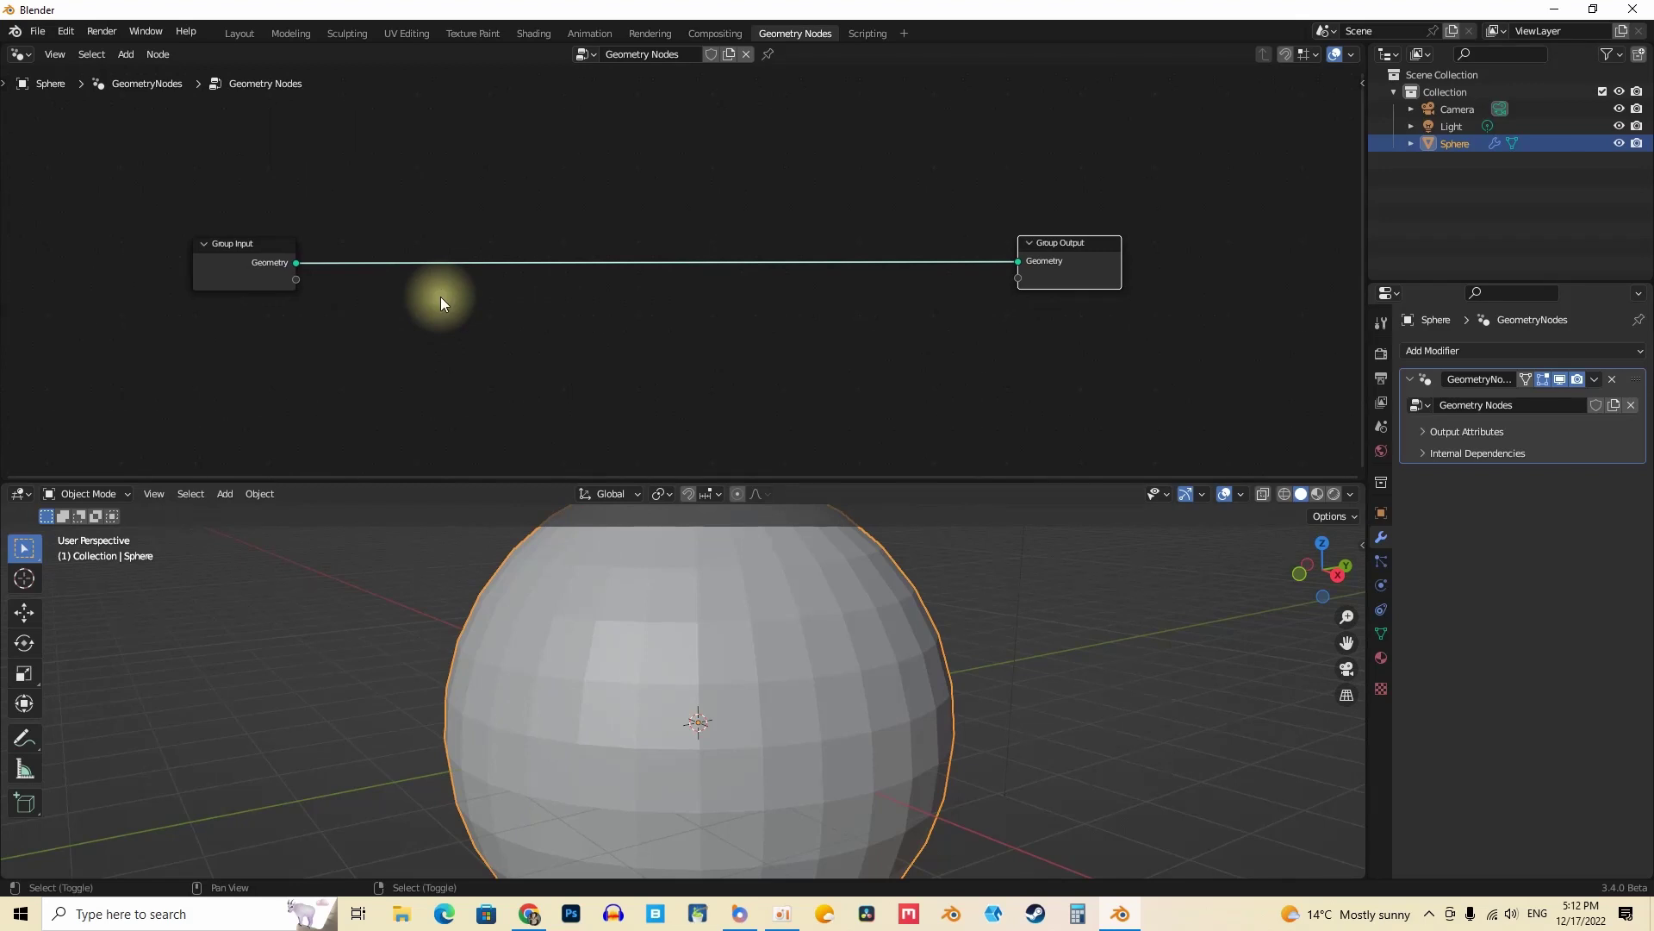
Step: Insert a Distribute Points in Volume node between Group Input and Group Output, and move Group Input away to make room
mouse_move(405, 367)
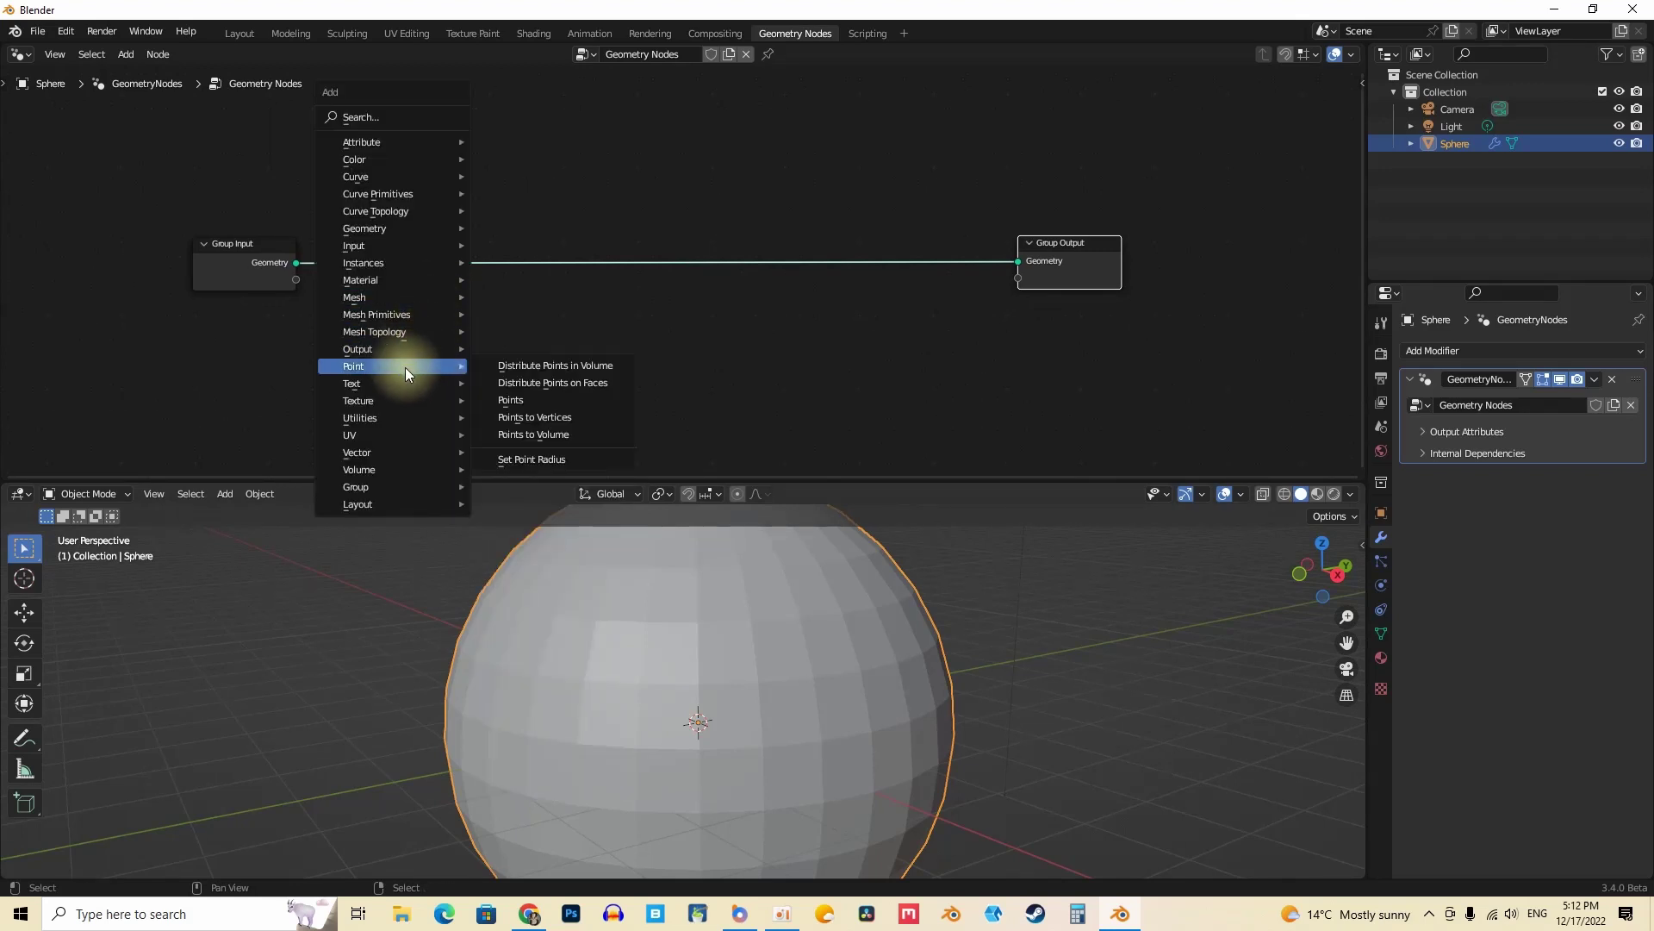
left_click(580, 367)
left_click(519, 239)
middle_click_drag(496, 335, 509, 307)
left_click(587, 238)
middle_click_drag(232, 237, 374, 219)
left_click_drag(376, 222, 219, 206)
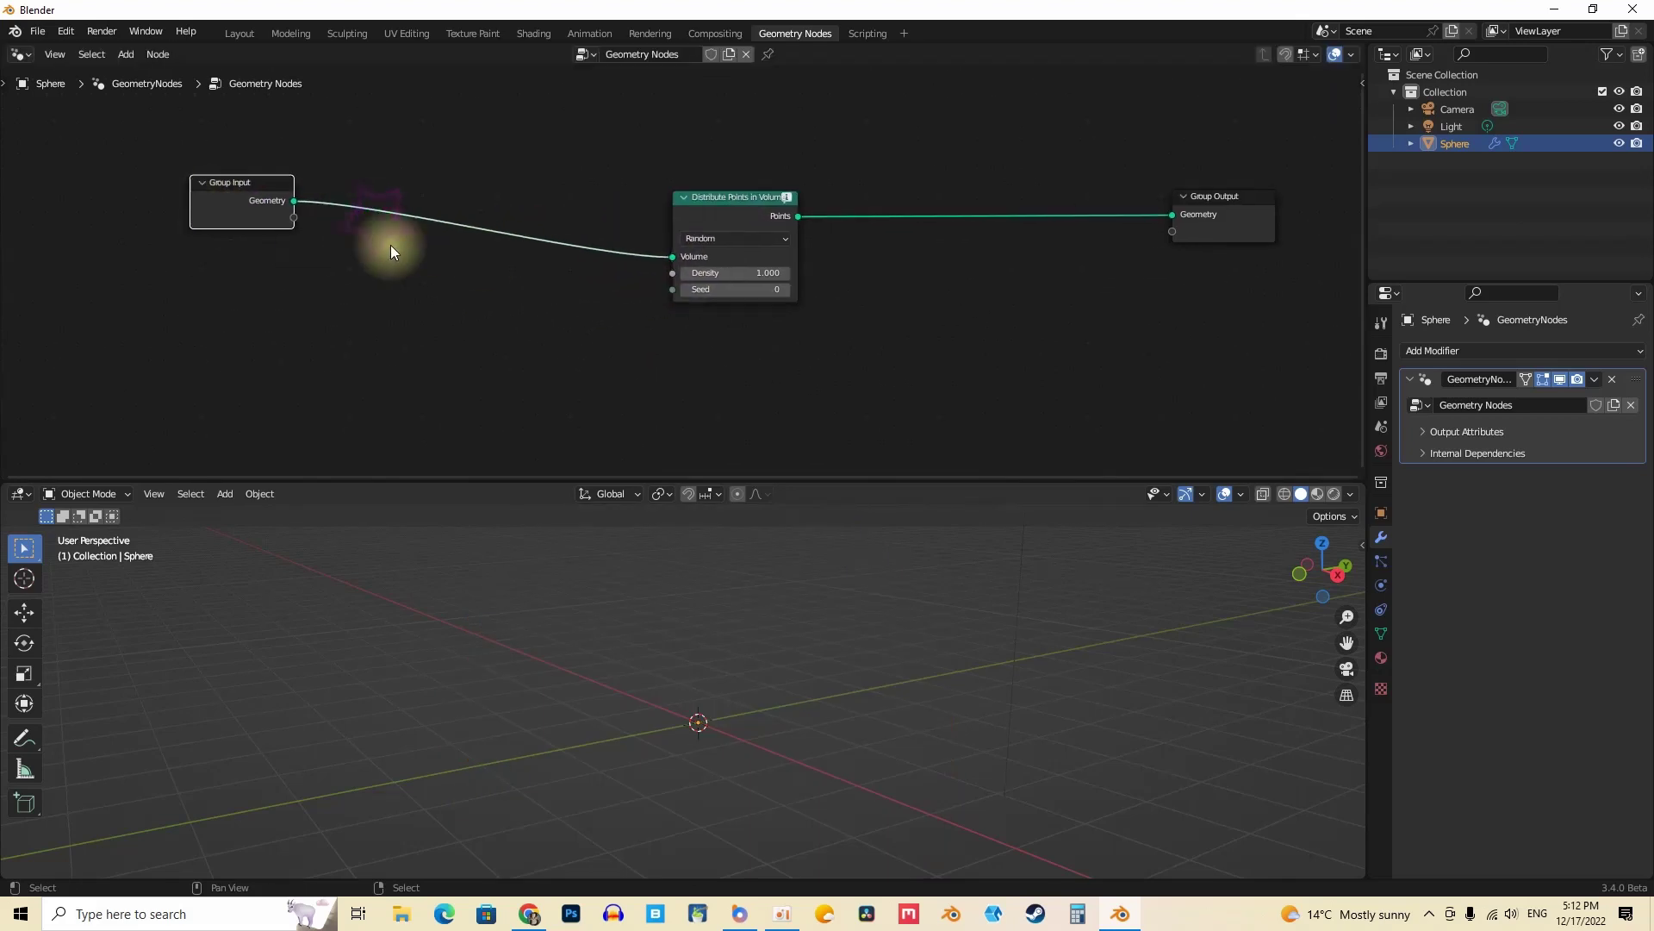
left_click_drag(386, 191, 543, 293)
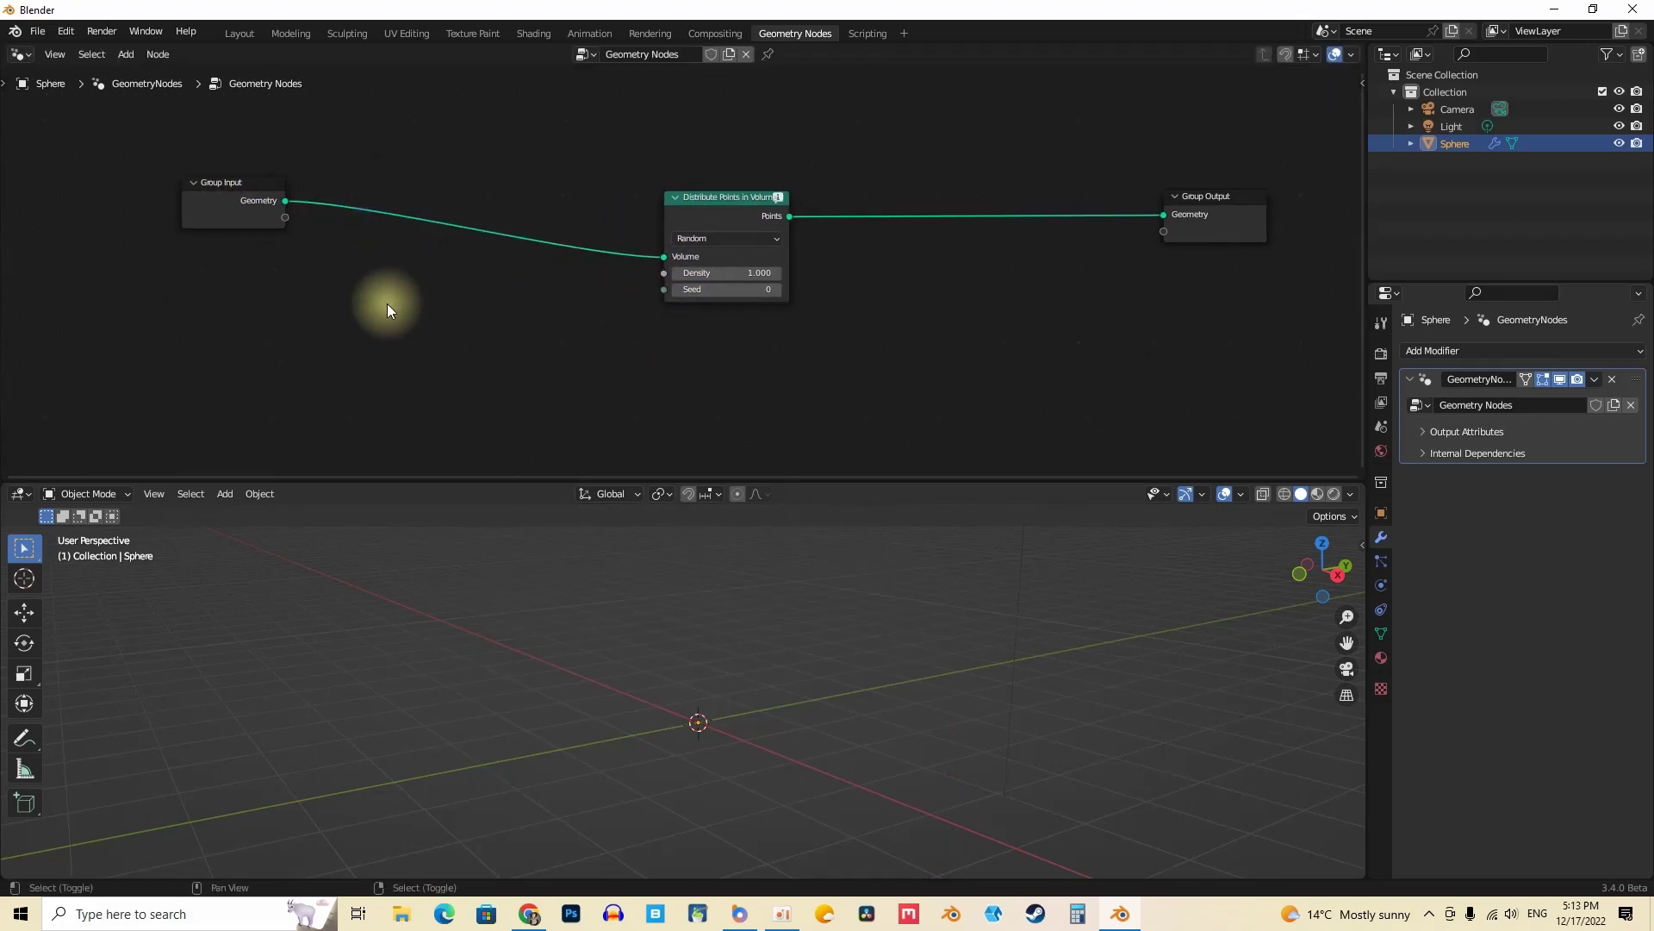
Step: Insert a Mesh to Volume node between Group Input and Distribute Points in Volume, and deselect the sphere in the viewport
key("shift+a")
mouse_move(387, 305)
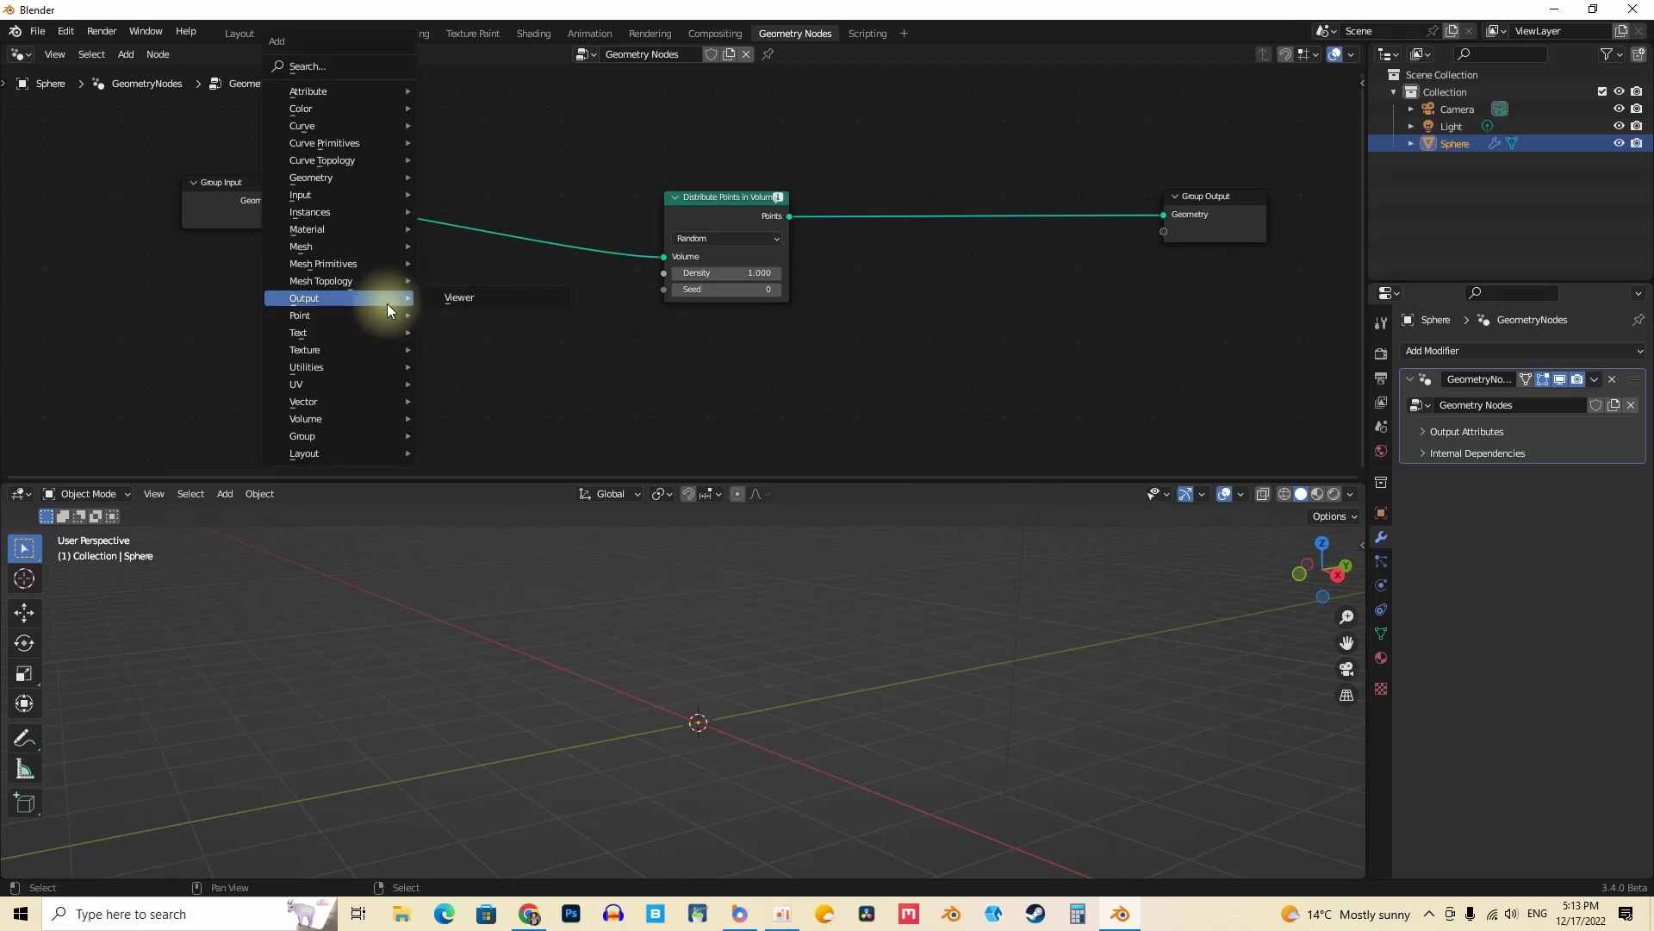
left_click(325, 66)
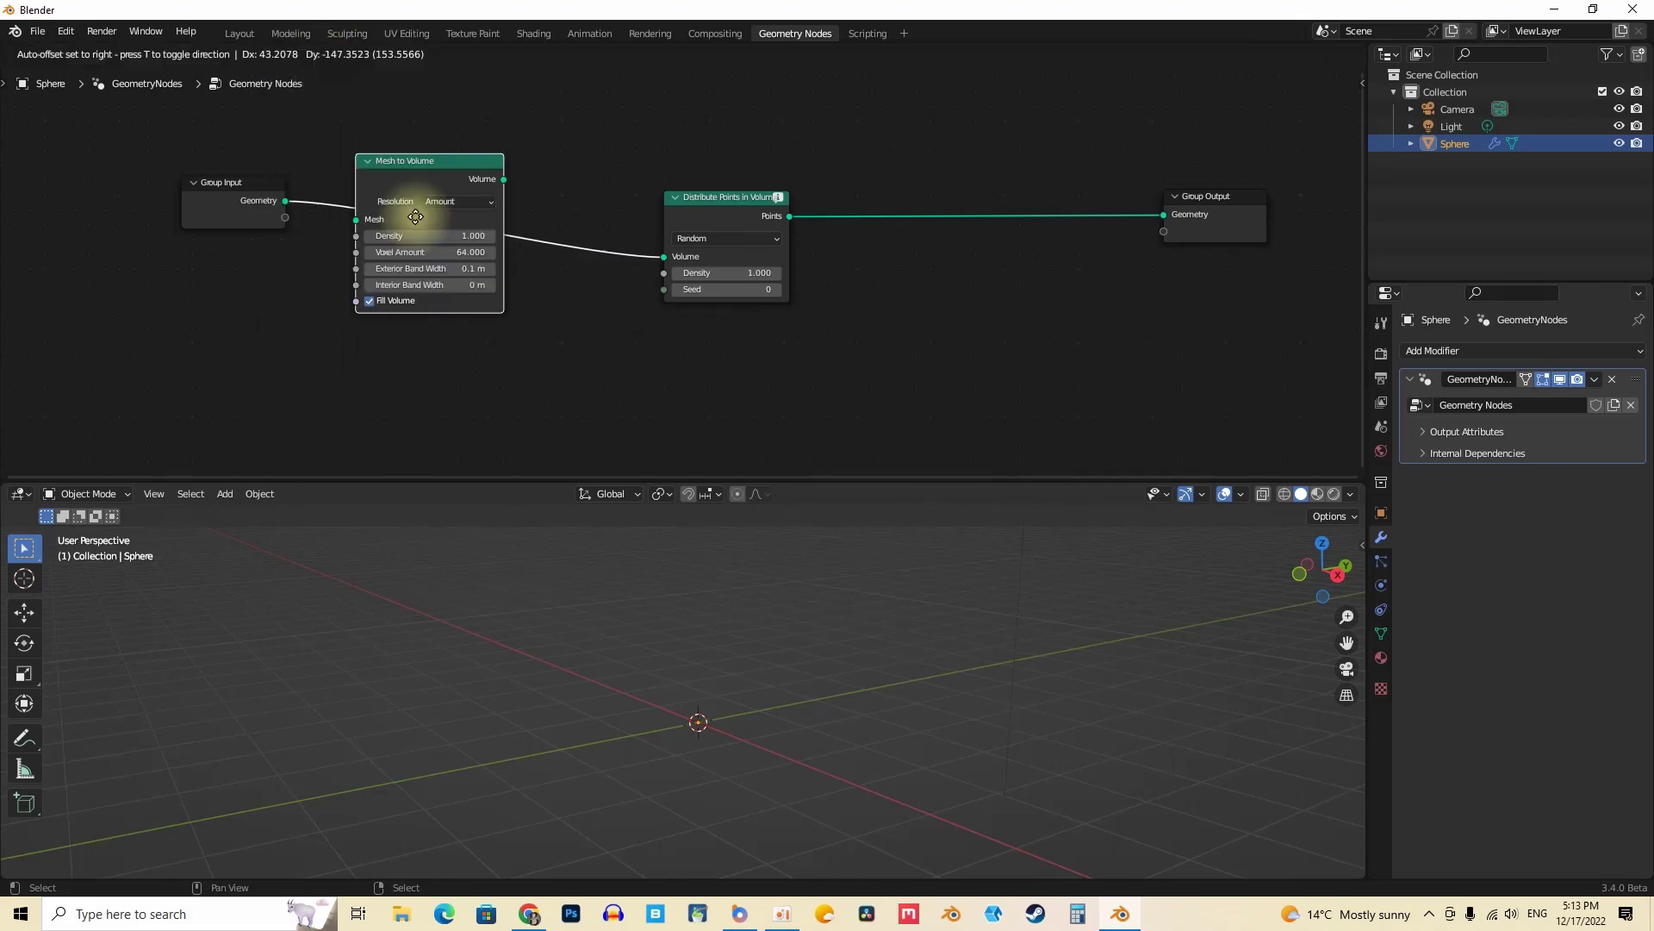
left_click(415, 216)
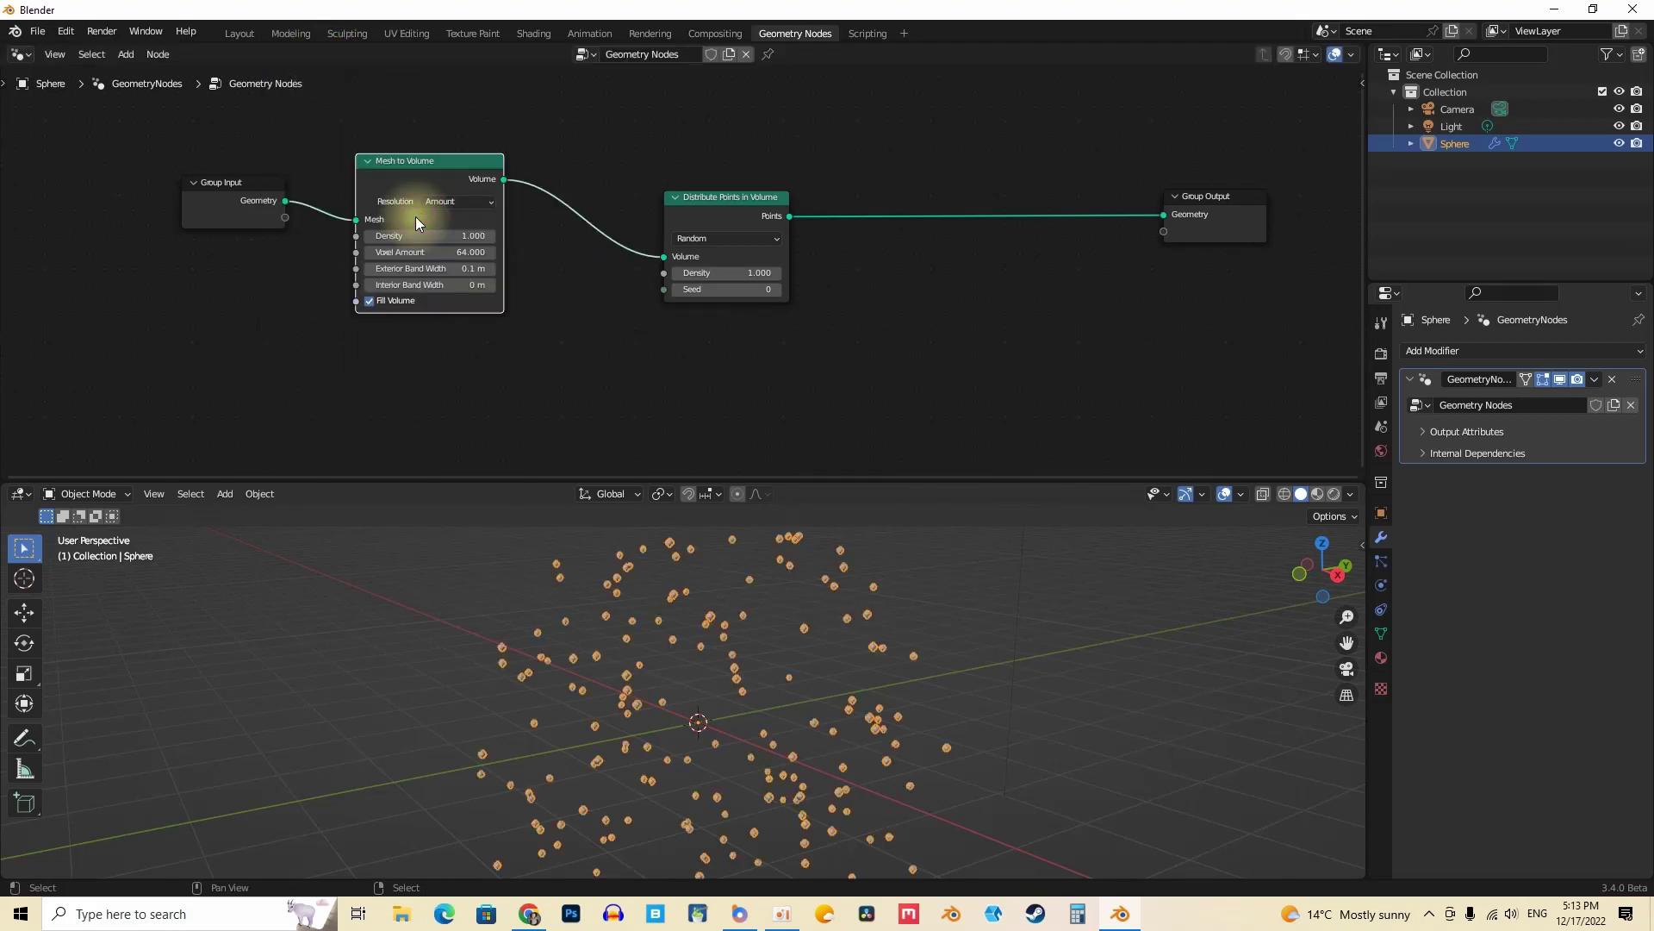
left_click(715, 212)
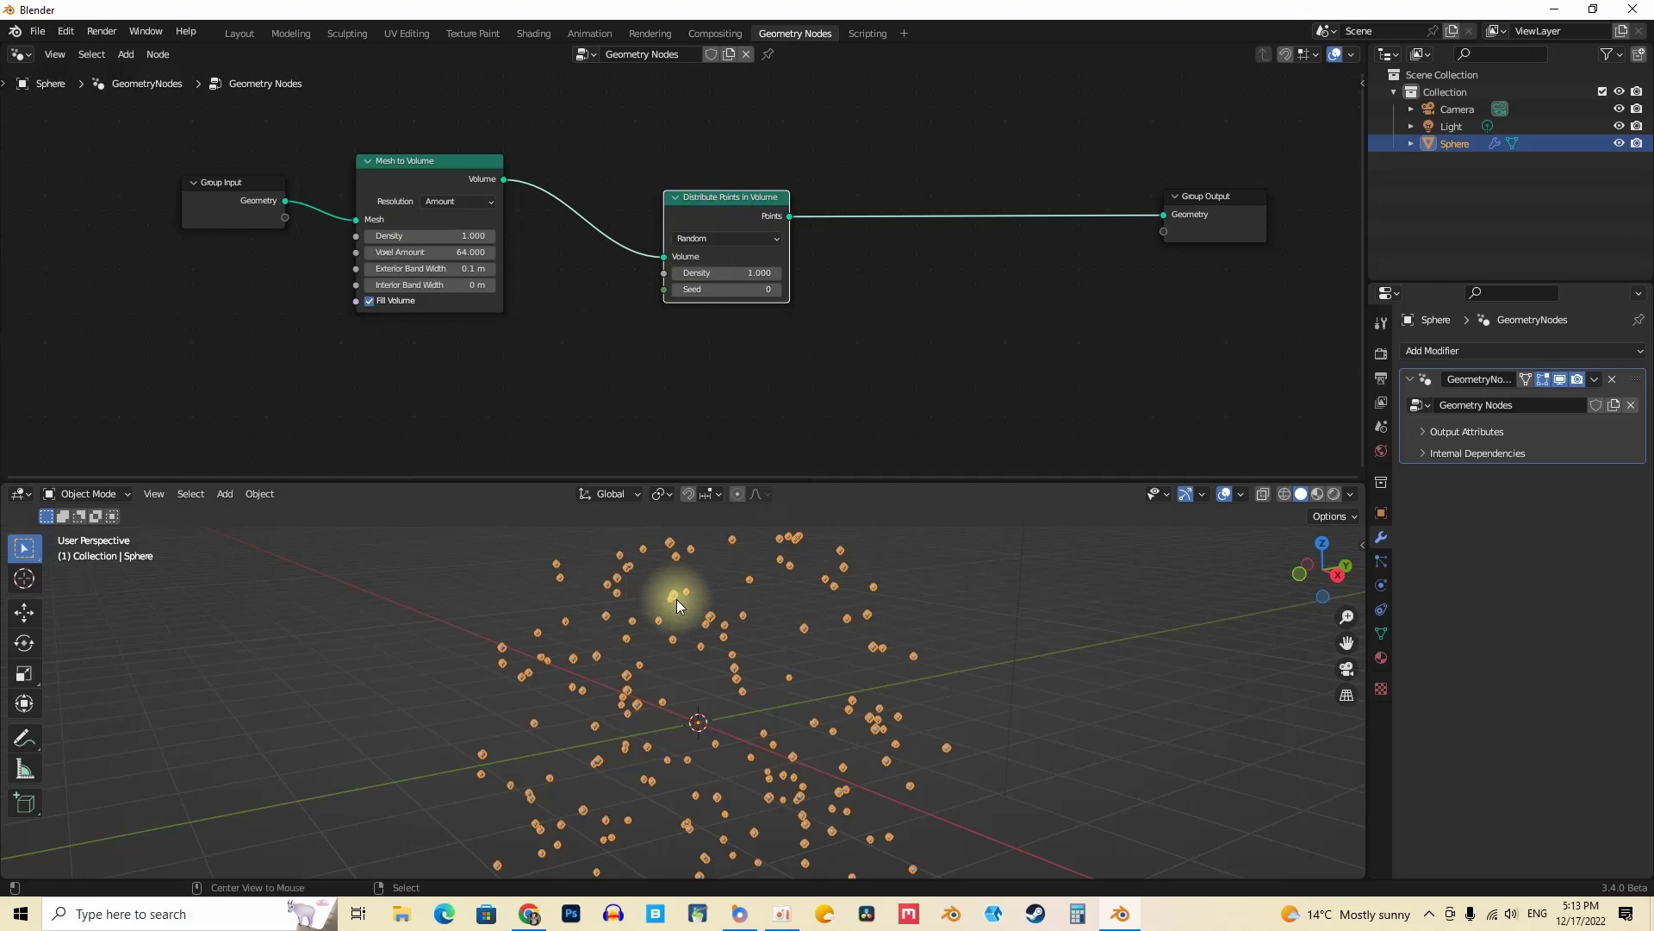
key("alt+a")
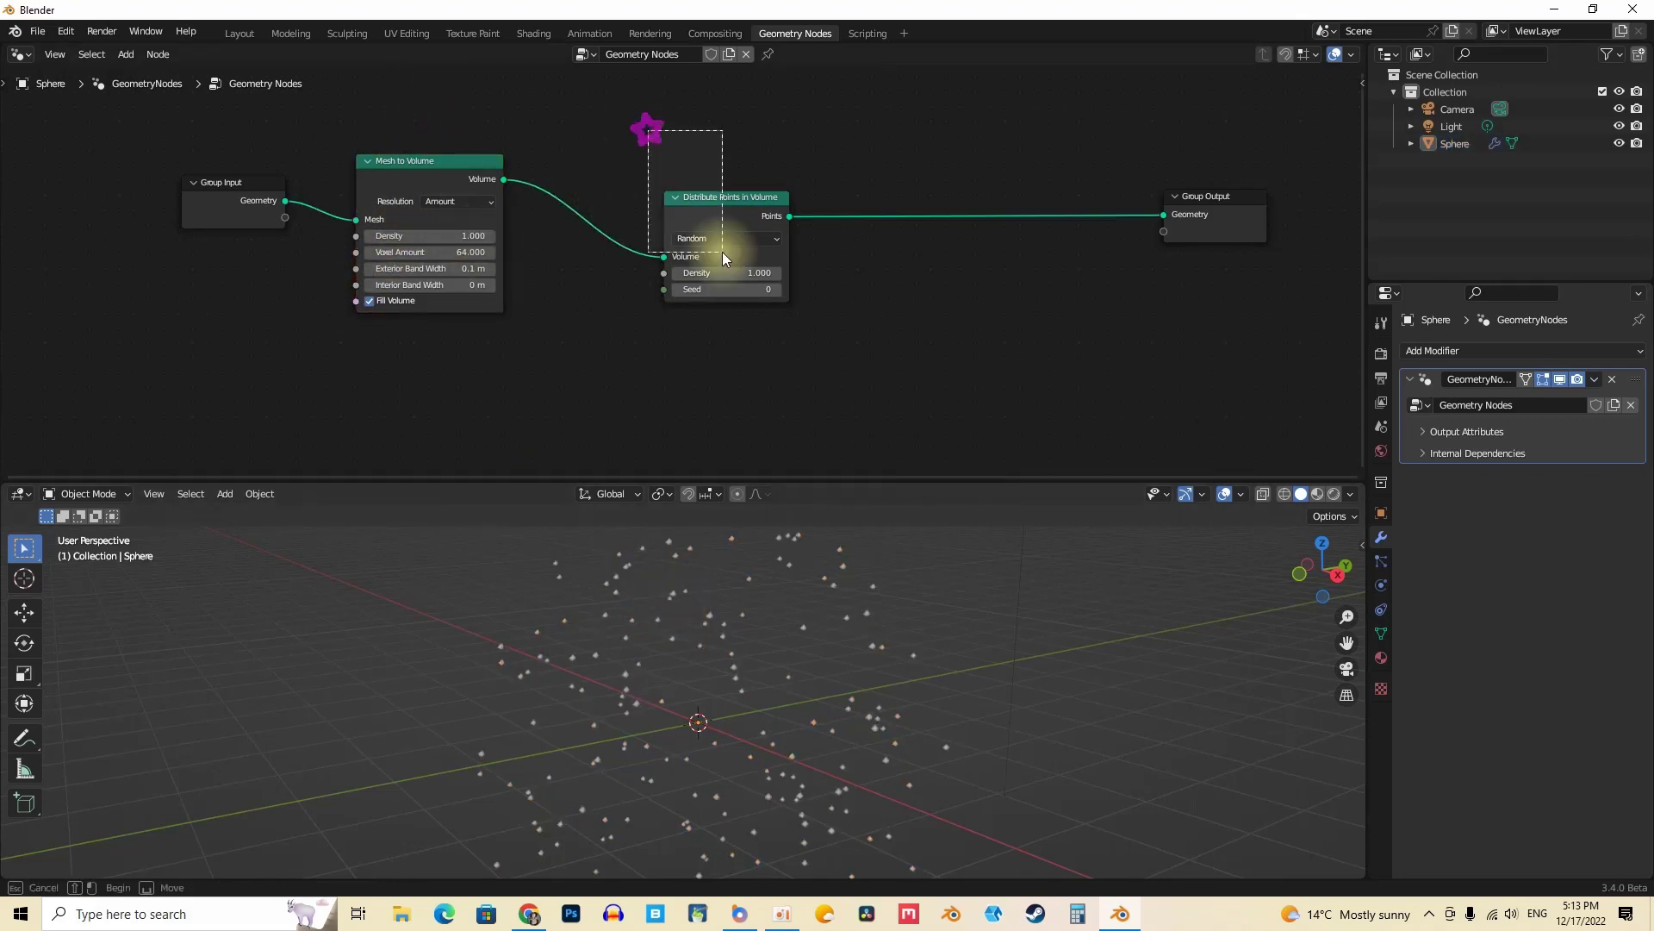
Step: Move Distribute Points in Volume closer to Mesh to Volume and insert an Instance on Points node before Group Output
left_click_drag(713, 210, 645, 189)
middle_click_drag(828, 266, 745, 245)
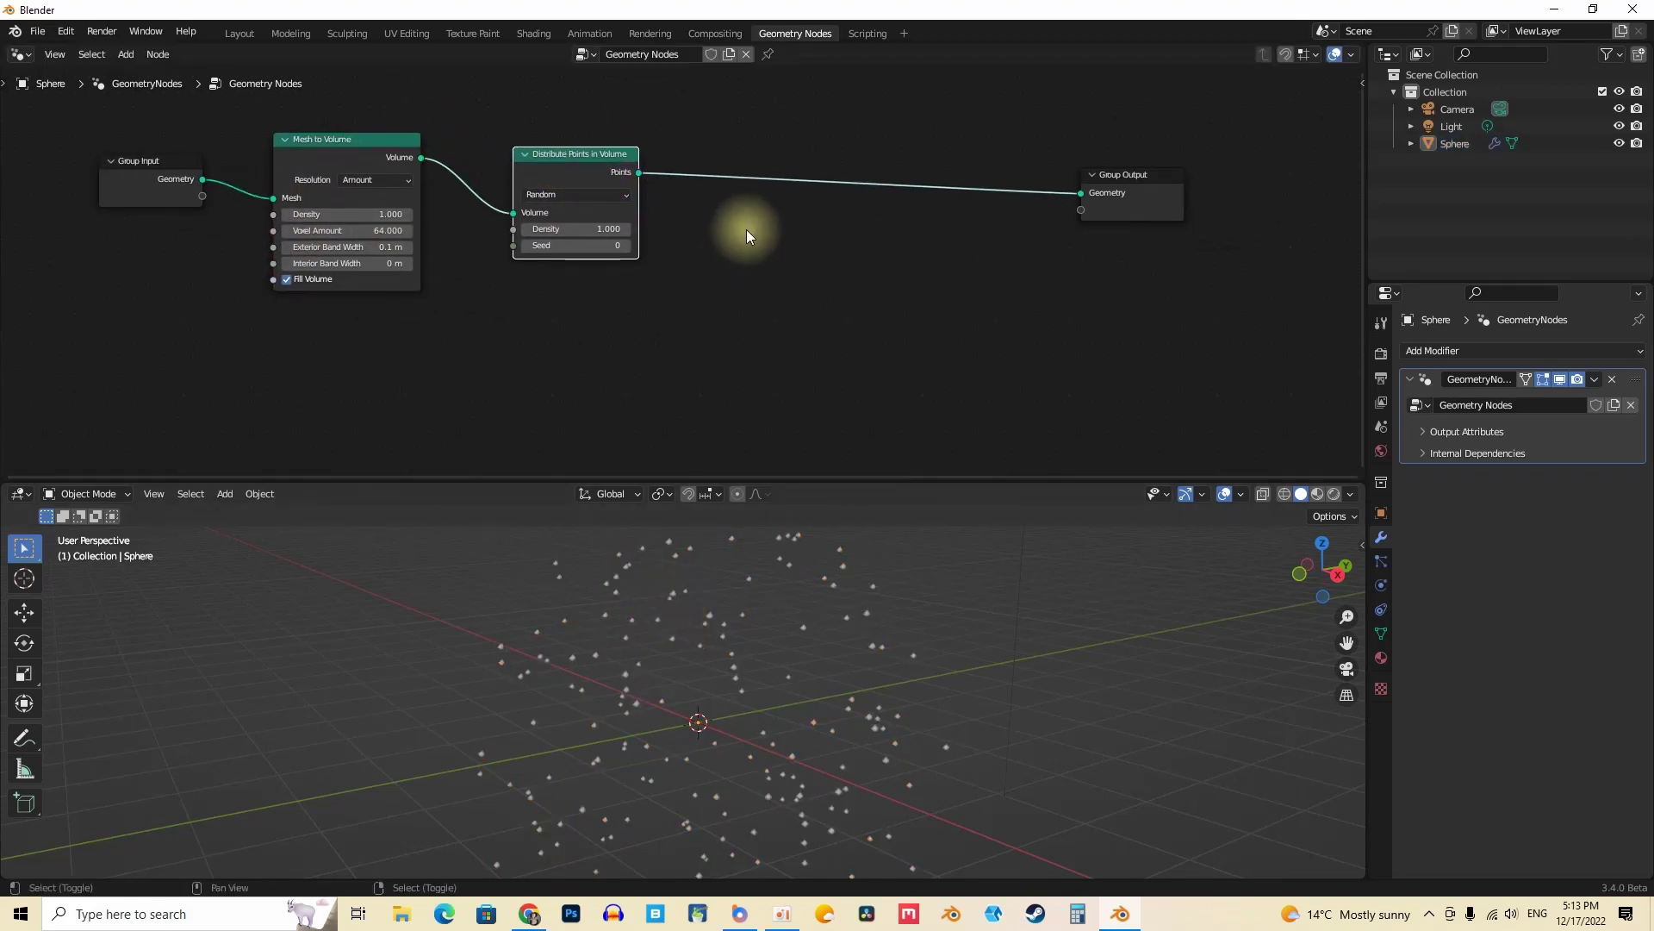
key("shift+a")
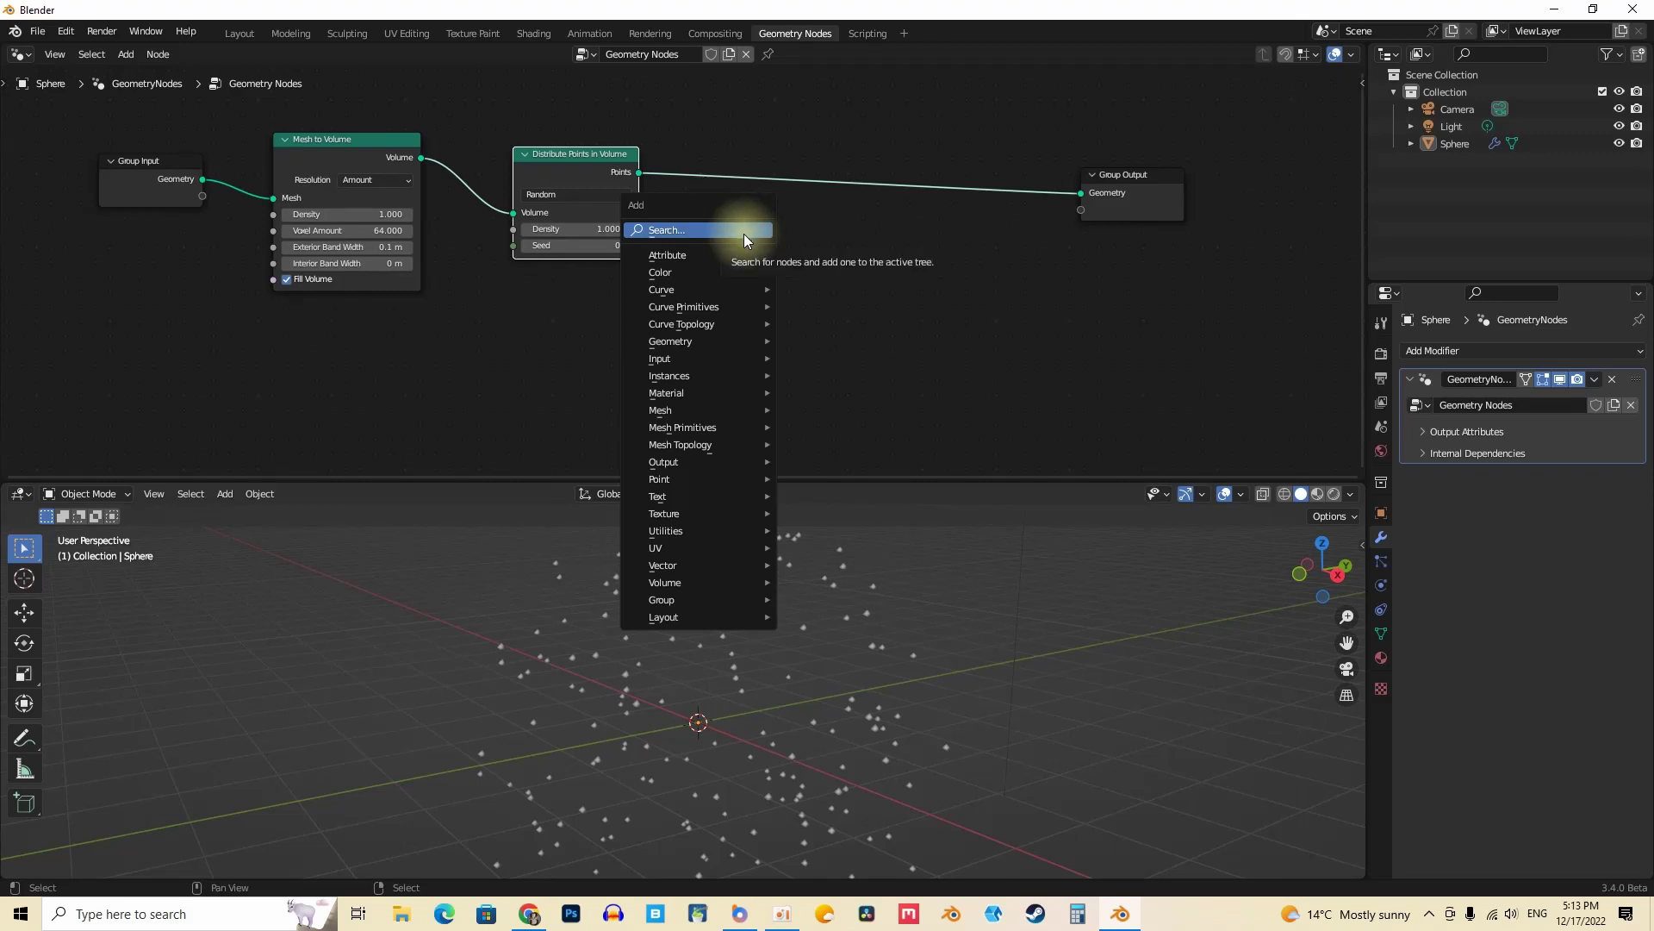
mouse_move(717, 374)
left_click(827, 371)
left_click(824, 175)
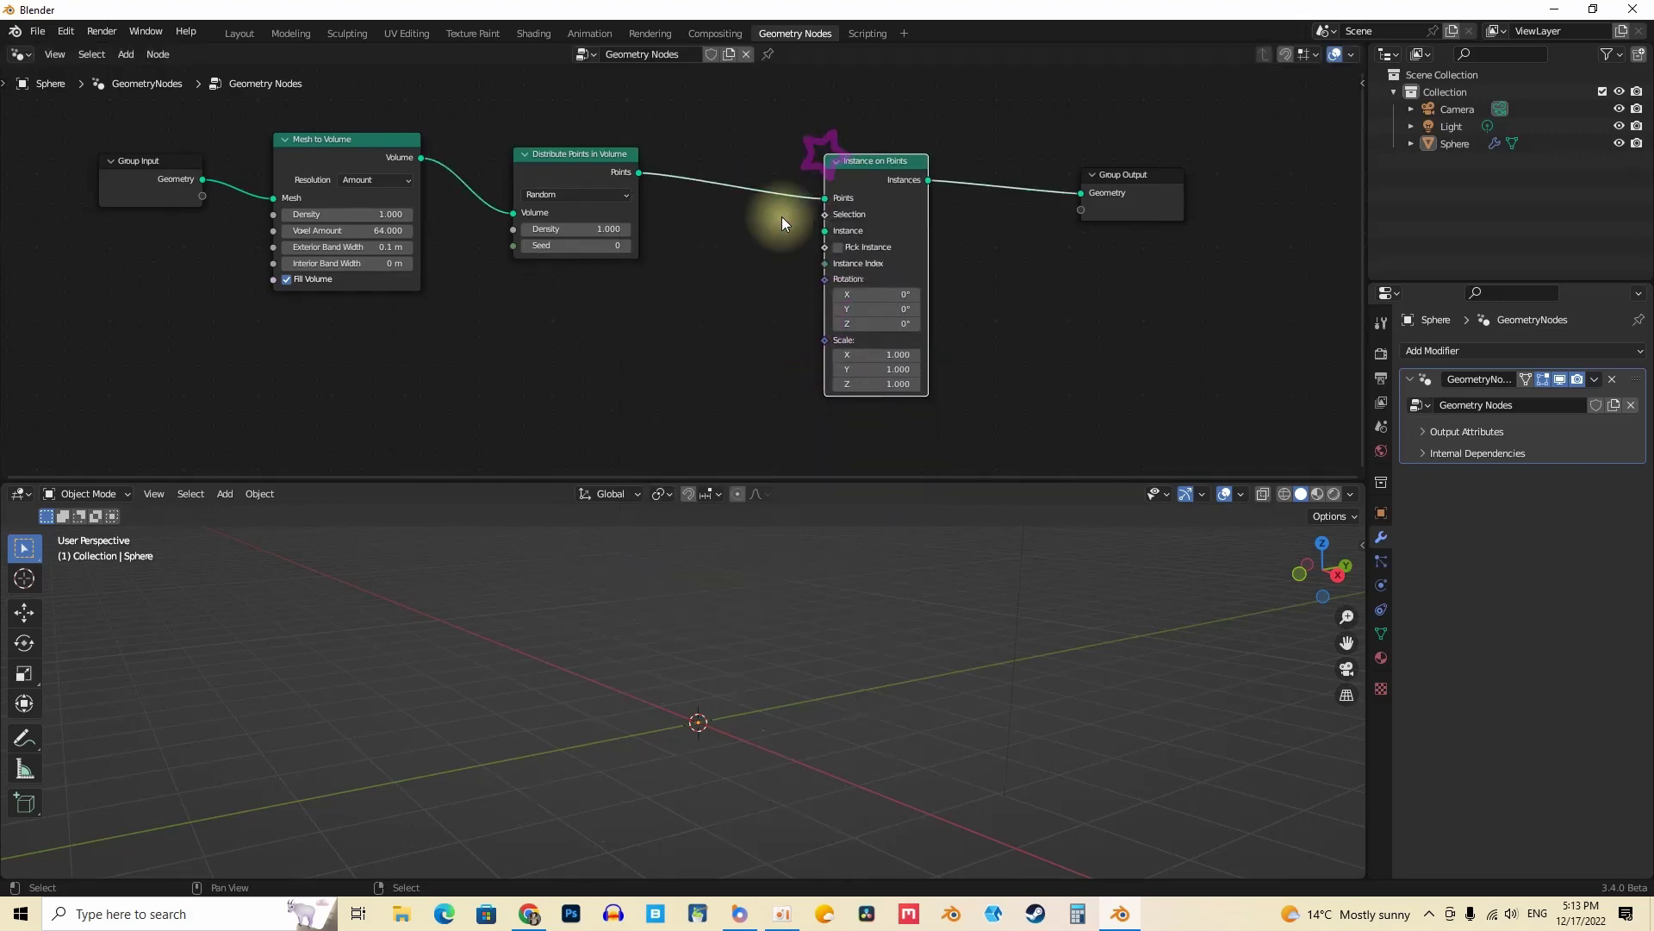
Step: Add an Ico Sphere node below Distribute Points in Volume and set its Radius to 0.1 m
middle_click_drag(513, 345, 515, 274)
key("shift+a")
mouse_move(505, 271)
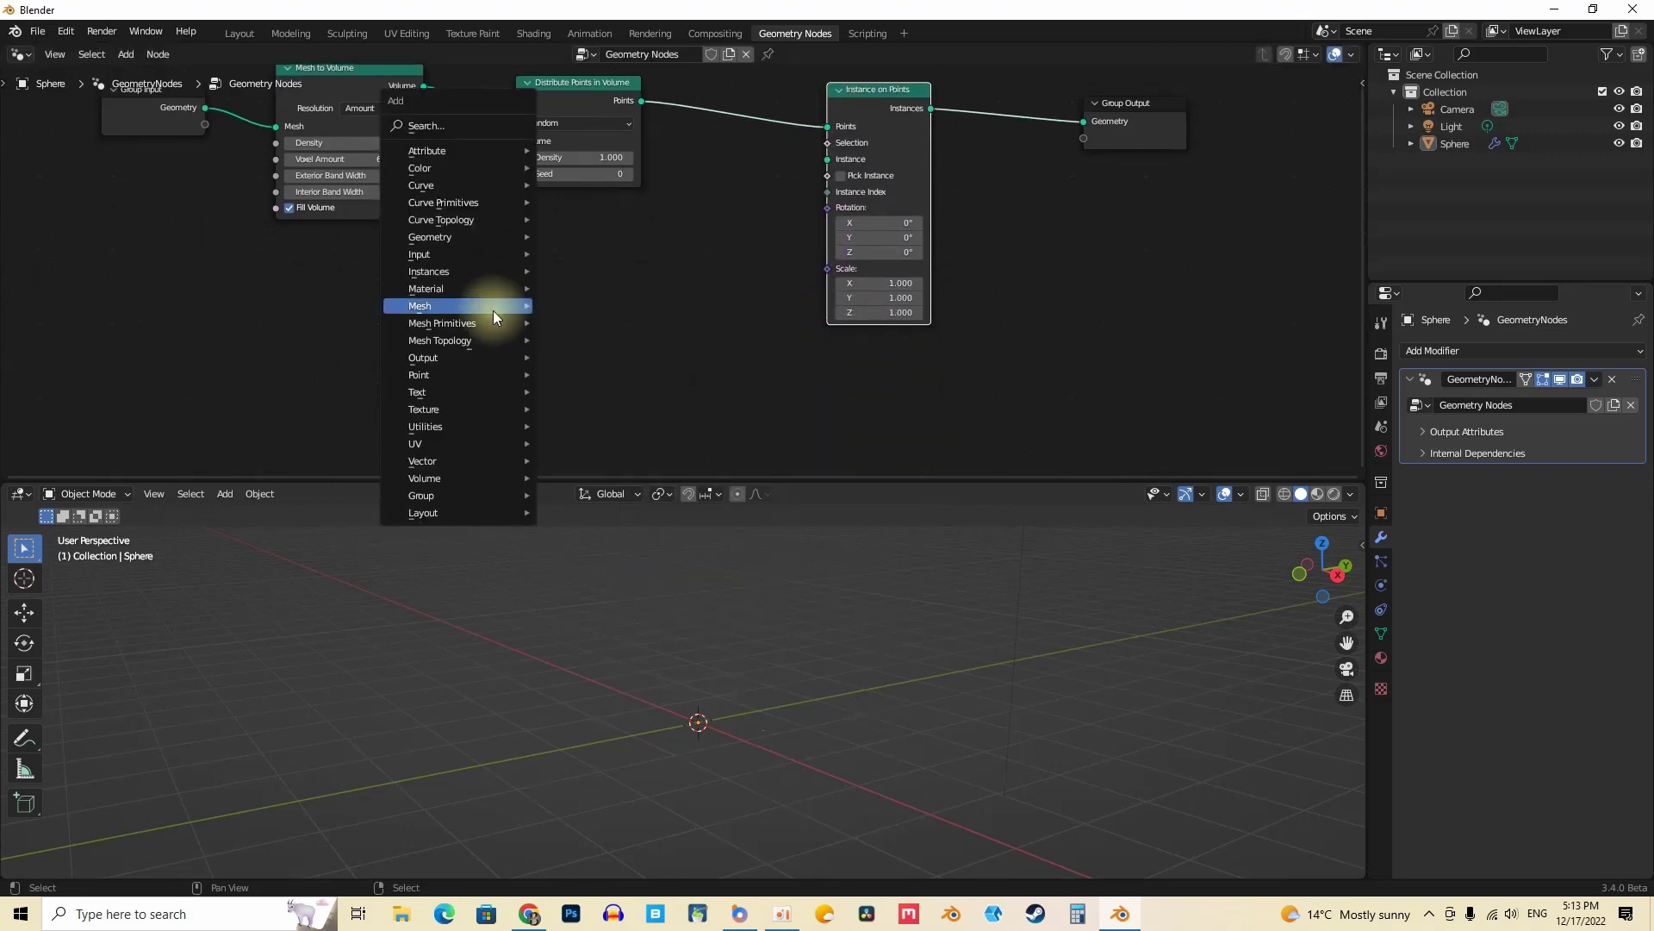
mouse_move(489, 322)
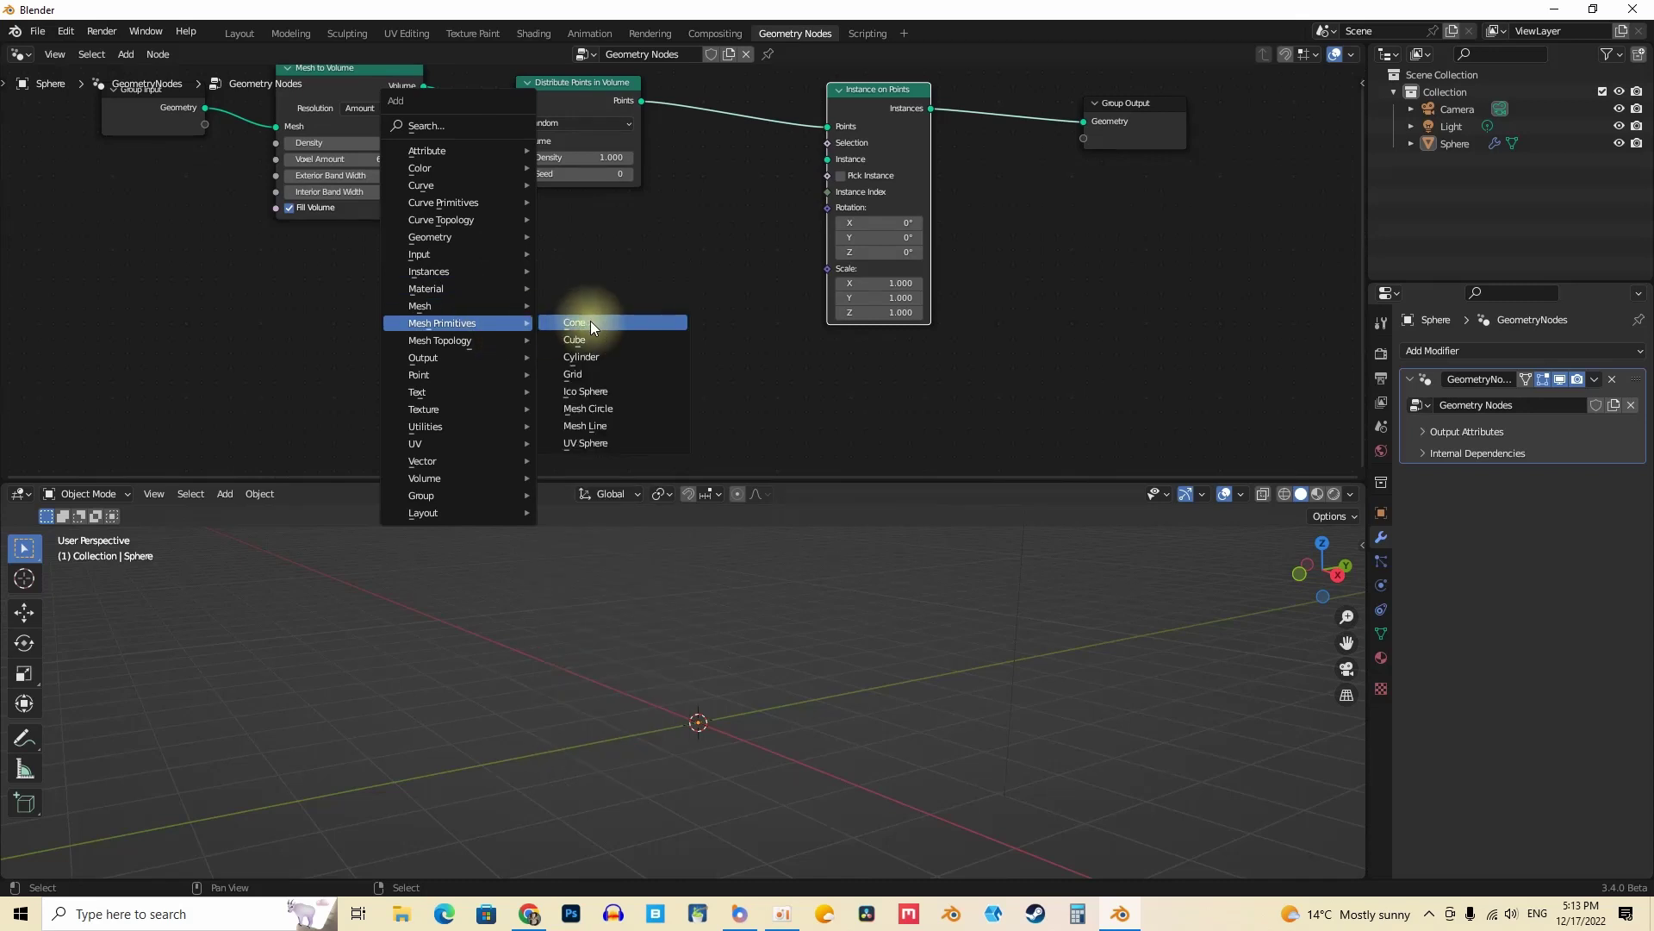
left_click(585, 390)
left_click(539, 321)
scroll(538, 322, "up", 3)
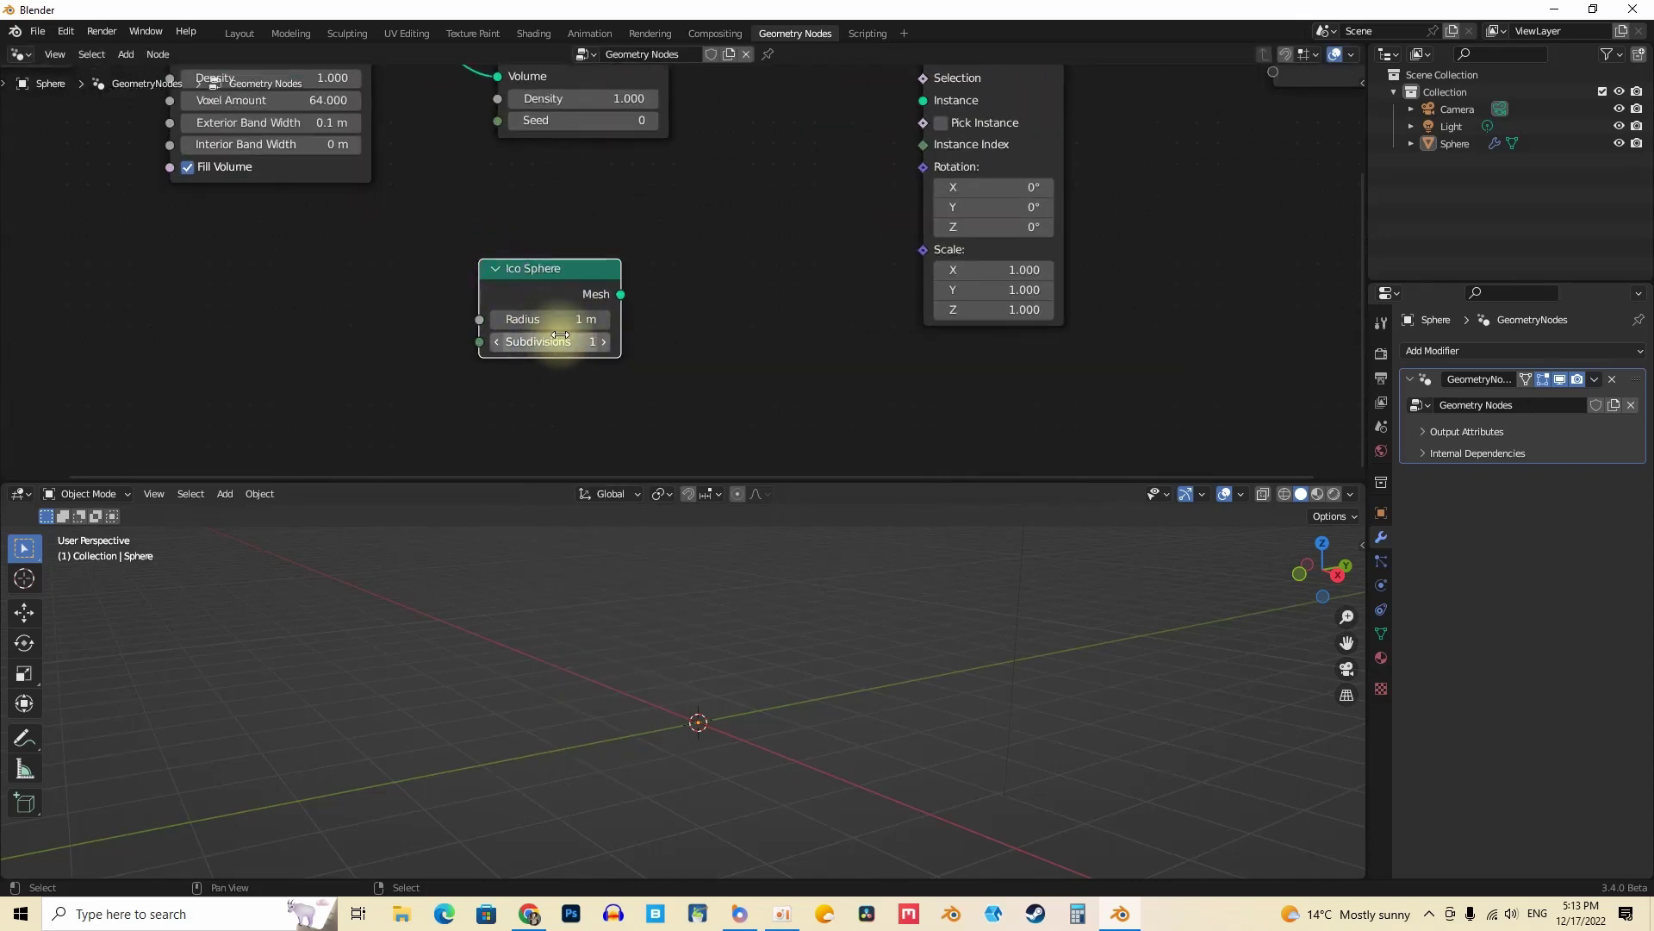
left_click(542, 317)
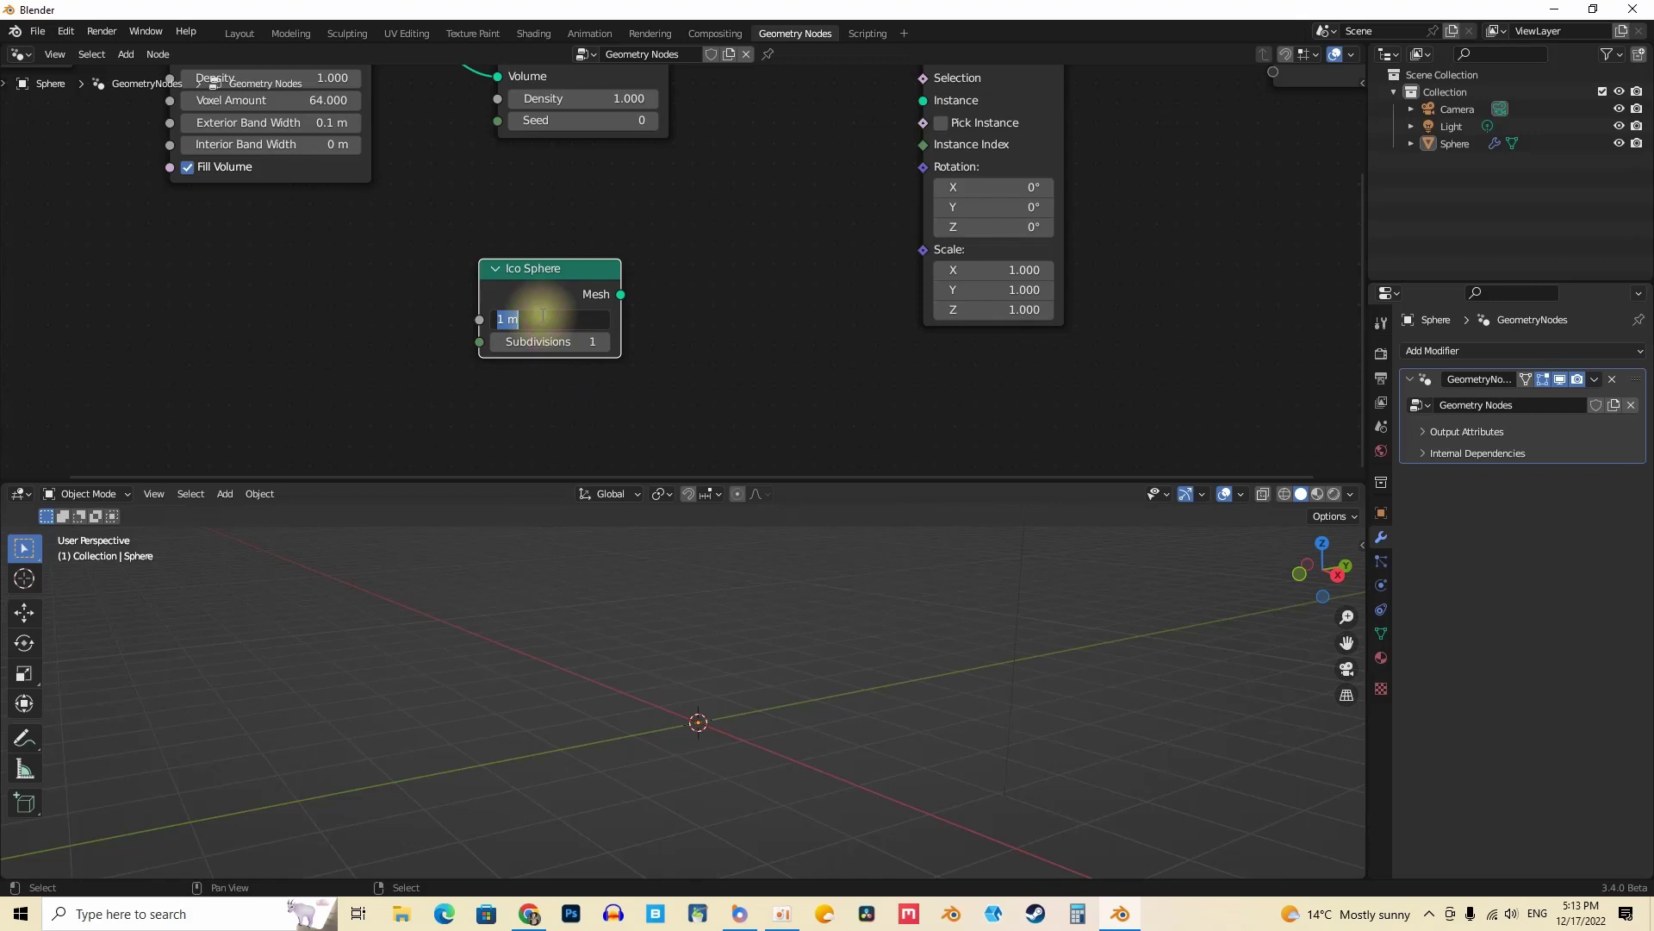
left_click(831, 224)
Step: Connect the Ico Sphere's Mesh output to the Instance input of Instance on Points and check the instances in the viewport
middle_click_drag(695, 252, 601, 329)
left_click_drag(526, 372, 828, 178)
scroll(729, 568, "down", 1)
middle_click_drag(726, 575, 718, 615)
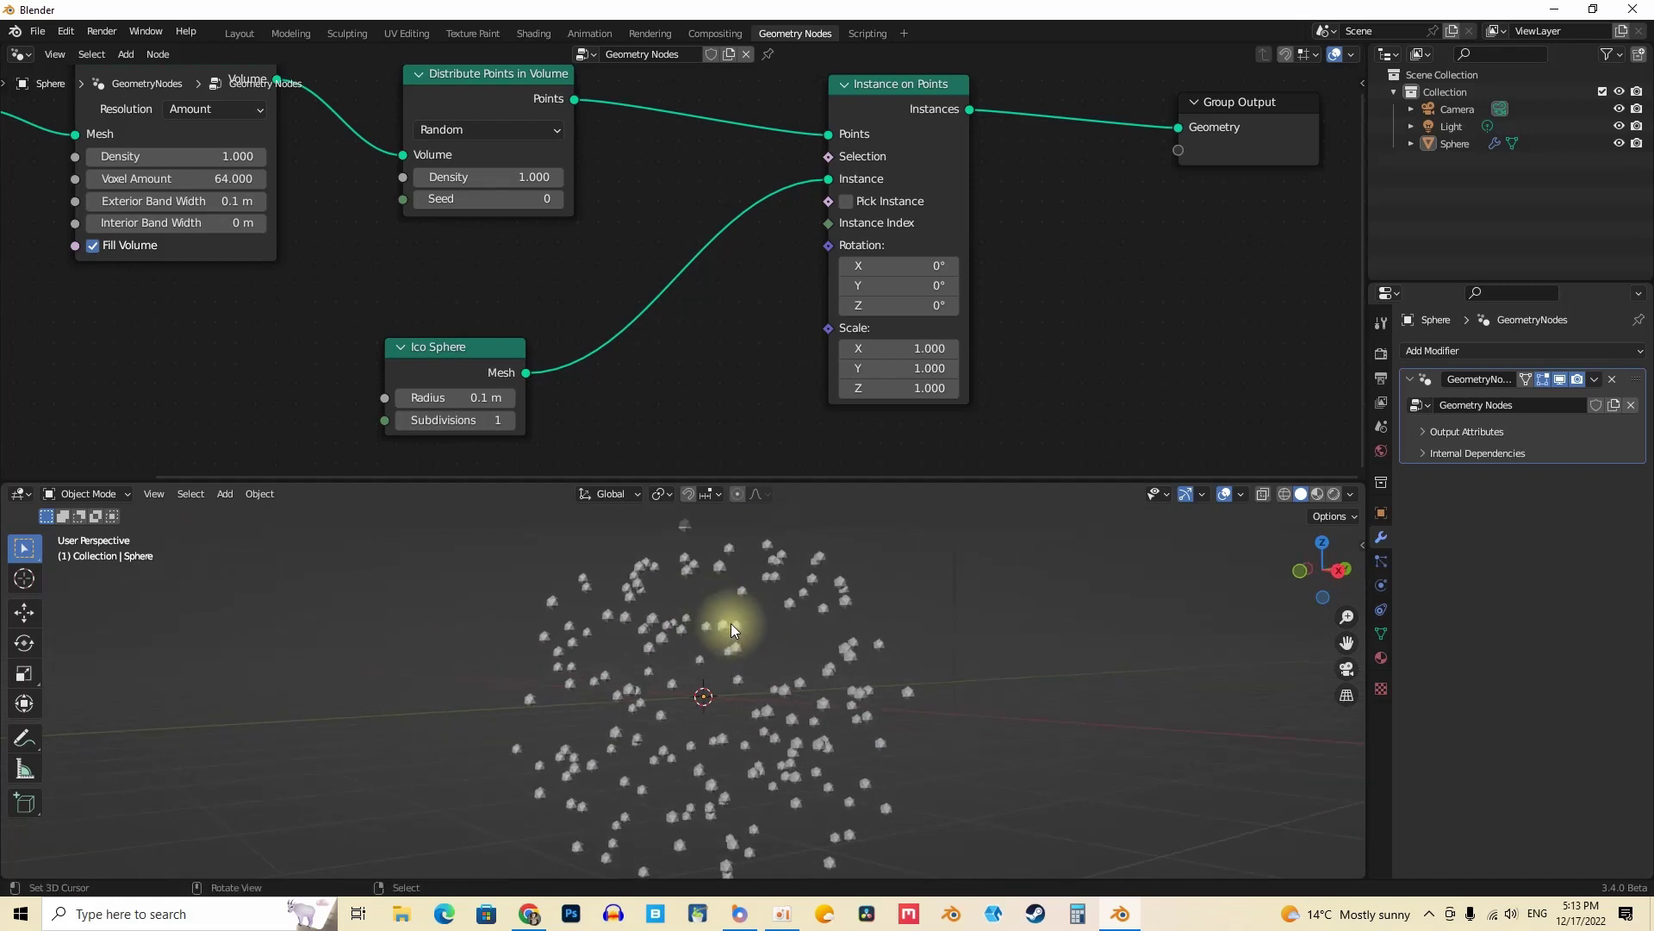
left_click(724, 617)
Step: Insert a Set Shade Smooth node between Ico Sphere and Instance on Points
left_click_drag(416, 346, 398, 386)
middle_click_drag(534, 383, 601, 313)
key("shift+a")
mouse_move(601, 313)
left_click(534, 116)
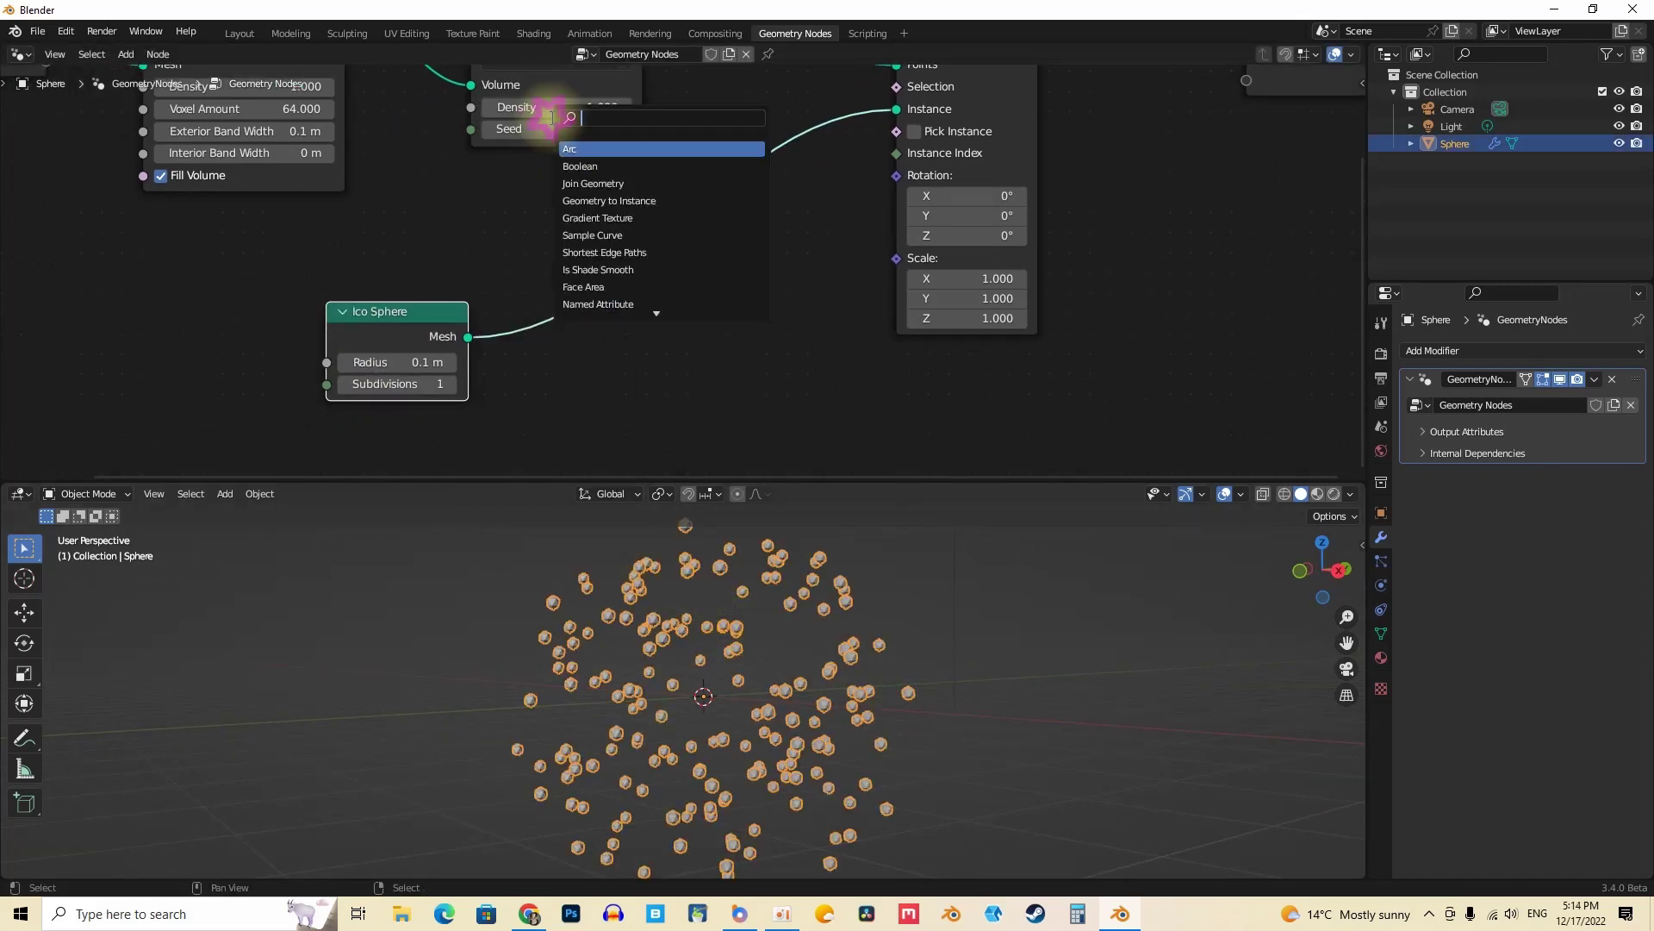
type("set")
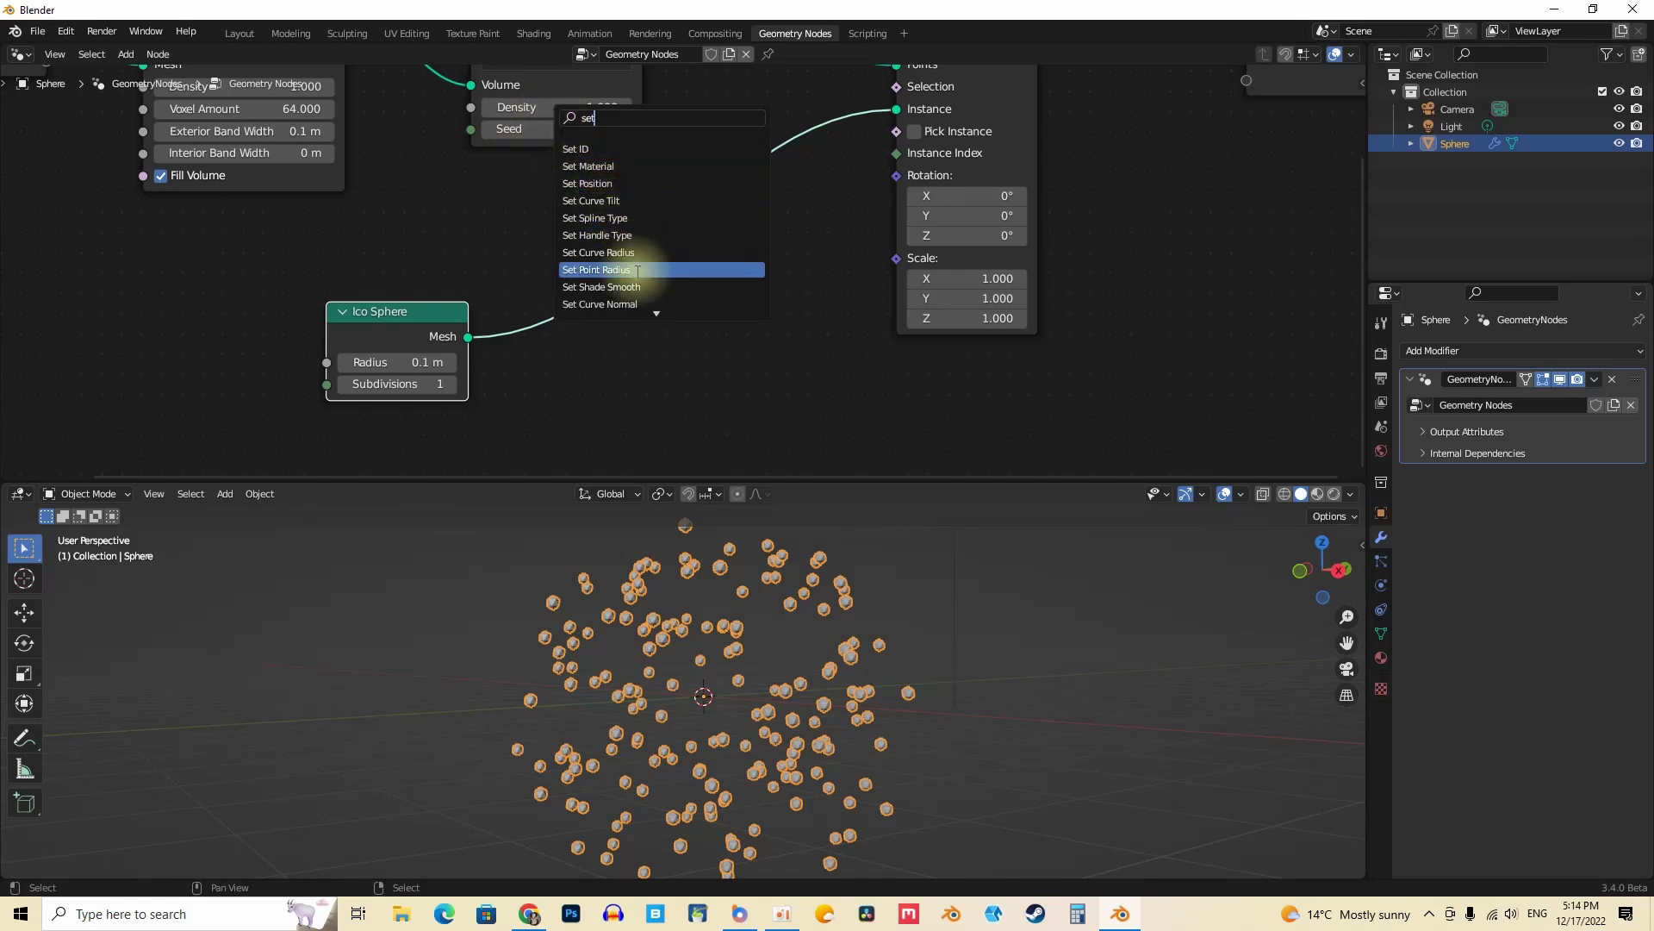
left_click(638, 287)
left_click(617, 417)
scroll(668, 645, "up", 3)
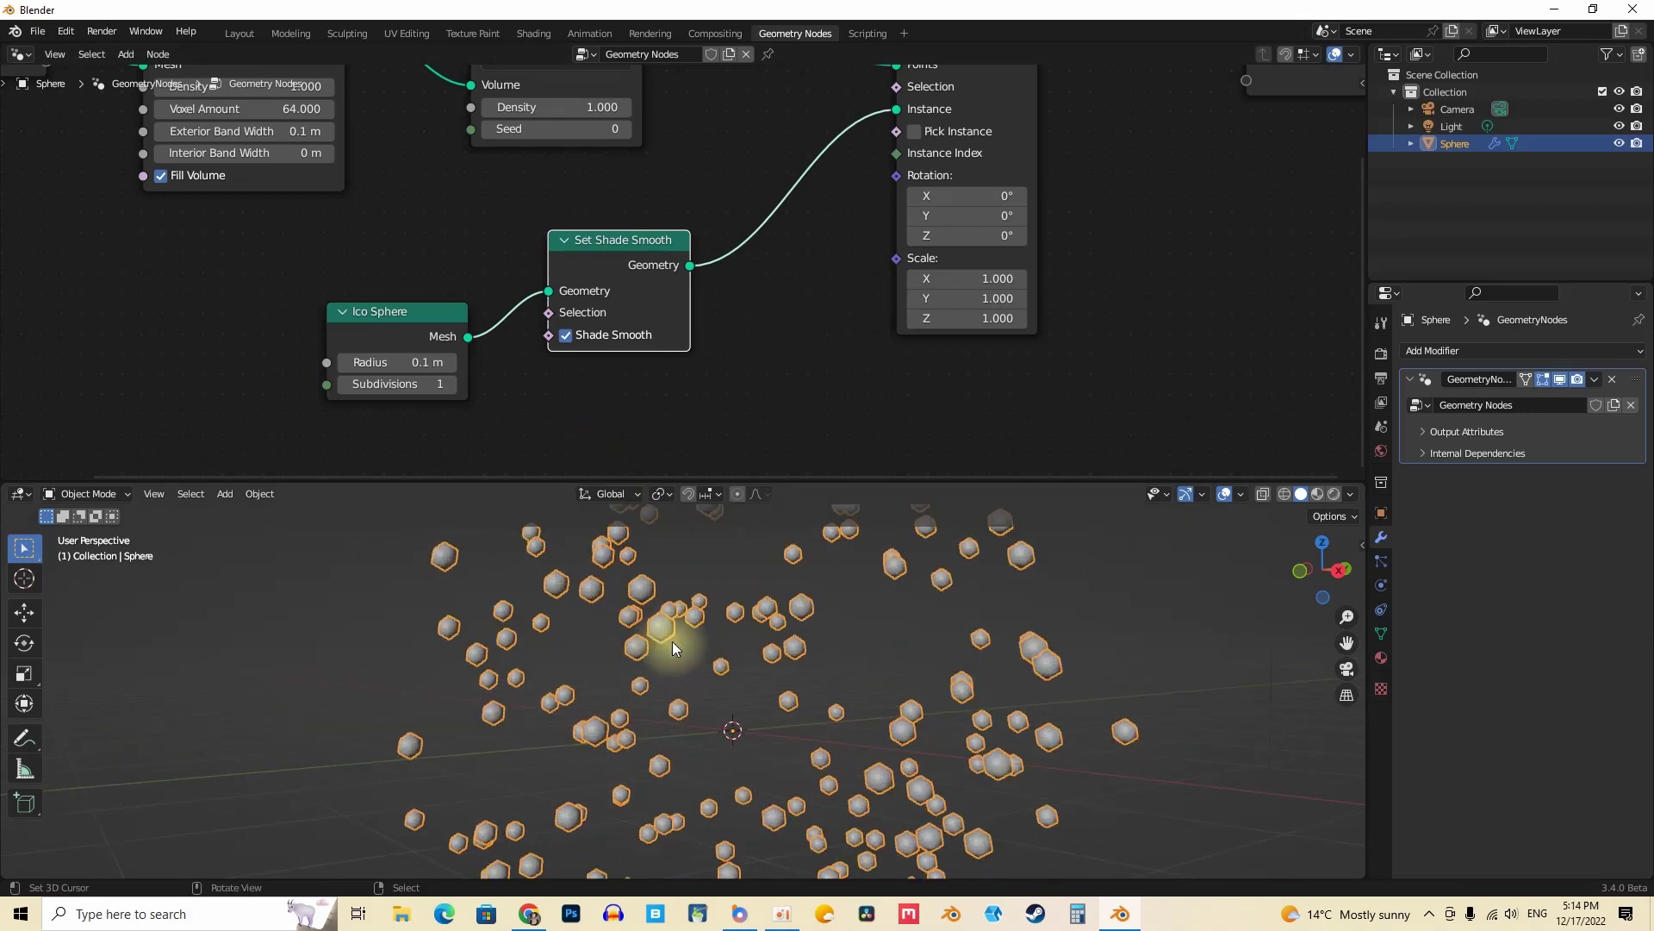
left_click(669, 644)
scroll(676, 625, "down", 3)
scroll(698, 321, "down", 3)
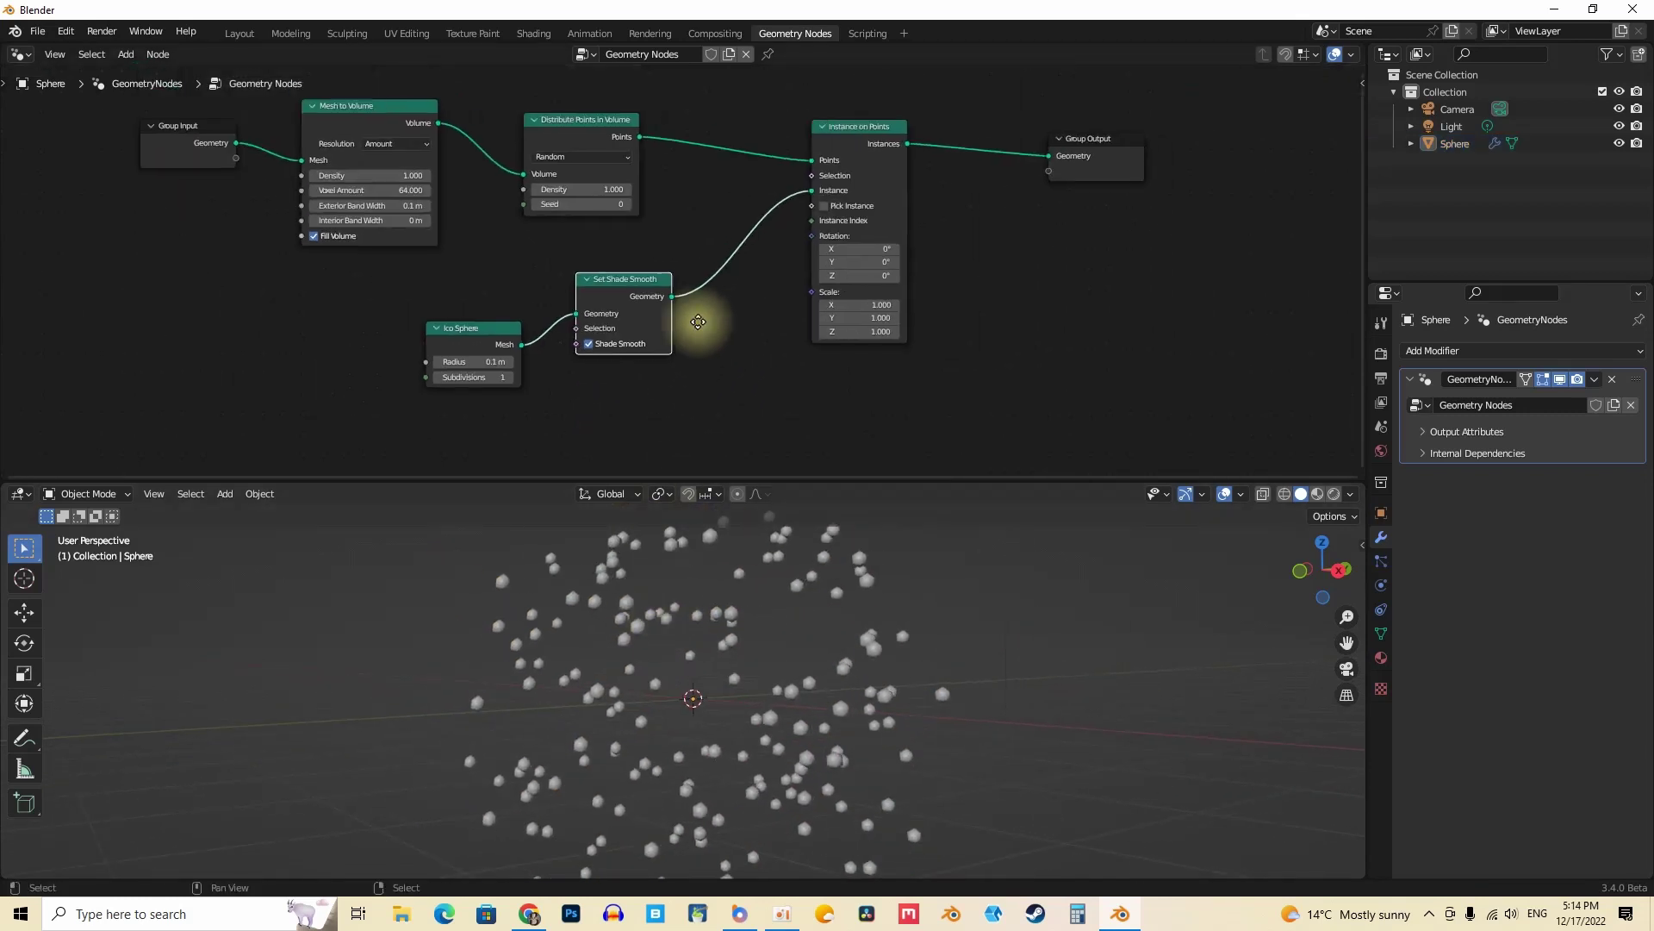
Step: Move Group Output further away and insert a Translate Instances node between Instance on Points and Group Output
middle_click_drag(698, 321, 674, 334)
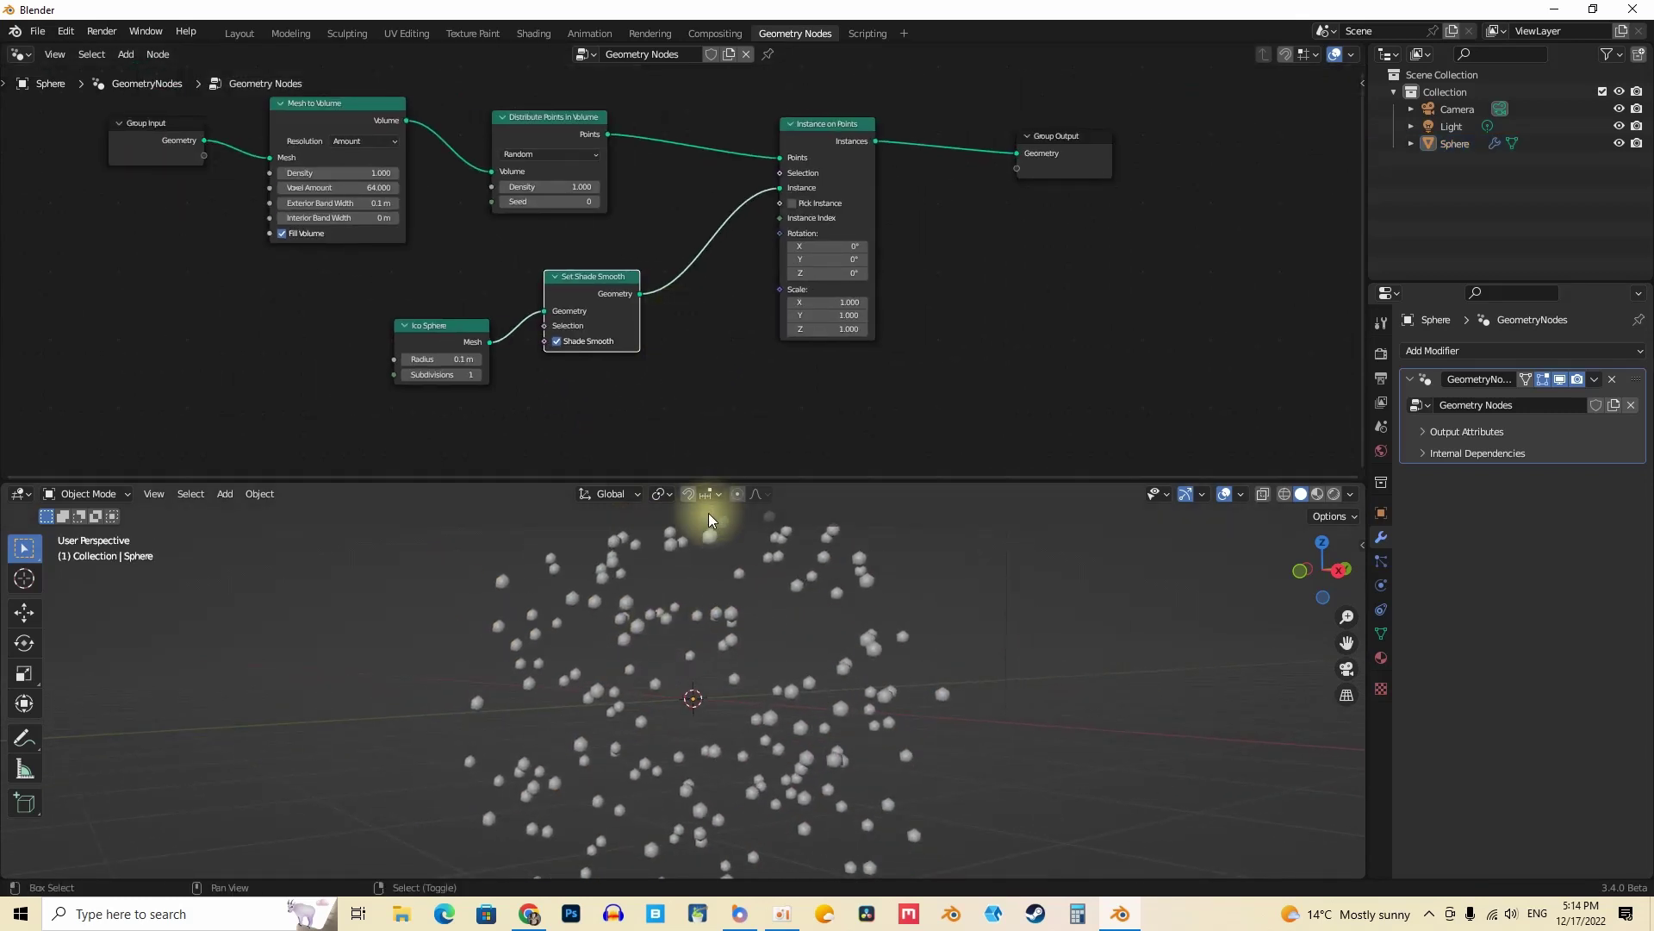
middle_click_drag(907, 280, 796, 254)
left_click_drag(949, 147, 1245, 143)
middle_click_drag(989, 162, 906, 164)
key("shift+a")
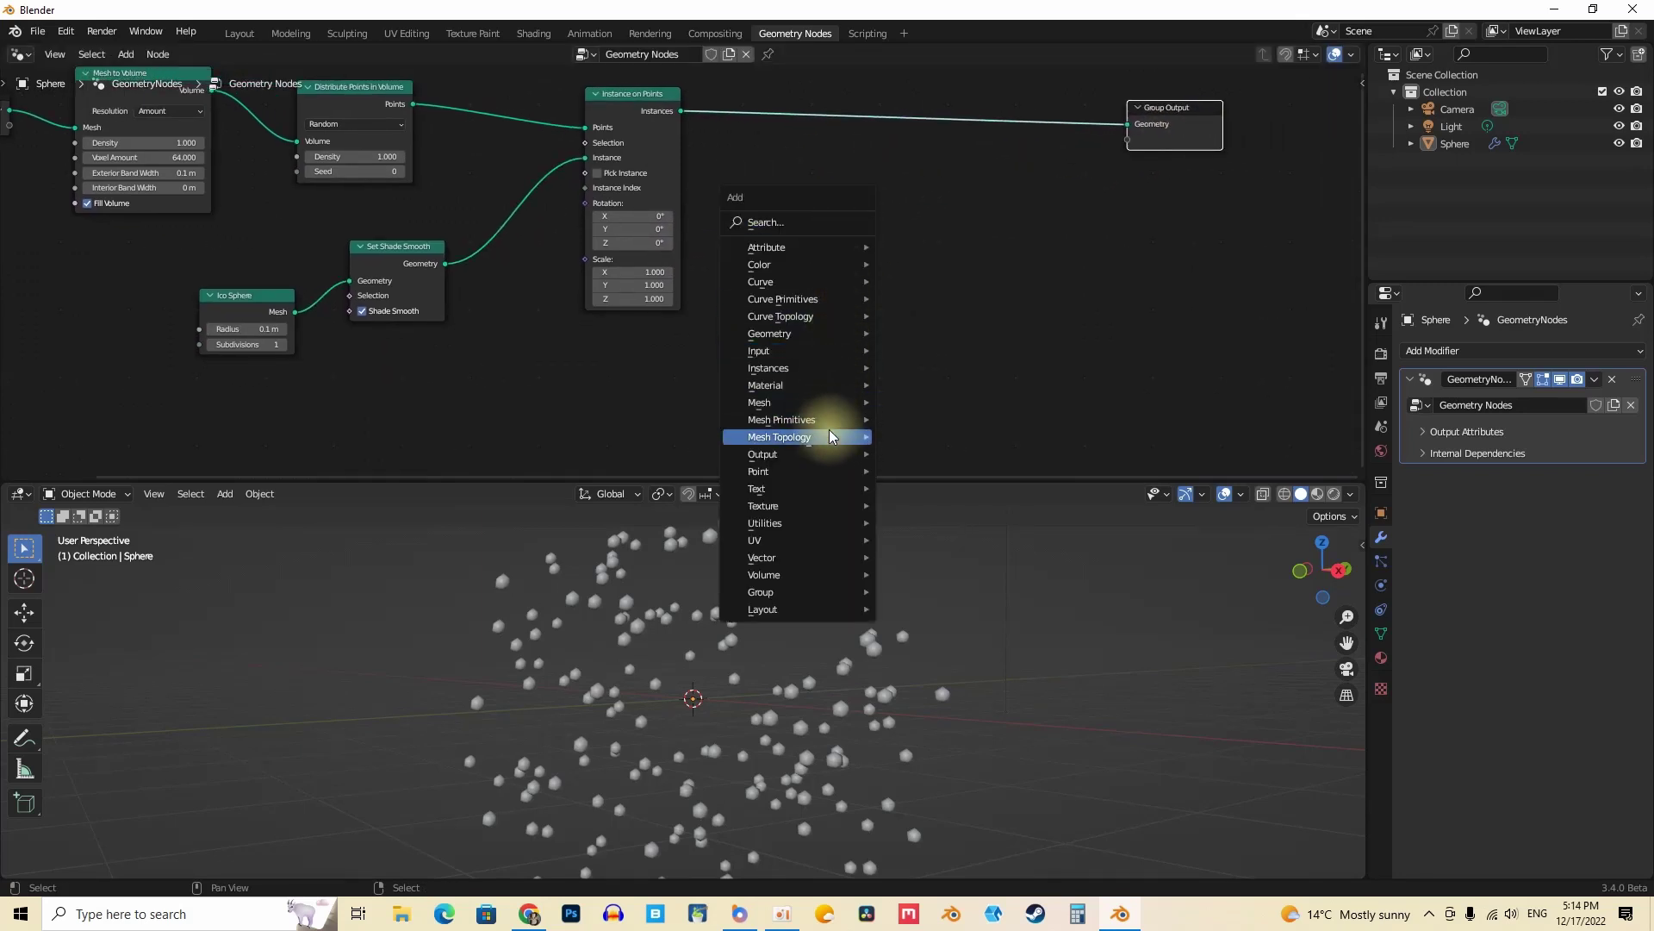
mouse_move(827, 368)
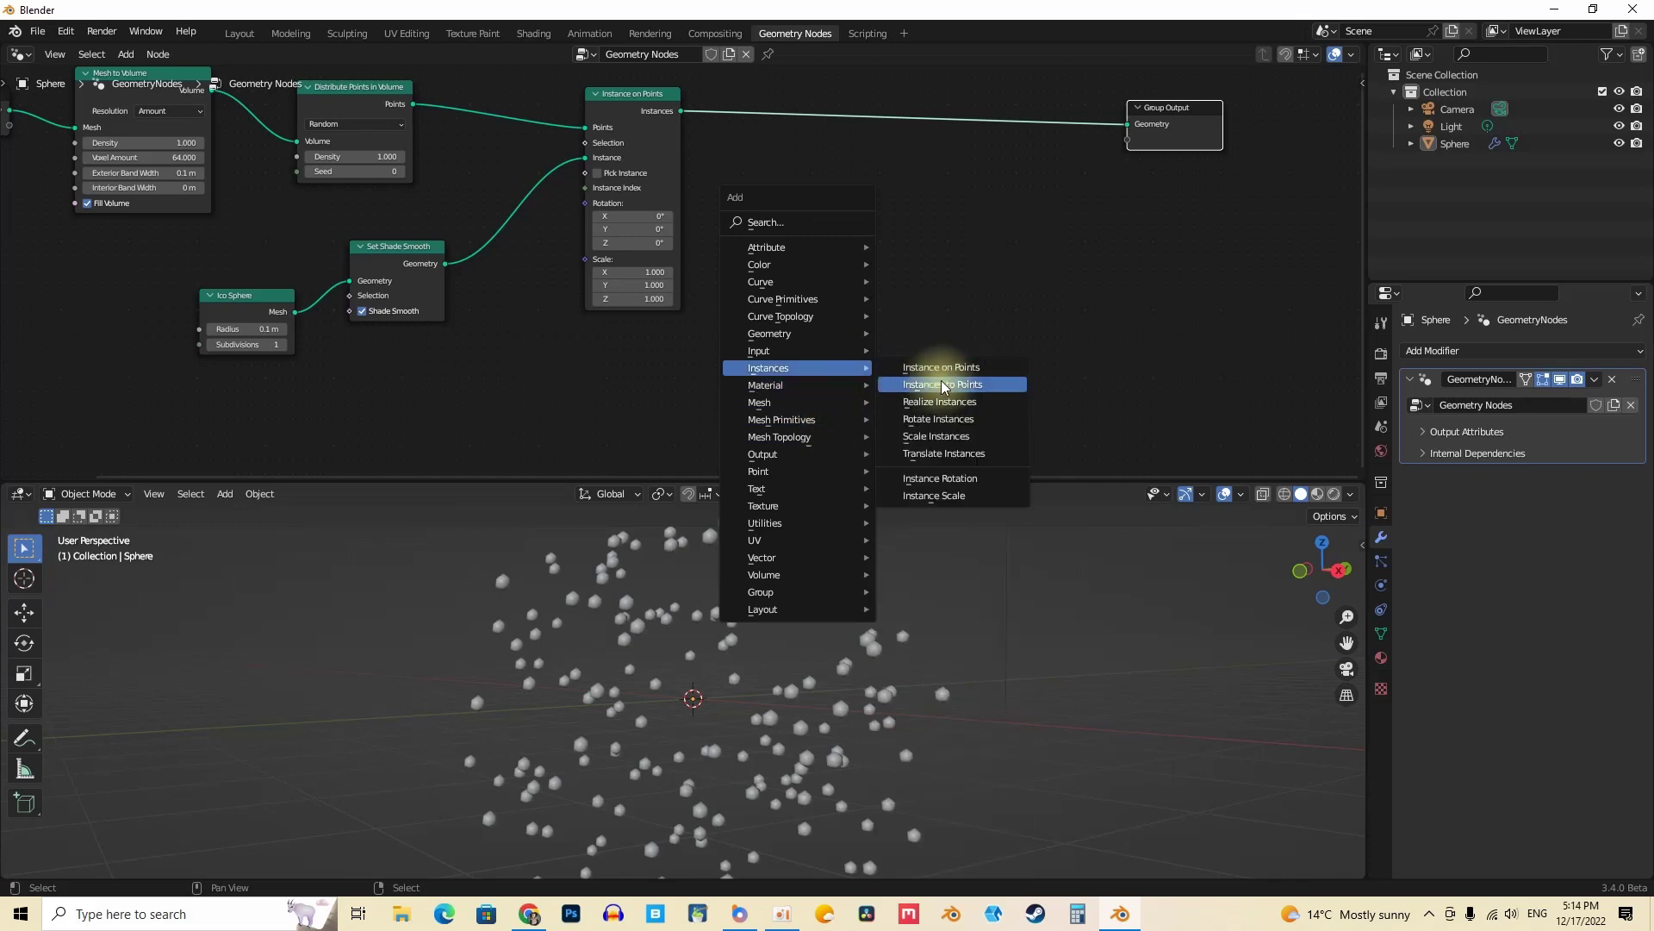
left_click(947, 453)
left_click(919, 100)
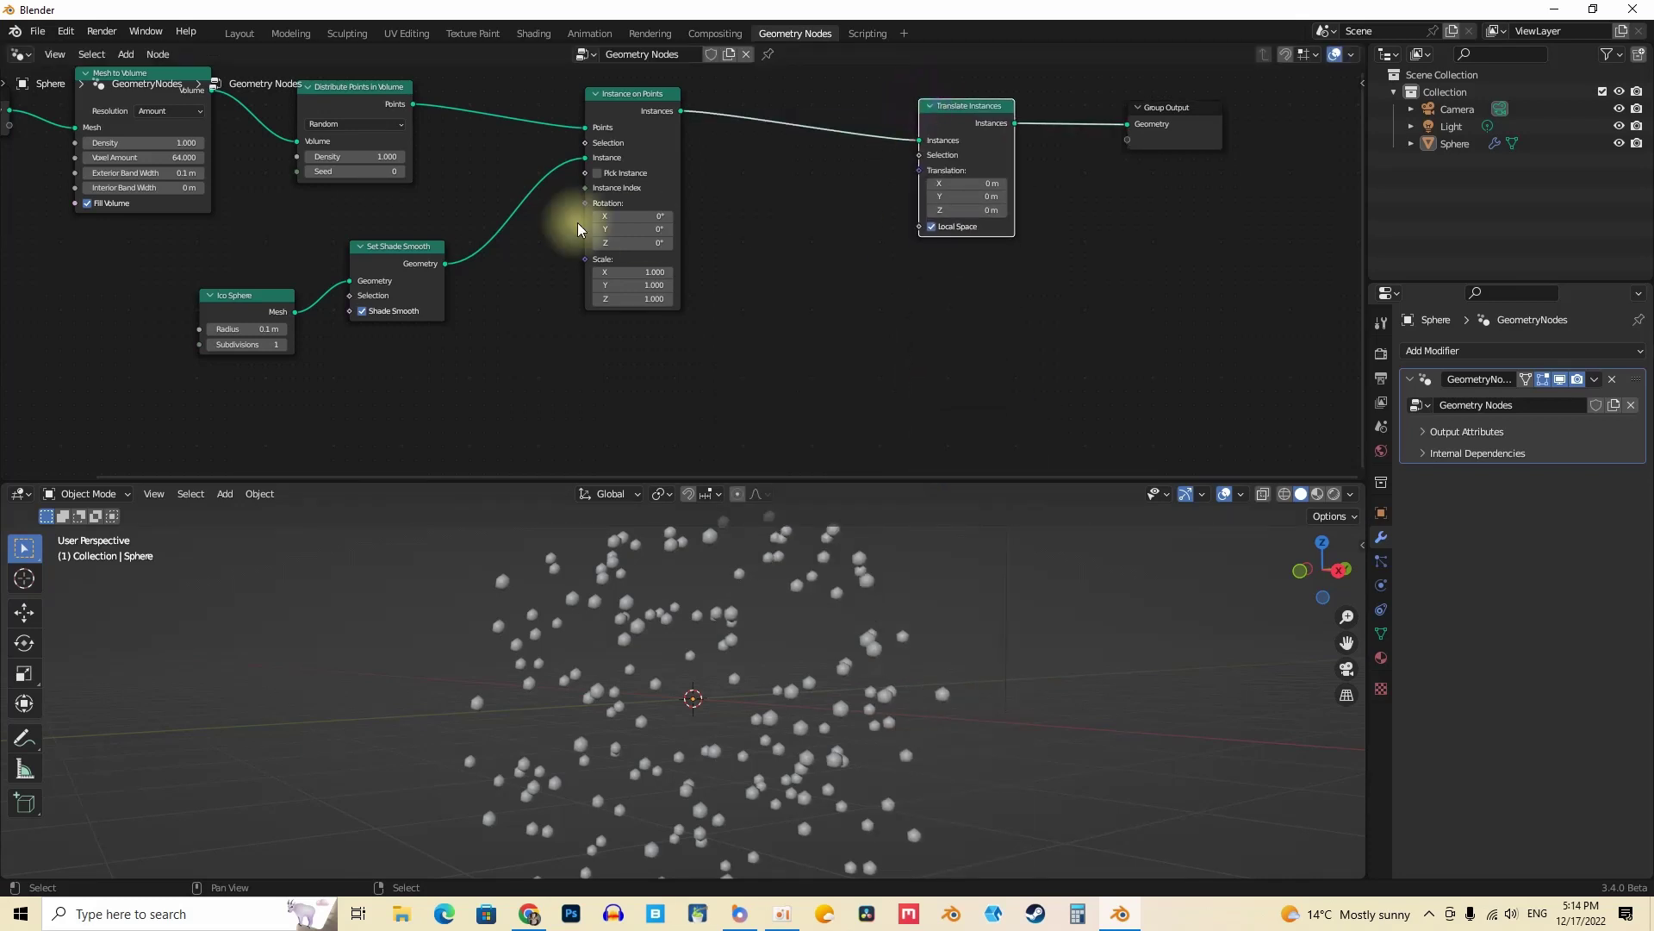
Step: Add a Noise Texture node and connect its Color output to the Translation input of Translate Instances
middle_click_drag(766, 305, 746, 246)
key("shift+a")
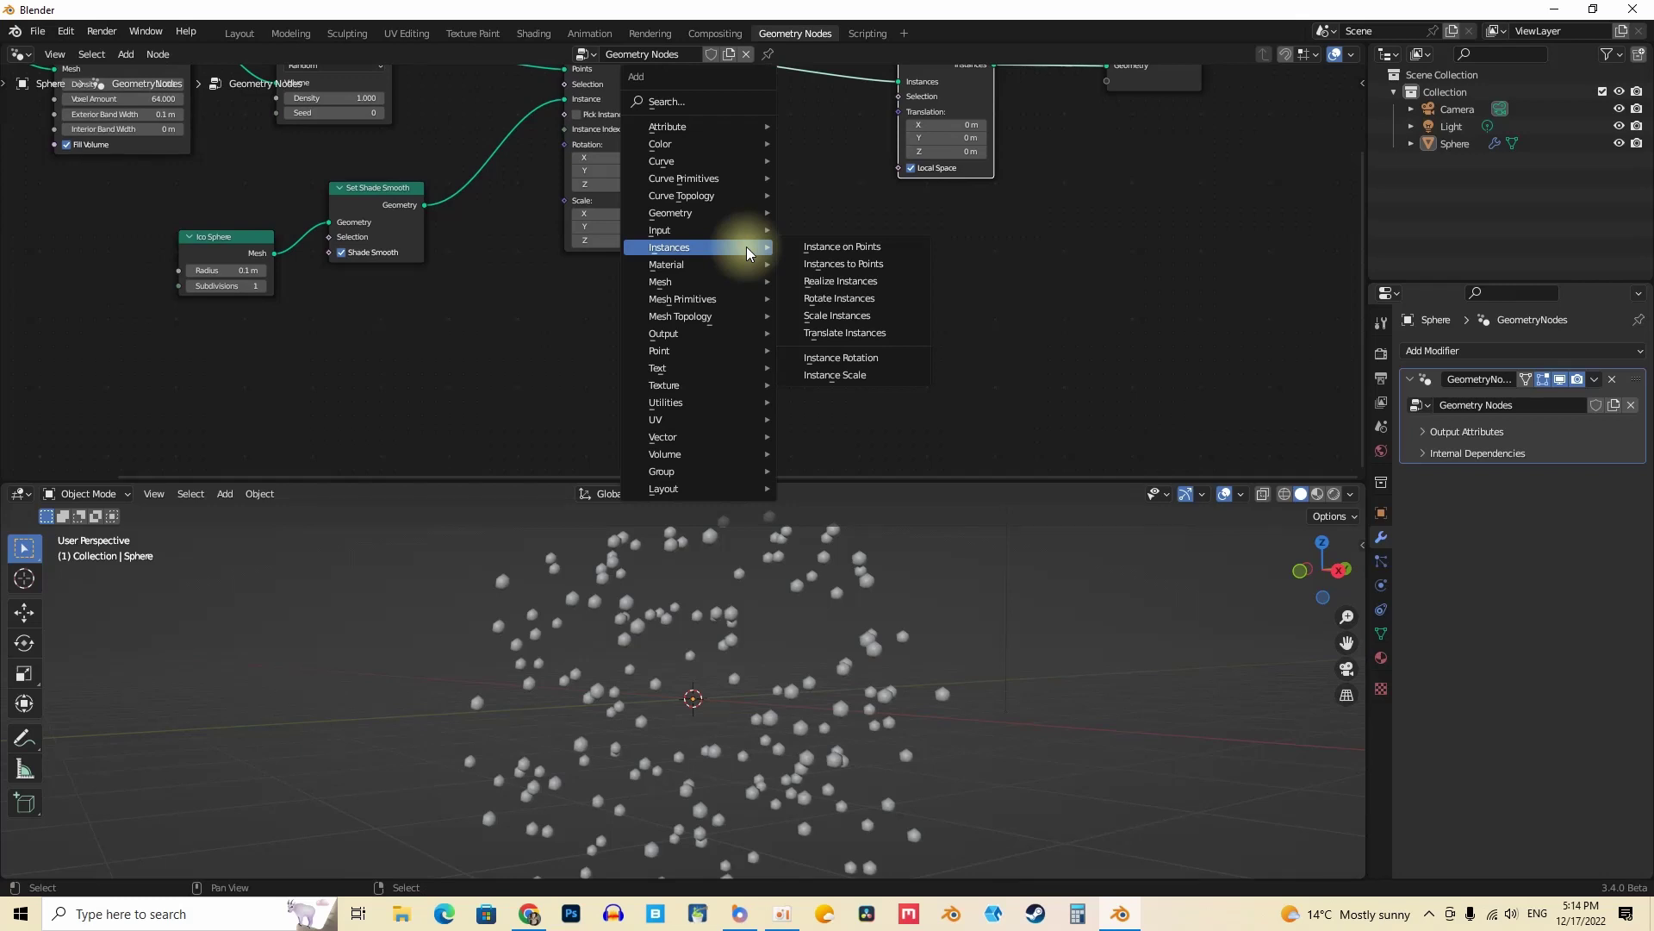
left_click(694, 102)
type("noise")
key("Return")
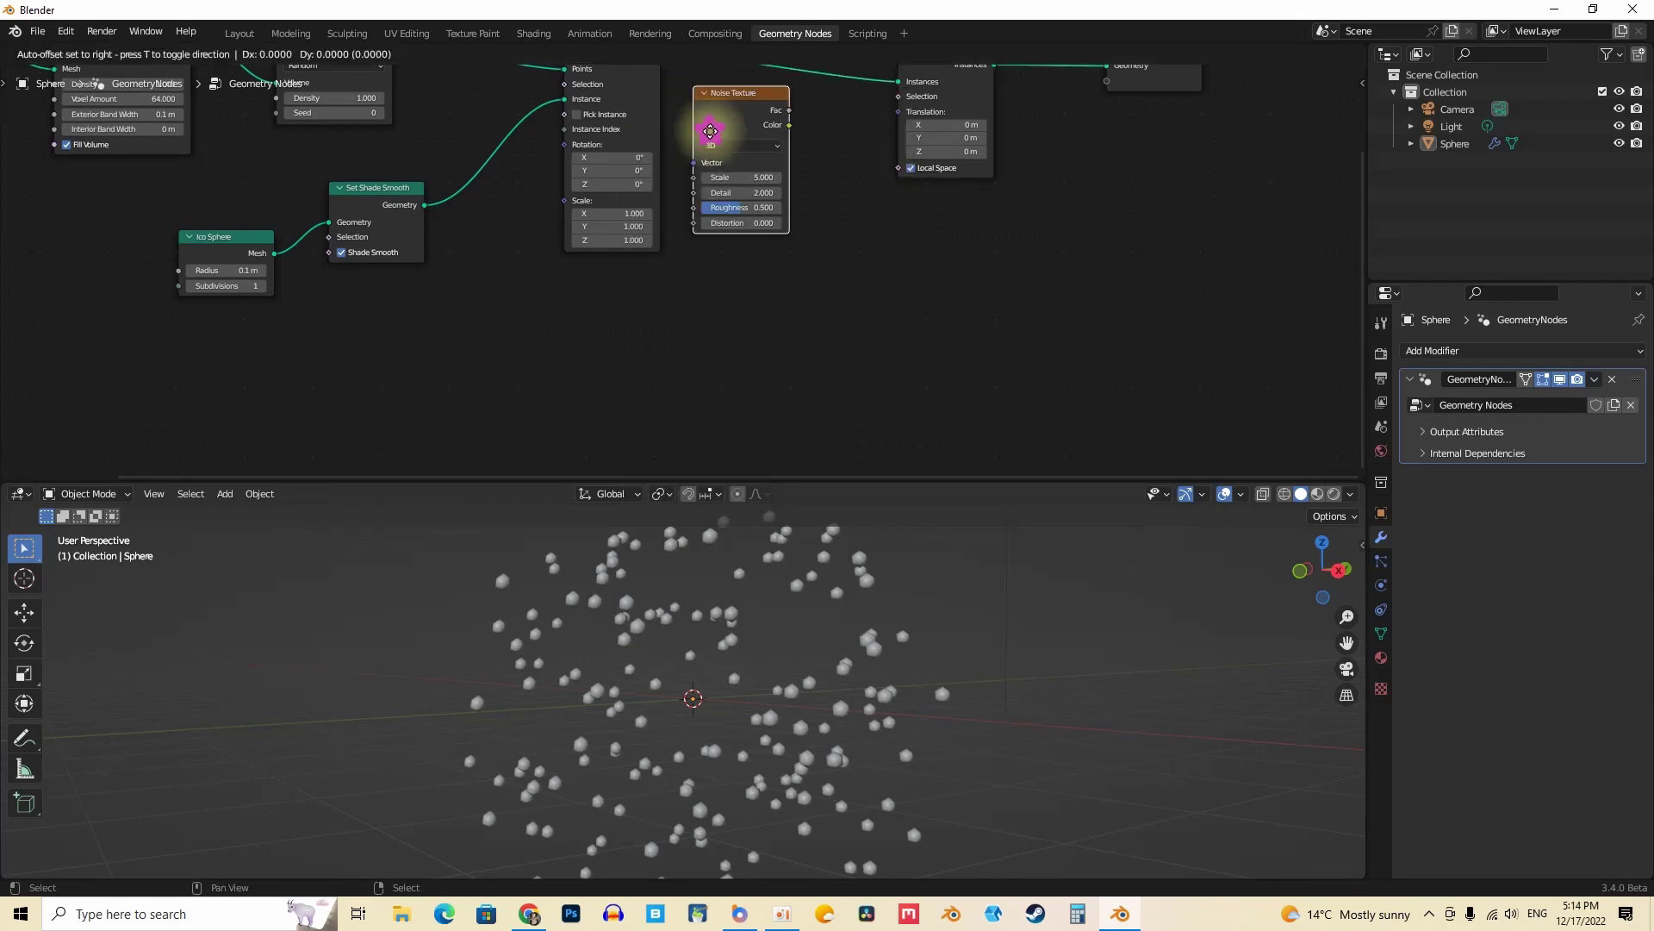
left_click(689, 346)
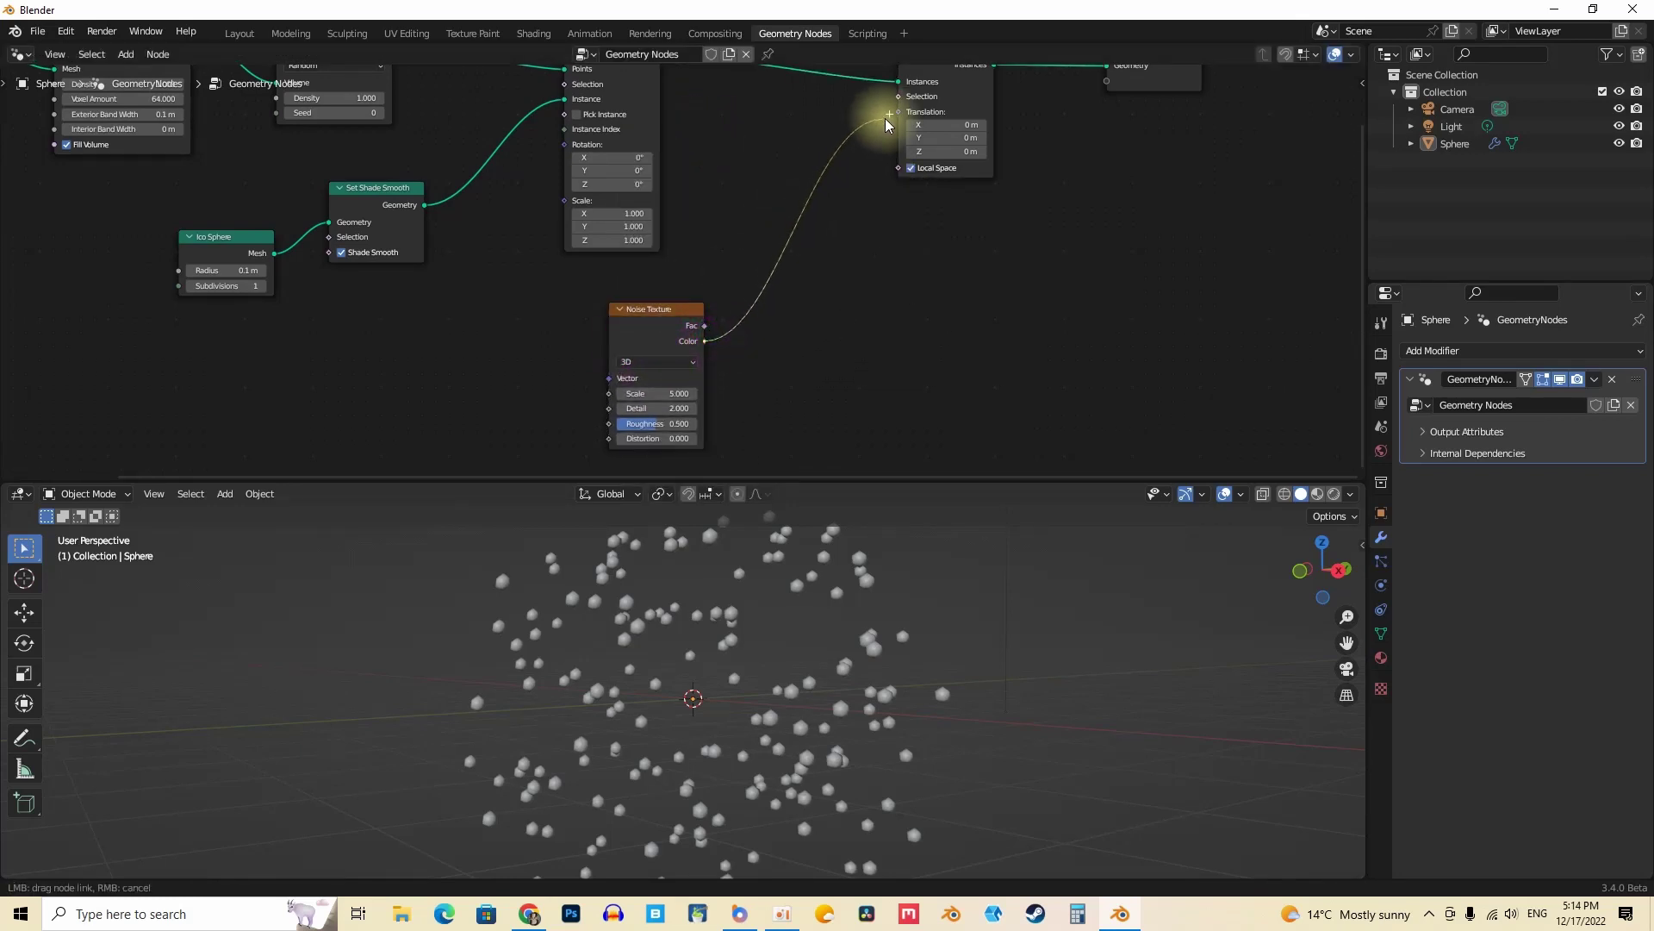
left_click_drag(897, 115, 898, 115)
Step: Switch the Noise Texture to 4D and vary its W value to shift the instances
middle_click_drag(654, 314, 635, 241)
scroll(633, 250, "up", 2)
left_click(619, 297)
left_click(621, 369)
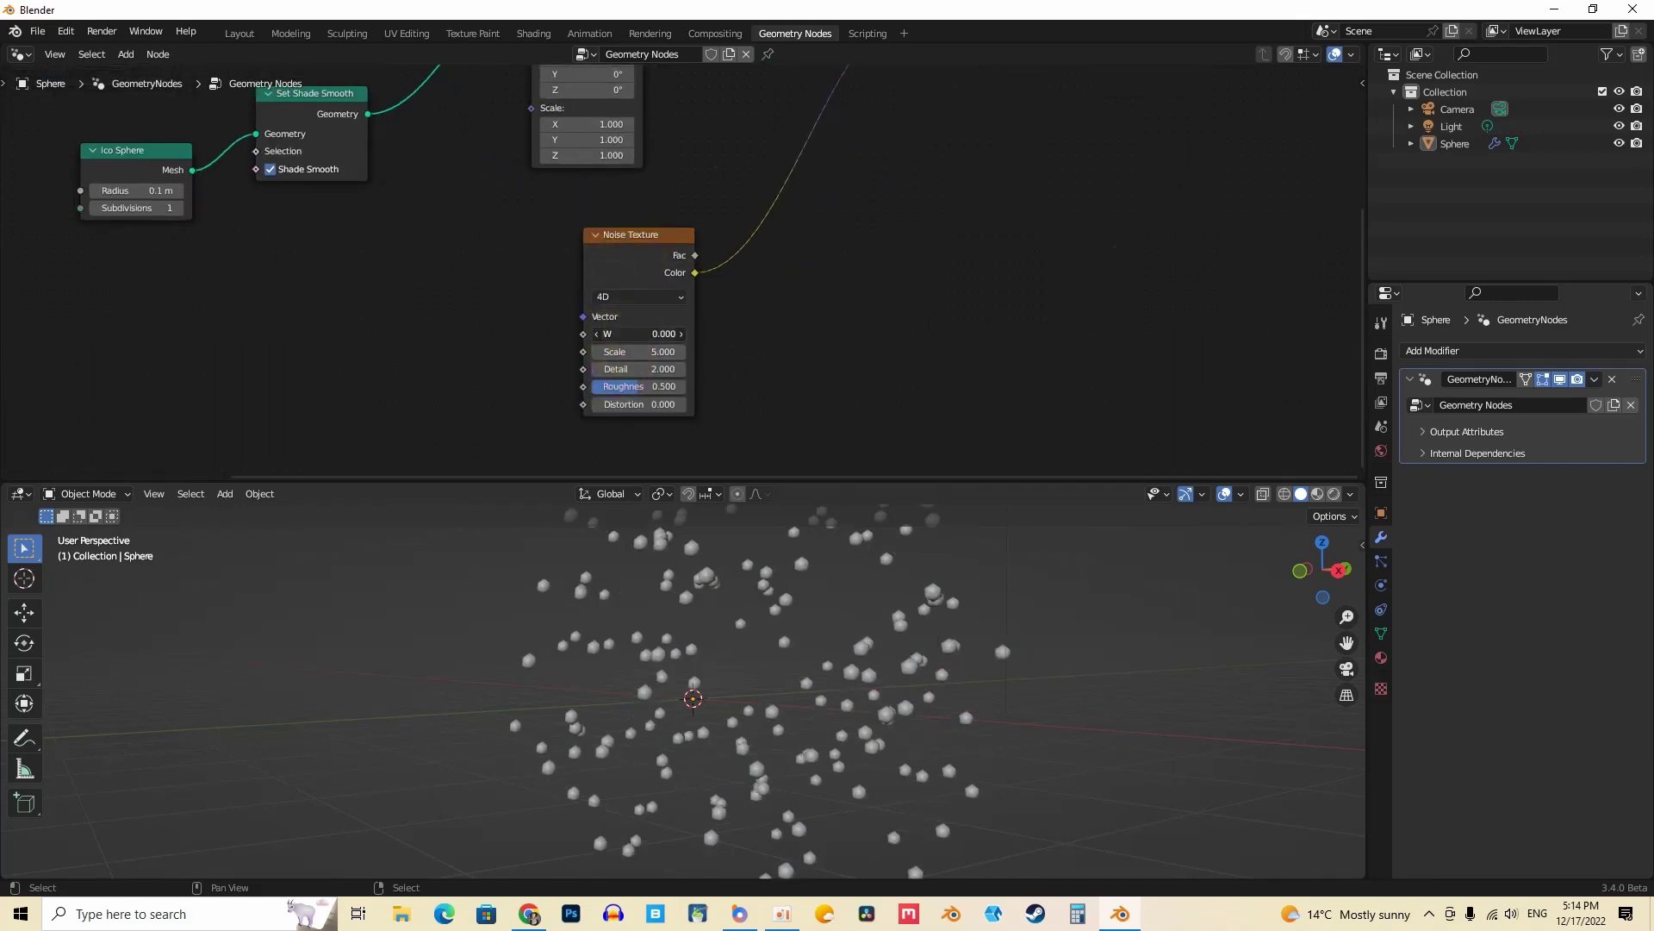
left_click_drag(638, 334, 701, 288)
Step: Set the Noise Texture's W to about 9.57 and its Detail and Roughness to 0
scroll(701, 288, "up", 2)
left_click_drag(569, 251, 638, 251)
left_click_drag(582, 298, 499, 322)
Step: Set the Noise Texture's Scale to 2
left_click(602, 248)
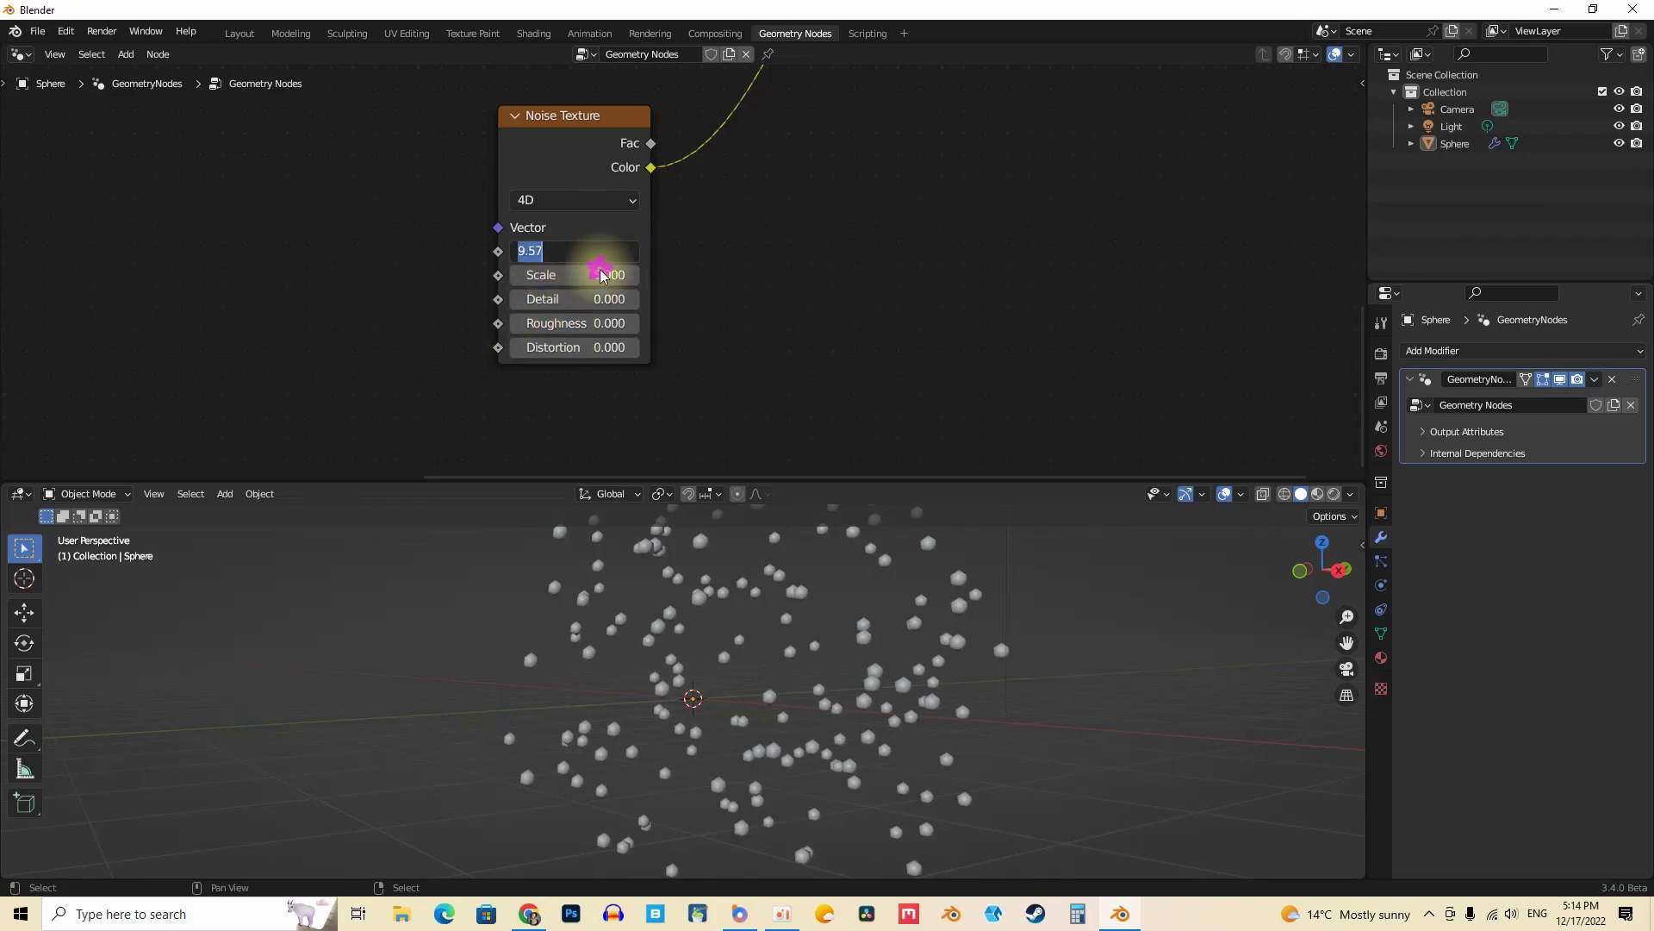
left_click(602, 272)
type("2")
left_click(822, 279)
Step: Set the Noise Texture's Scale to 1 and its W to about 12.08
left_click_drag(603, 251, 659, 250)
left_click(595, 274)
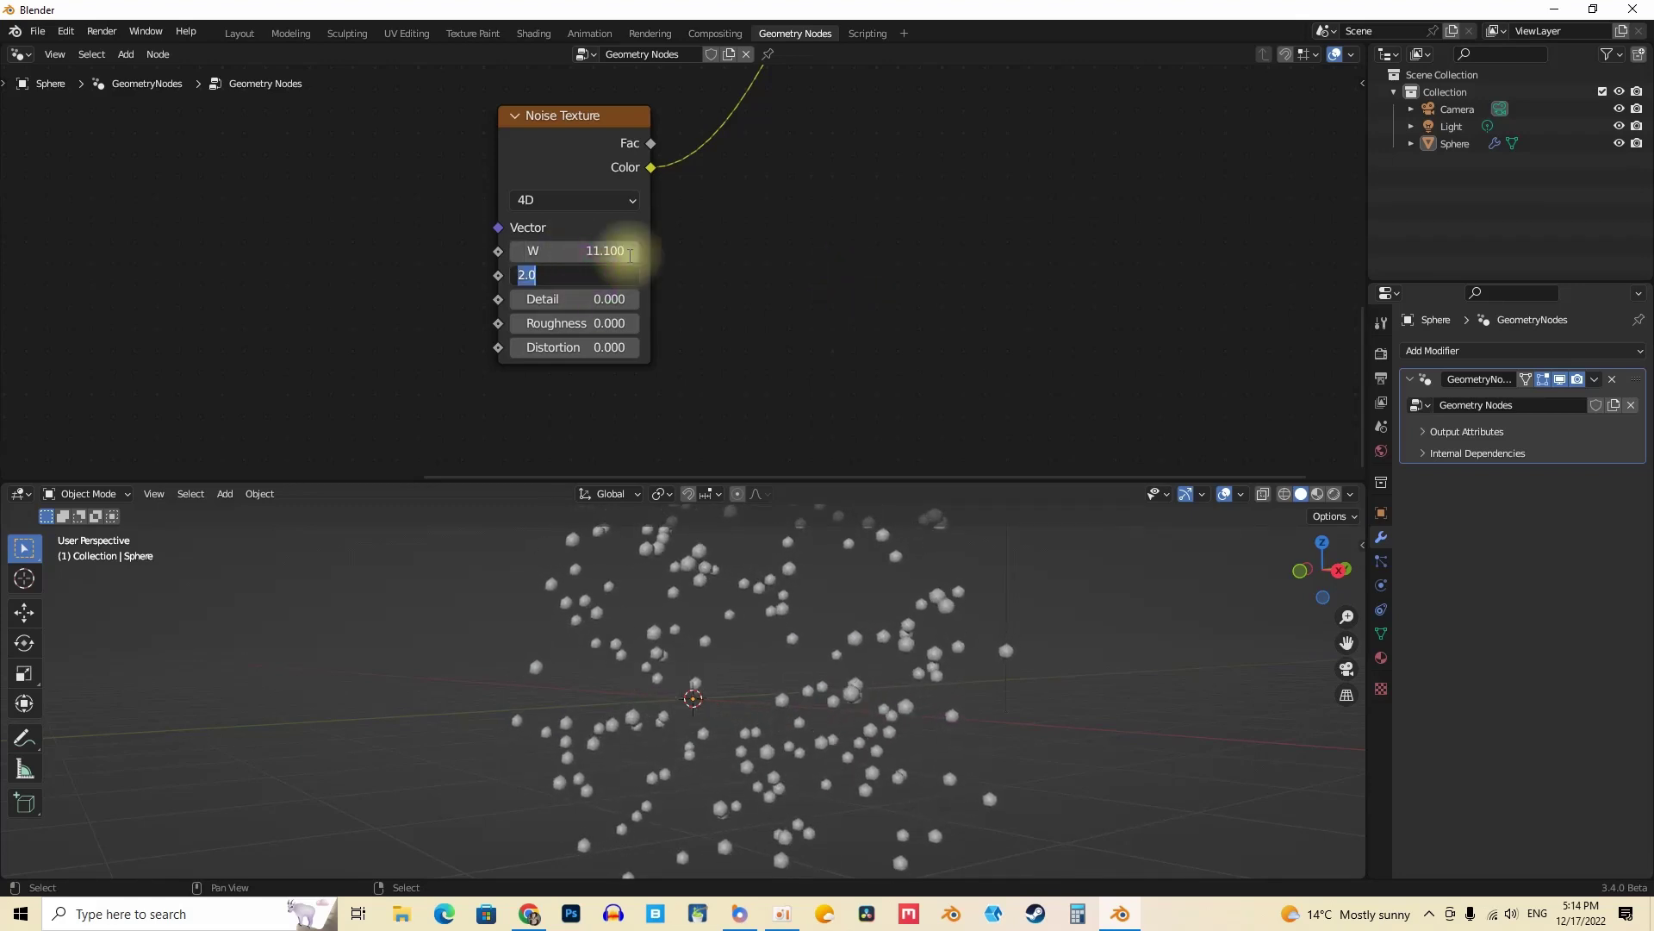
type("1")
left_click(733, 237)
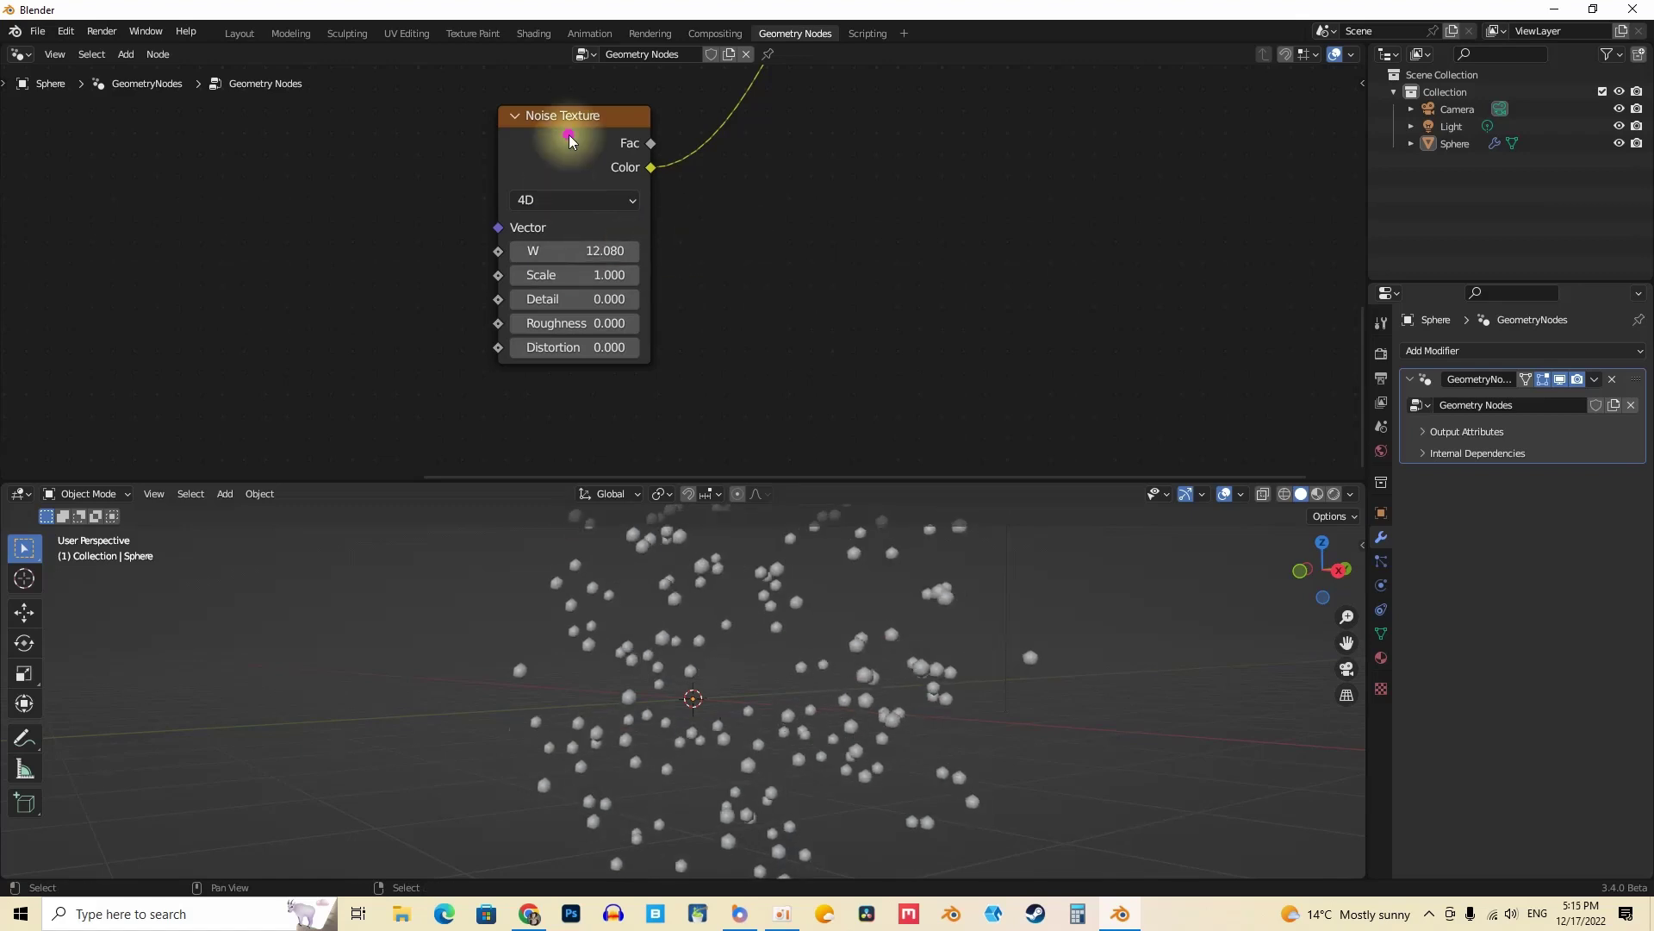
Step: Move the Noise Texture node away from the other nodes to make room after it
left_click_drag(571, 136, 396, 231)
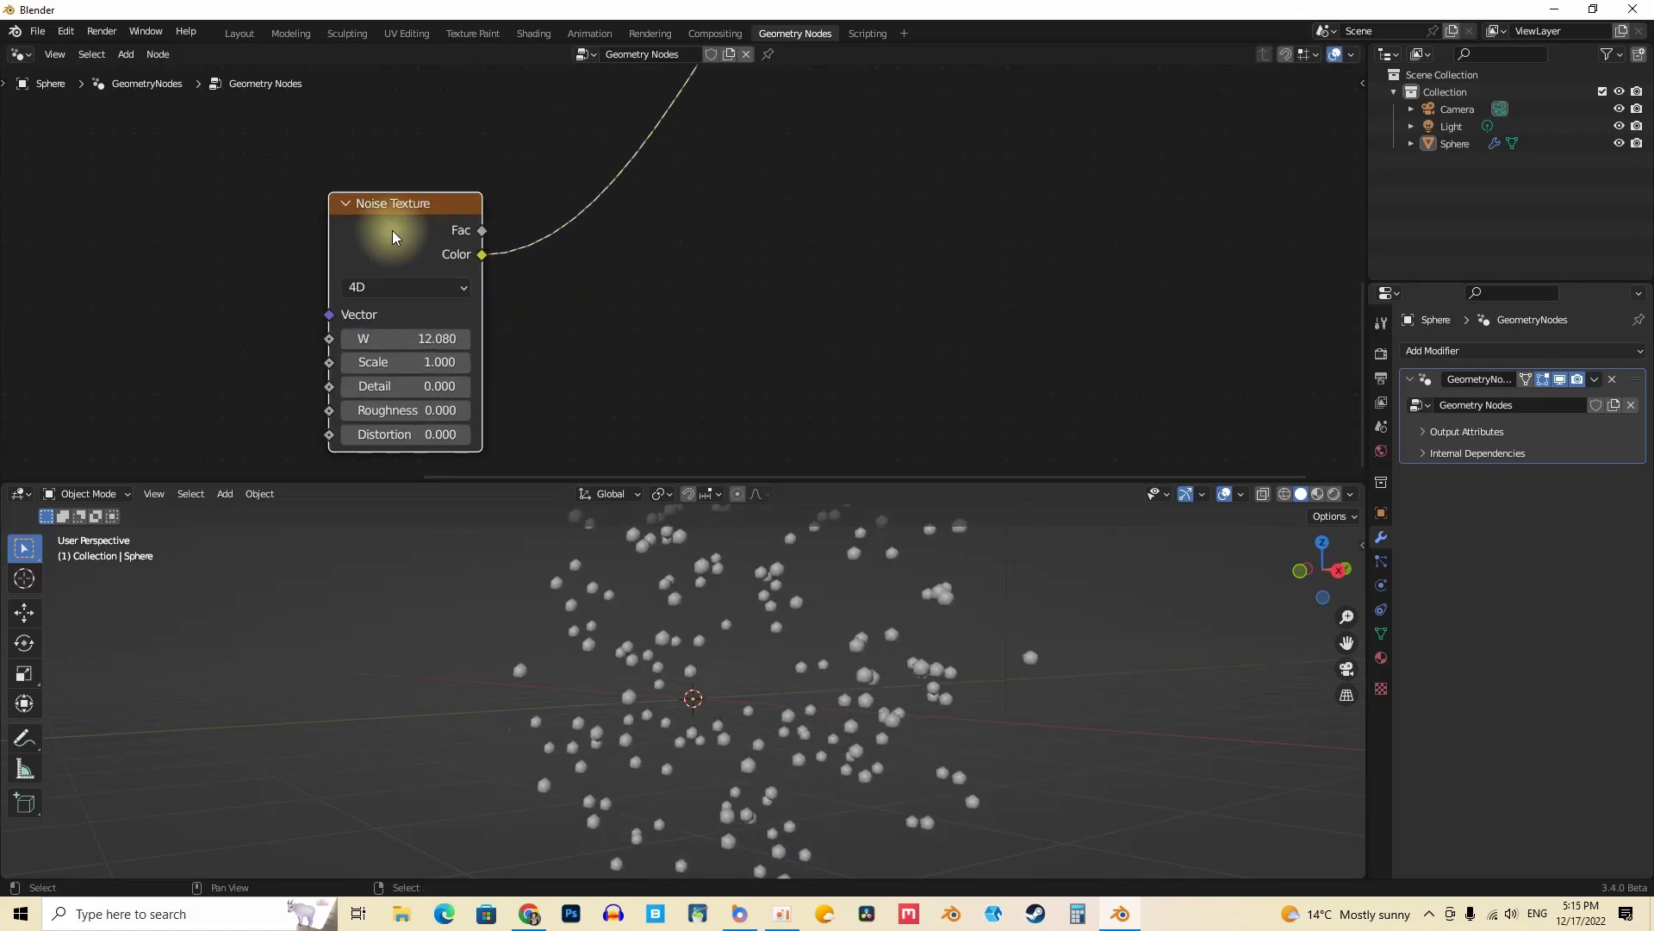
scroll(626, 220, "down", 2)
middle_click_drag(625, 220, 532, 283)
scroll(752, 650, "down", 3)
middle_click_drag(752, 650, 691, 660)
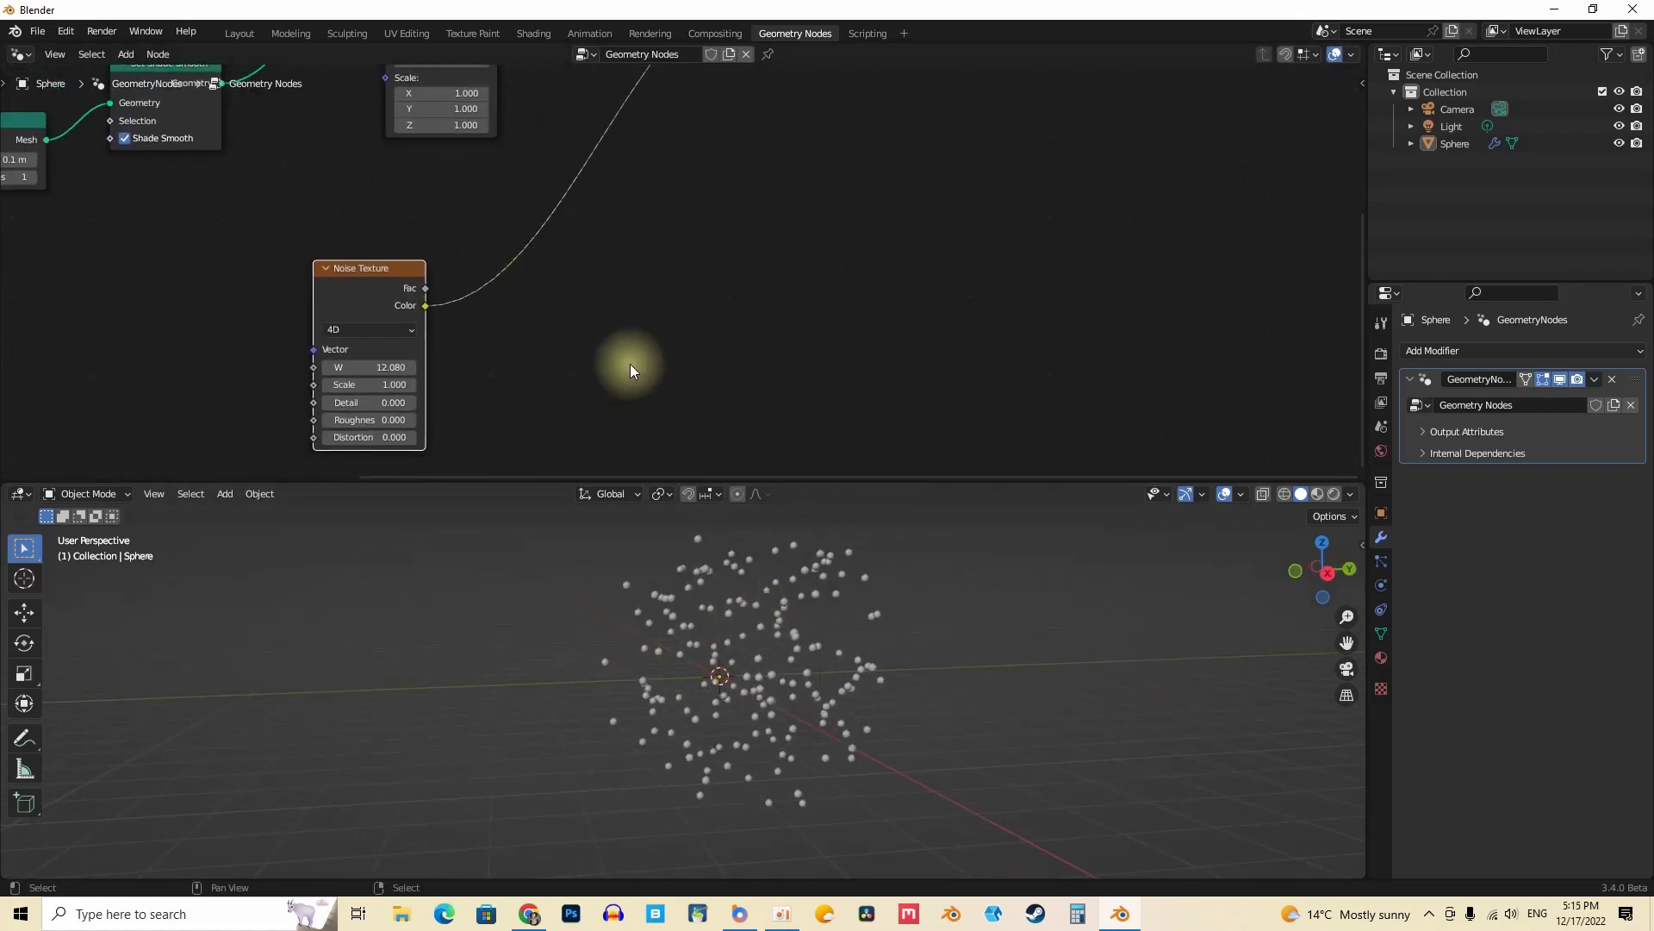
middle_click_drag(617, 384, 611, 398)
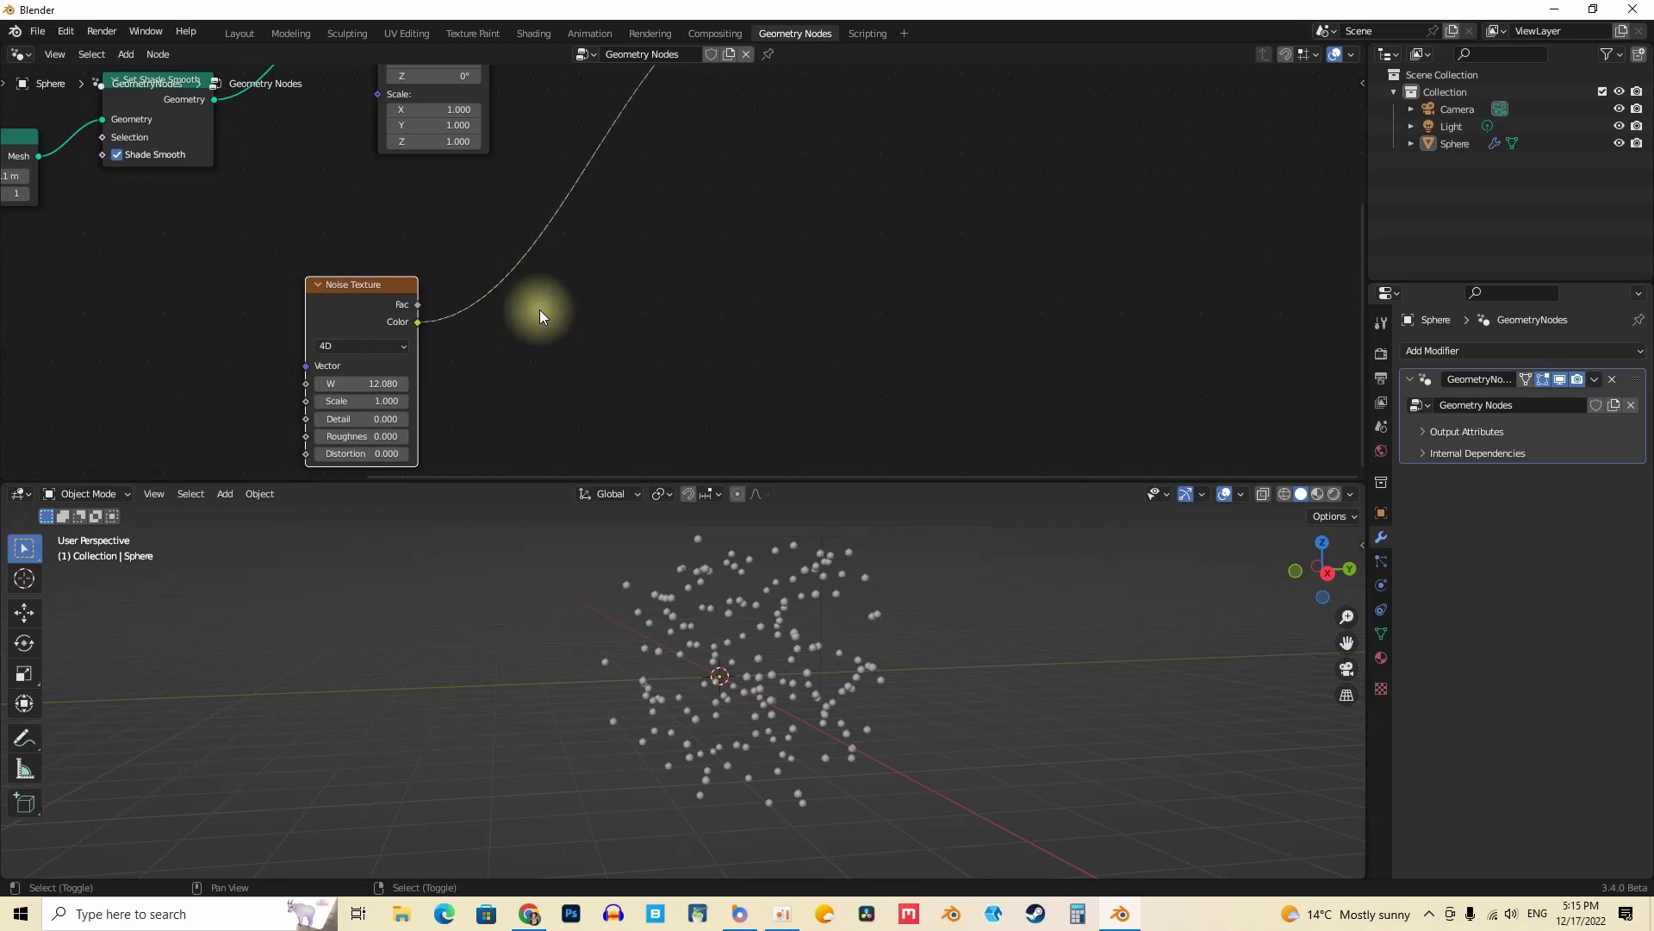
Step: Insert a Vector Math Add node after the Noise Texture's Color output and set its second vector to -0.5 on all axes
key("shift+a")
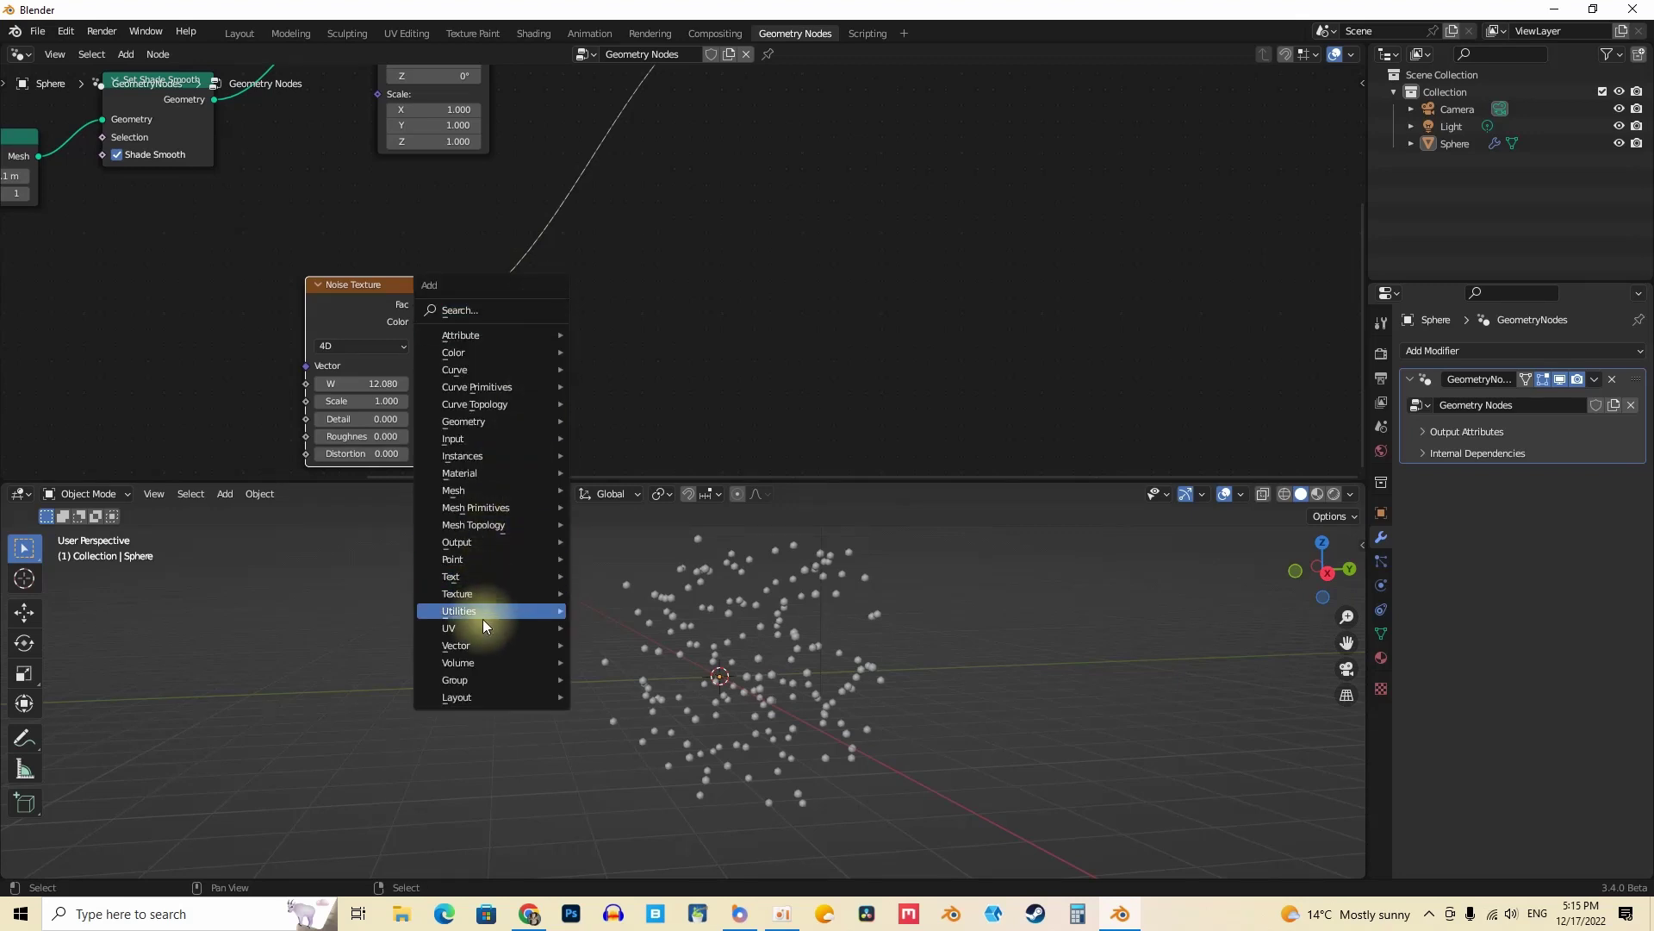
mouse_move(482, 653)
left_click_drag(583, 316, 584, 347)
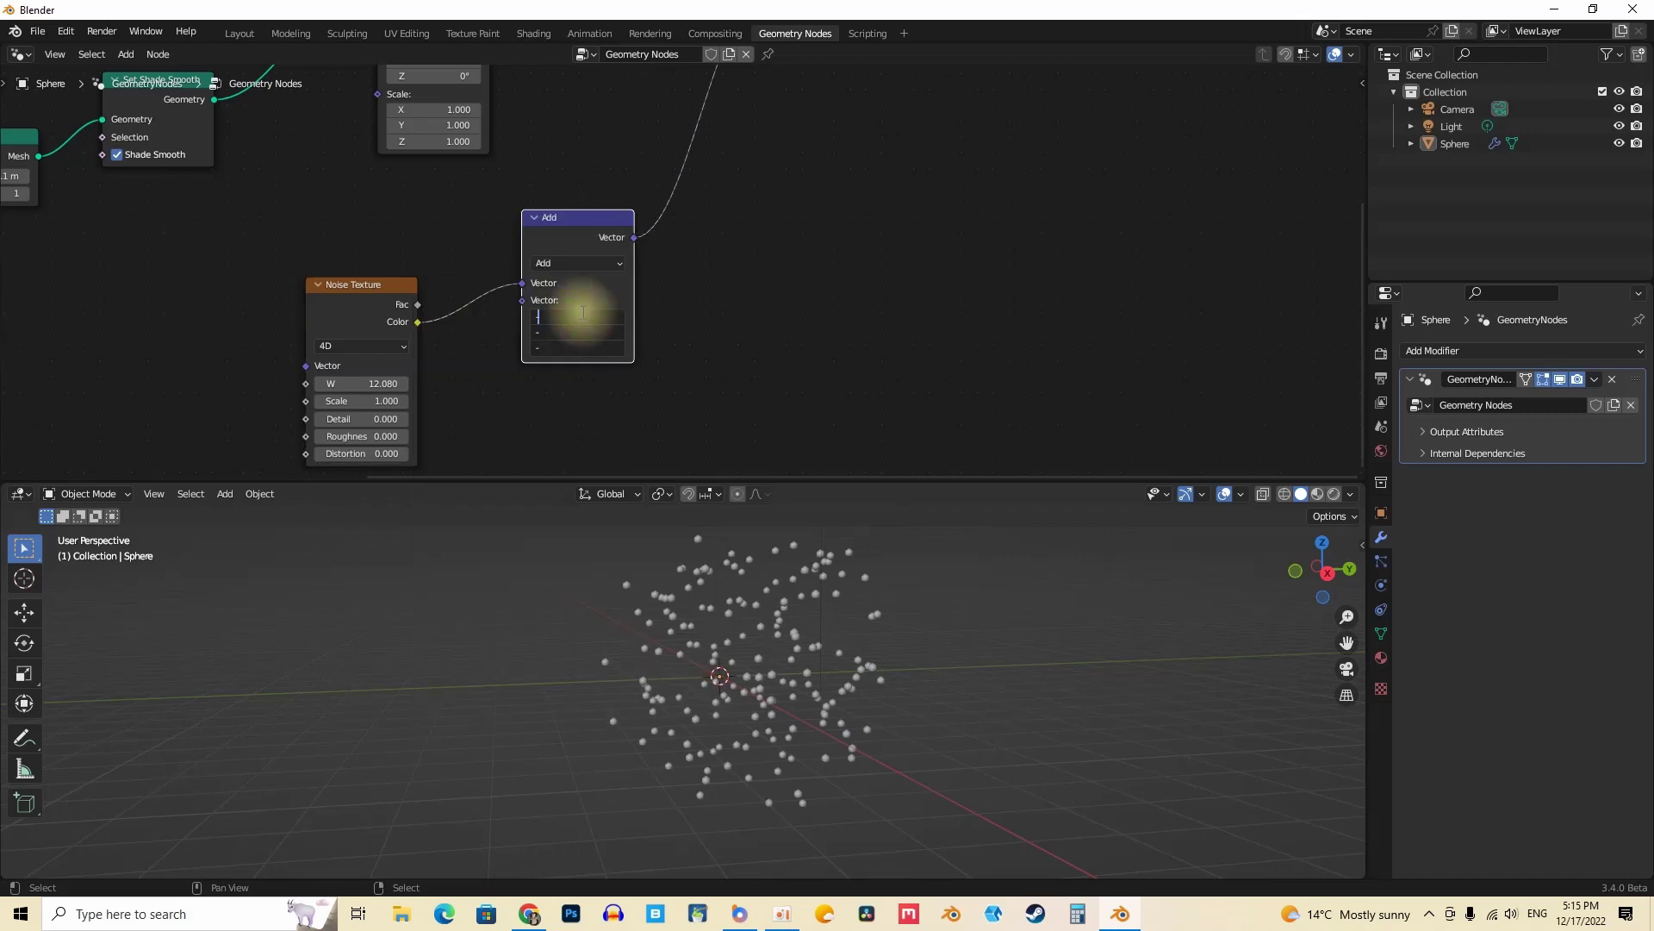
type("-.5")
left_click(934, 274)
middle_click_drag(828, 255, 740, 284)
Step: Duplicate the Add node onto its output link, switch the copy to Multiply, and set its second vector to 10 on all axes
left_click(537, 263)
key("shift+d")
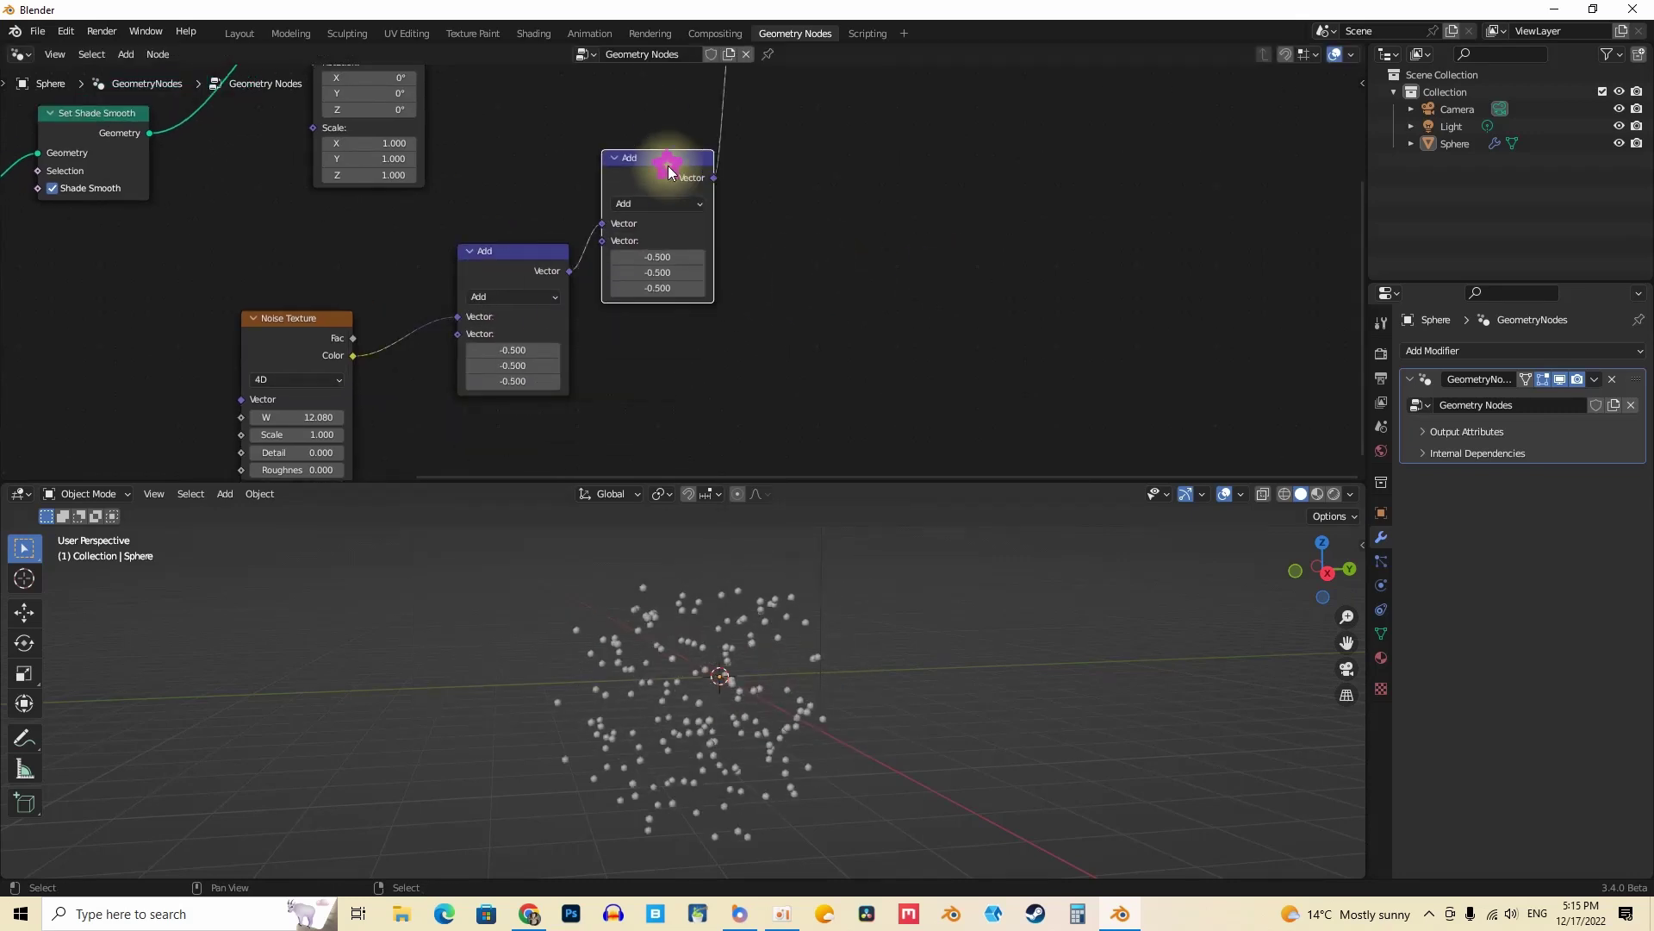
left_click(712, 172)
left_click(684, 201)
left_click(664, 256)
double_click(692, 255)
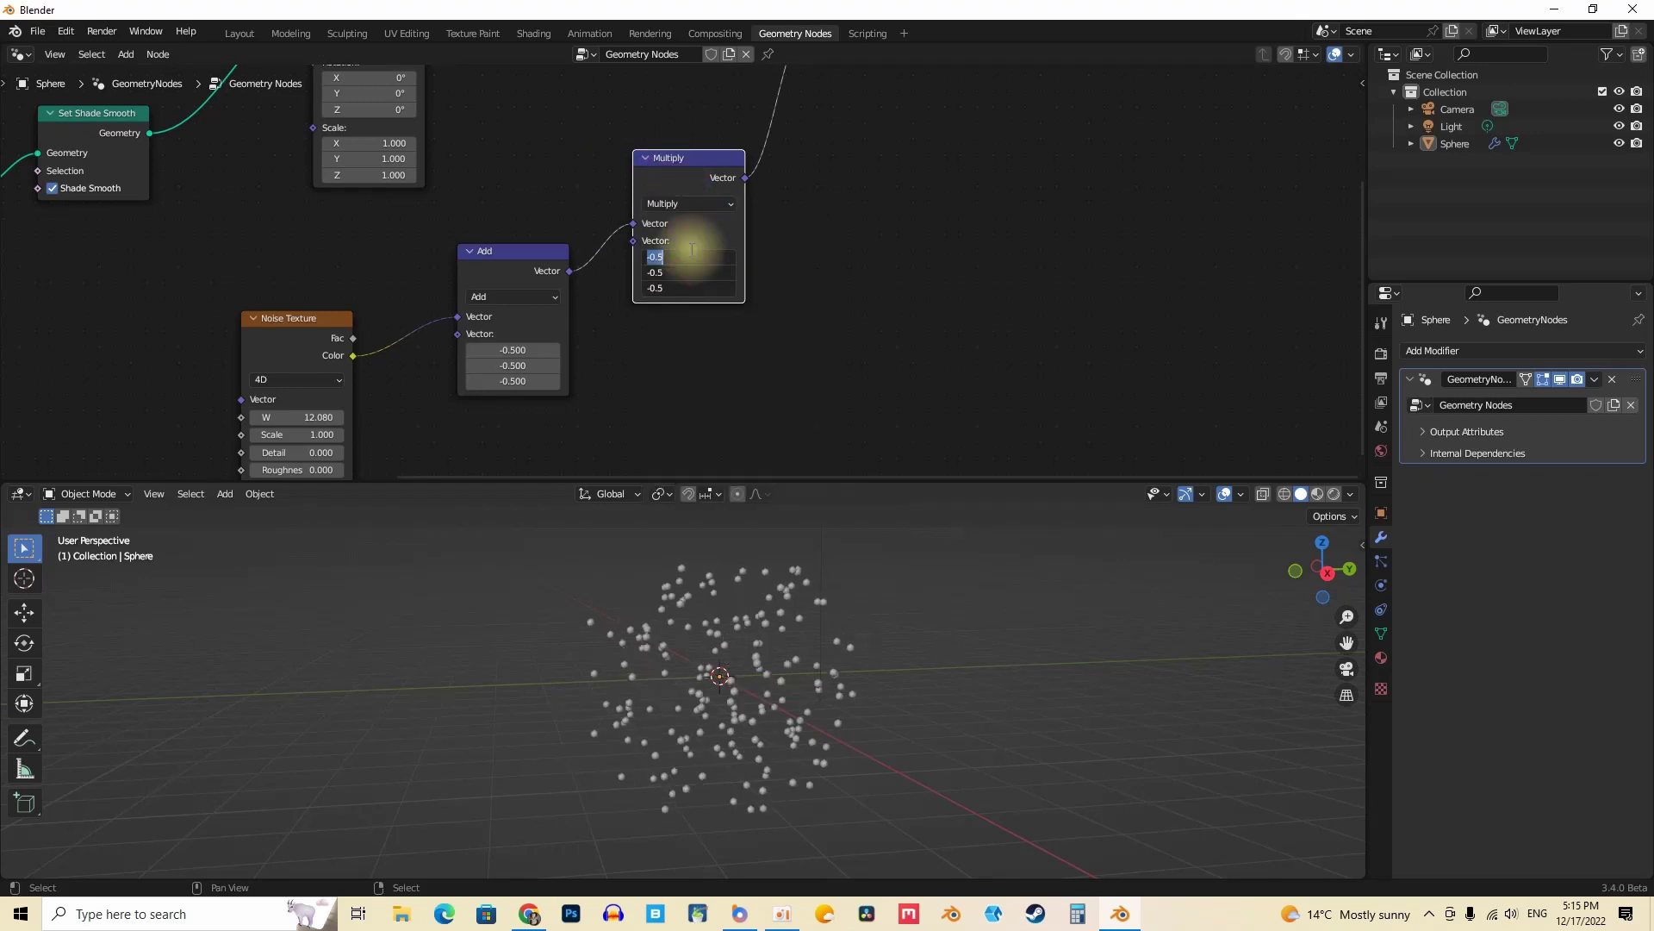
key("Return")
Step: Set the Noise Texture's W to about 14.26 and move the Noise Texture and Add nodes away from the Multiply node
middle_click_drag(349, 410, 385, 323)
left_click_drag(333, 329, 418, 330, "shift")
middle_click_drag(438, 257, 418, 251)
left_click_drag(277, 182, 504, 299)
middle_click_drag(505, 300, 425, 288)
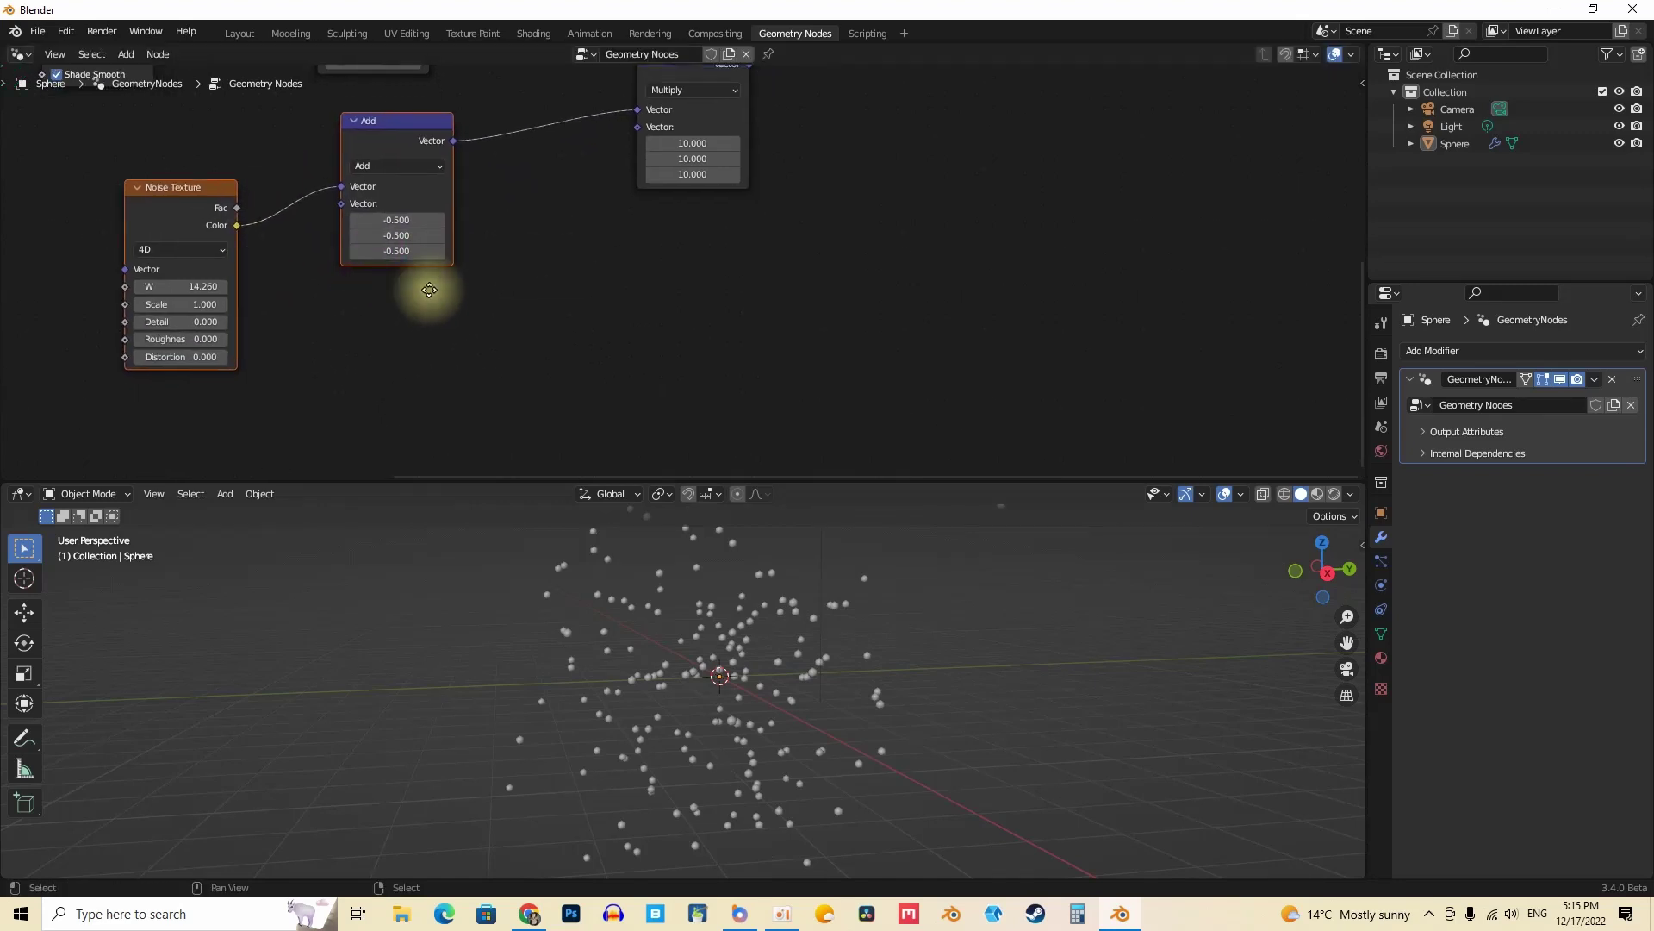
left_click(556, 297)
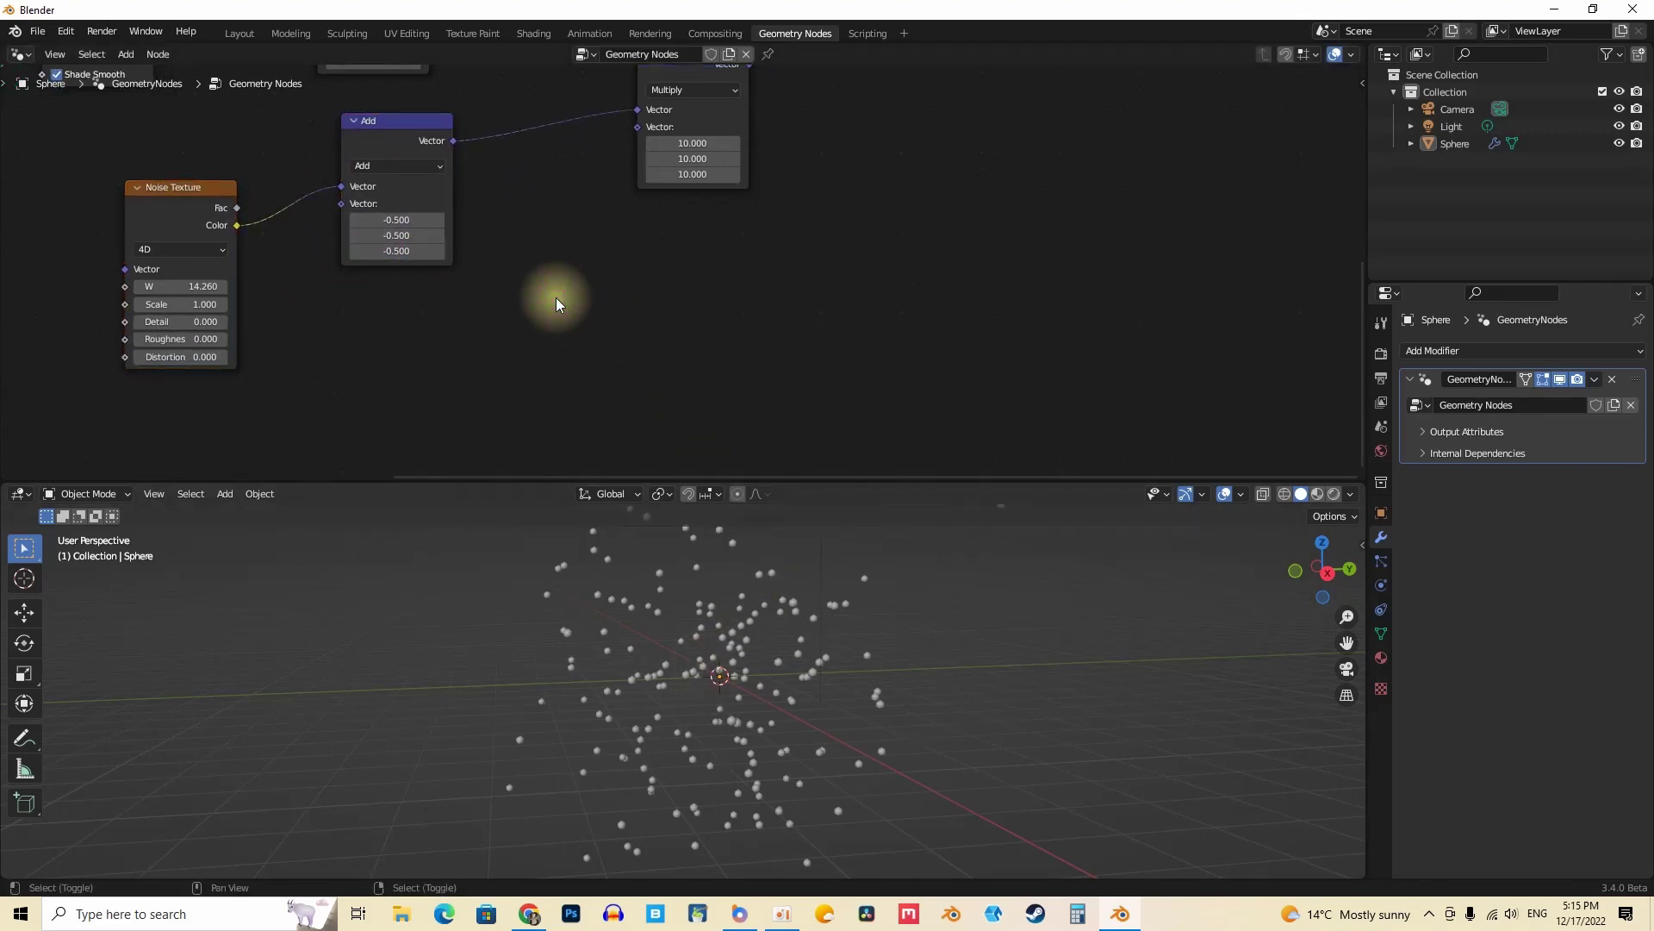
Step: Feed the Multiply node's second vector from a vector Random Value node with Min 10 and Max 30 on all axes
left_click_drag(641, 127, 513, 285)
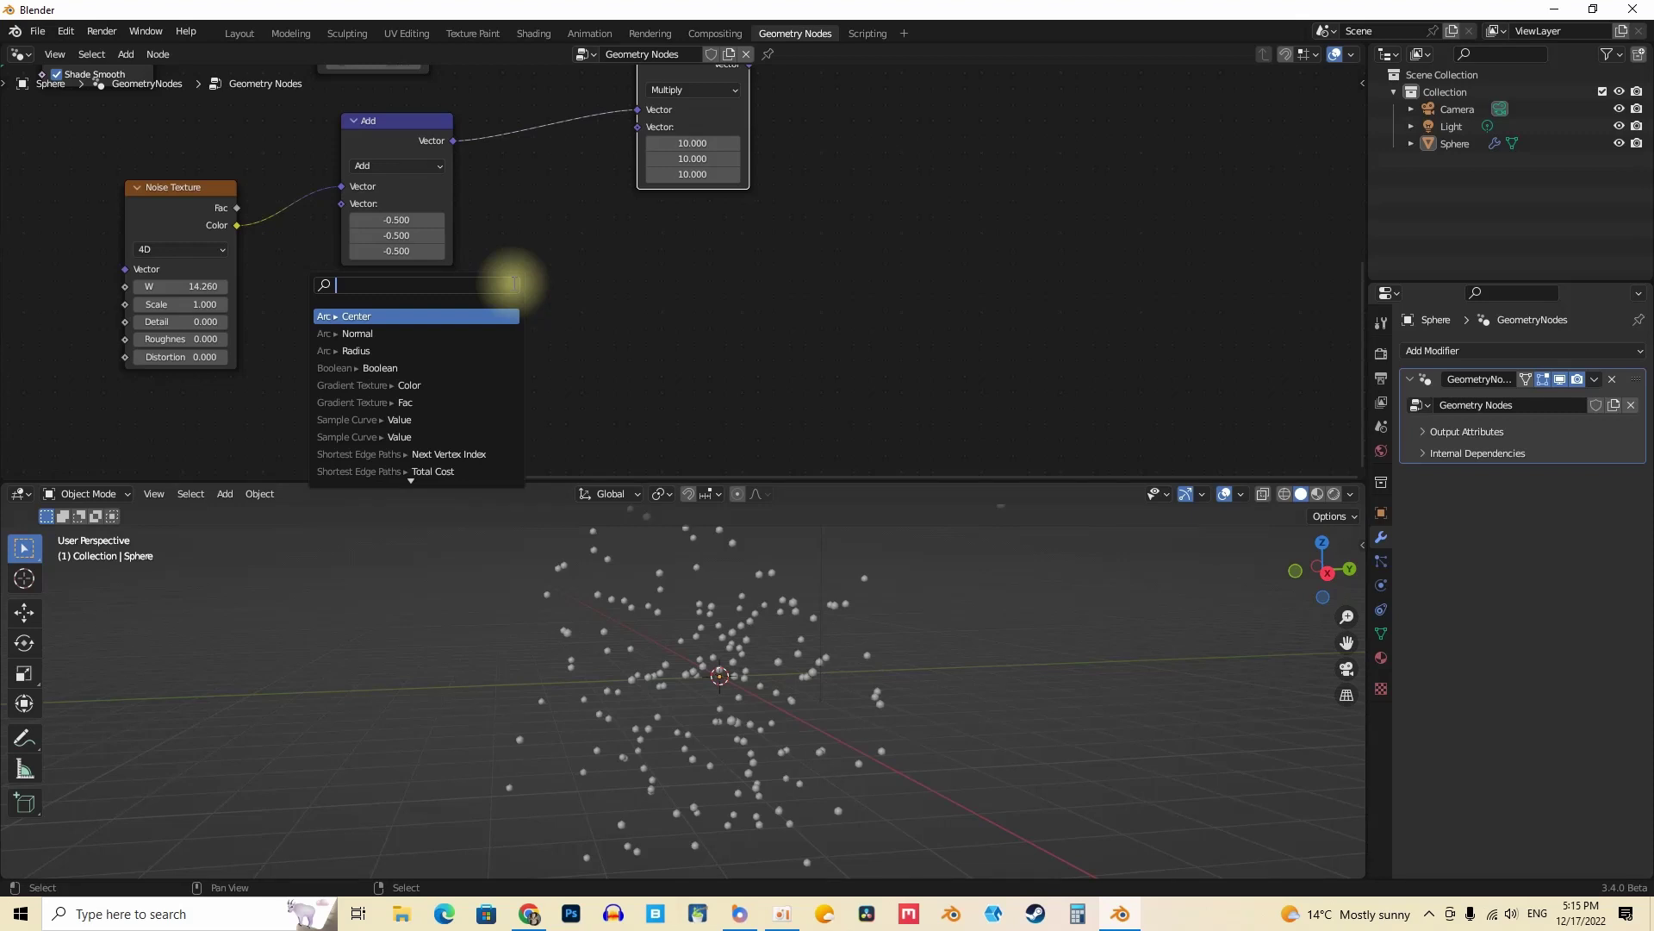
type("r")
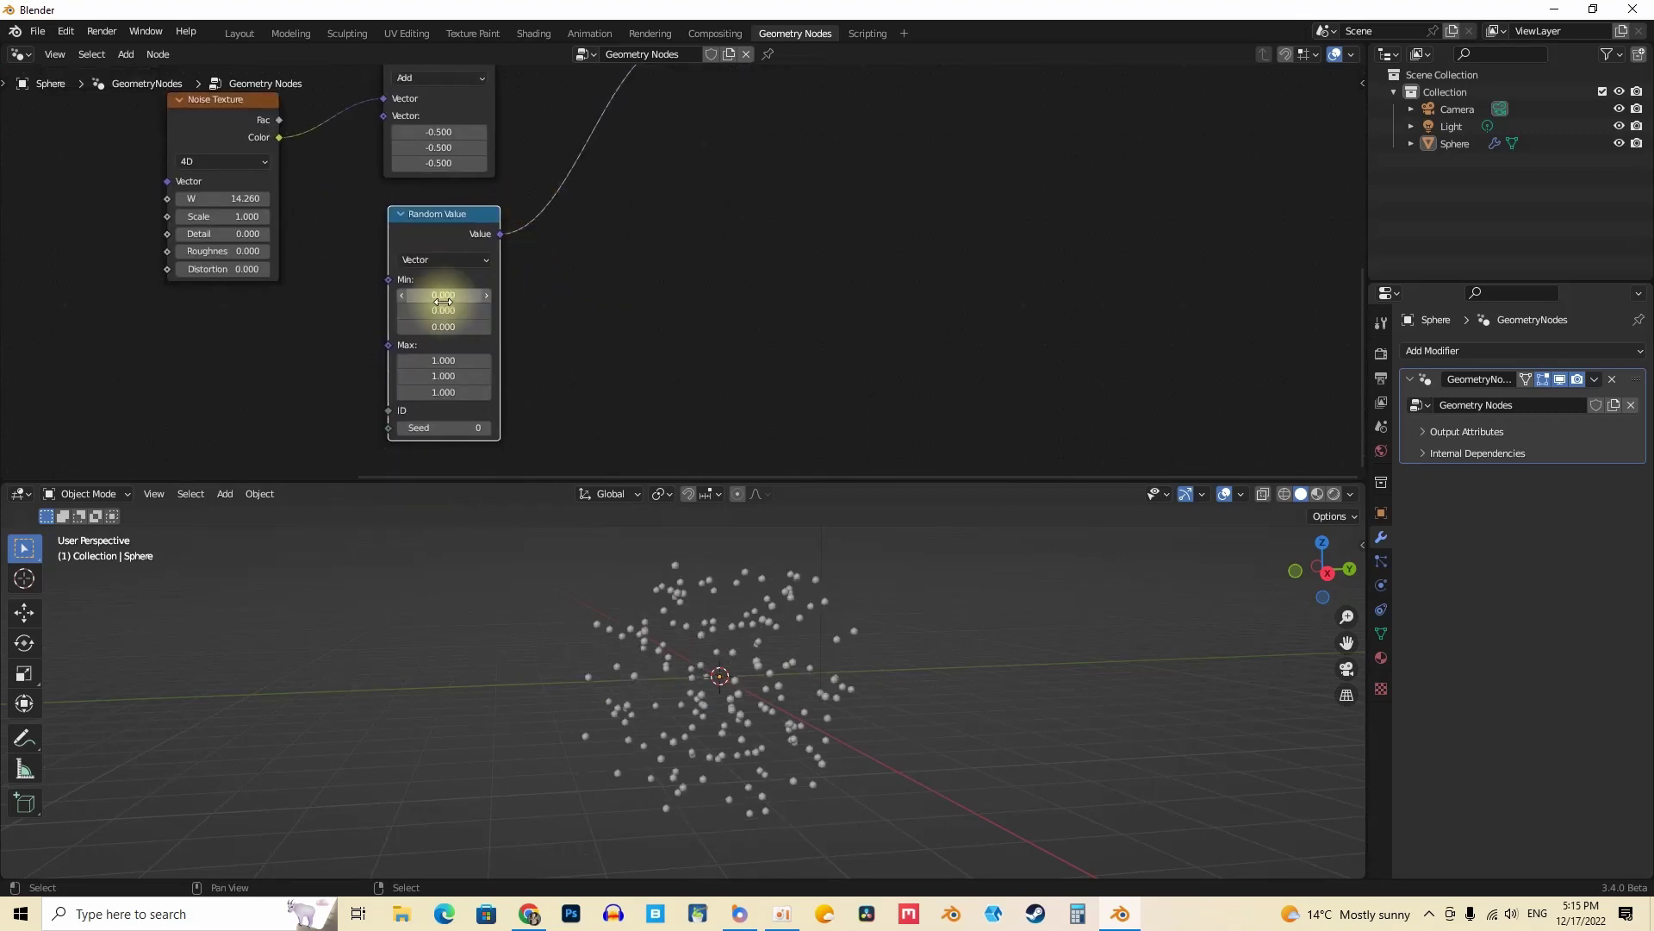
left_click_drag(450, 293, 448, 361)
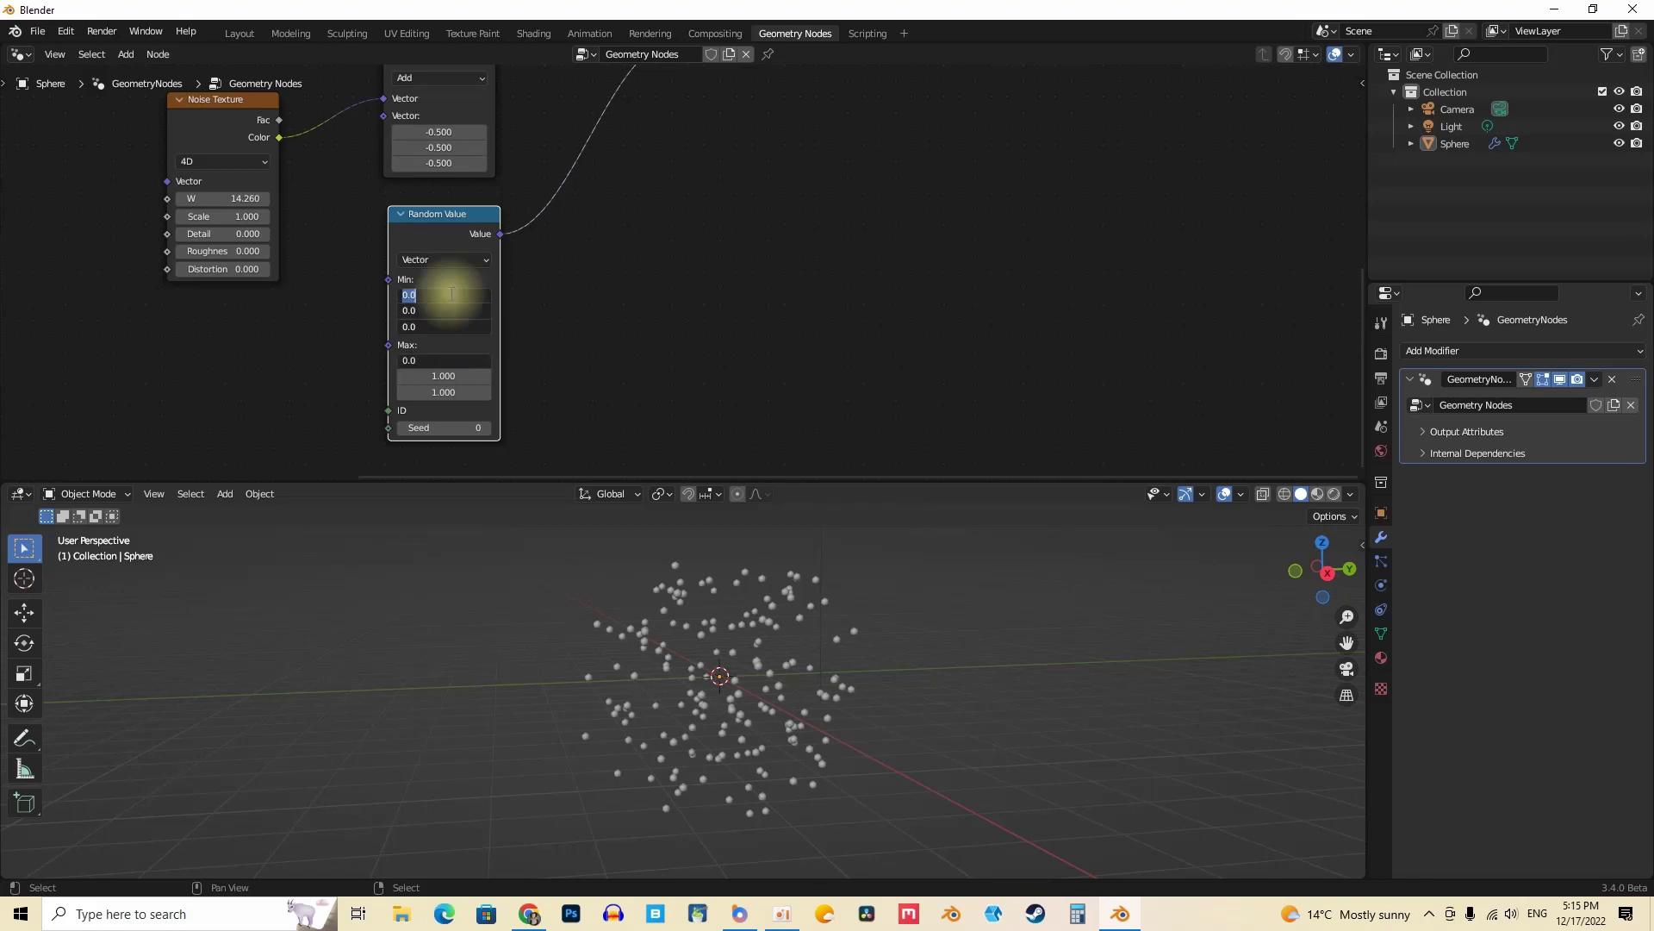
left_click(568, 294)
left_click_drag(426, 297, 426, 326)
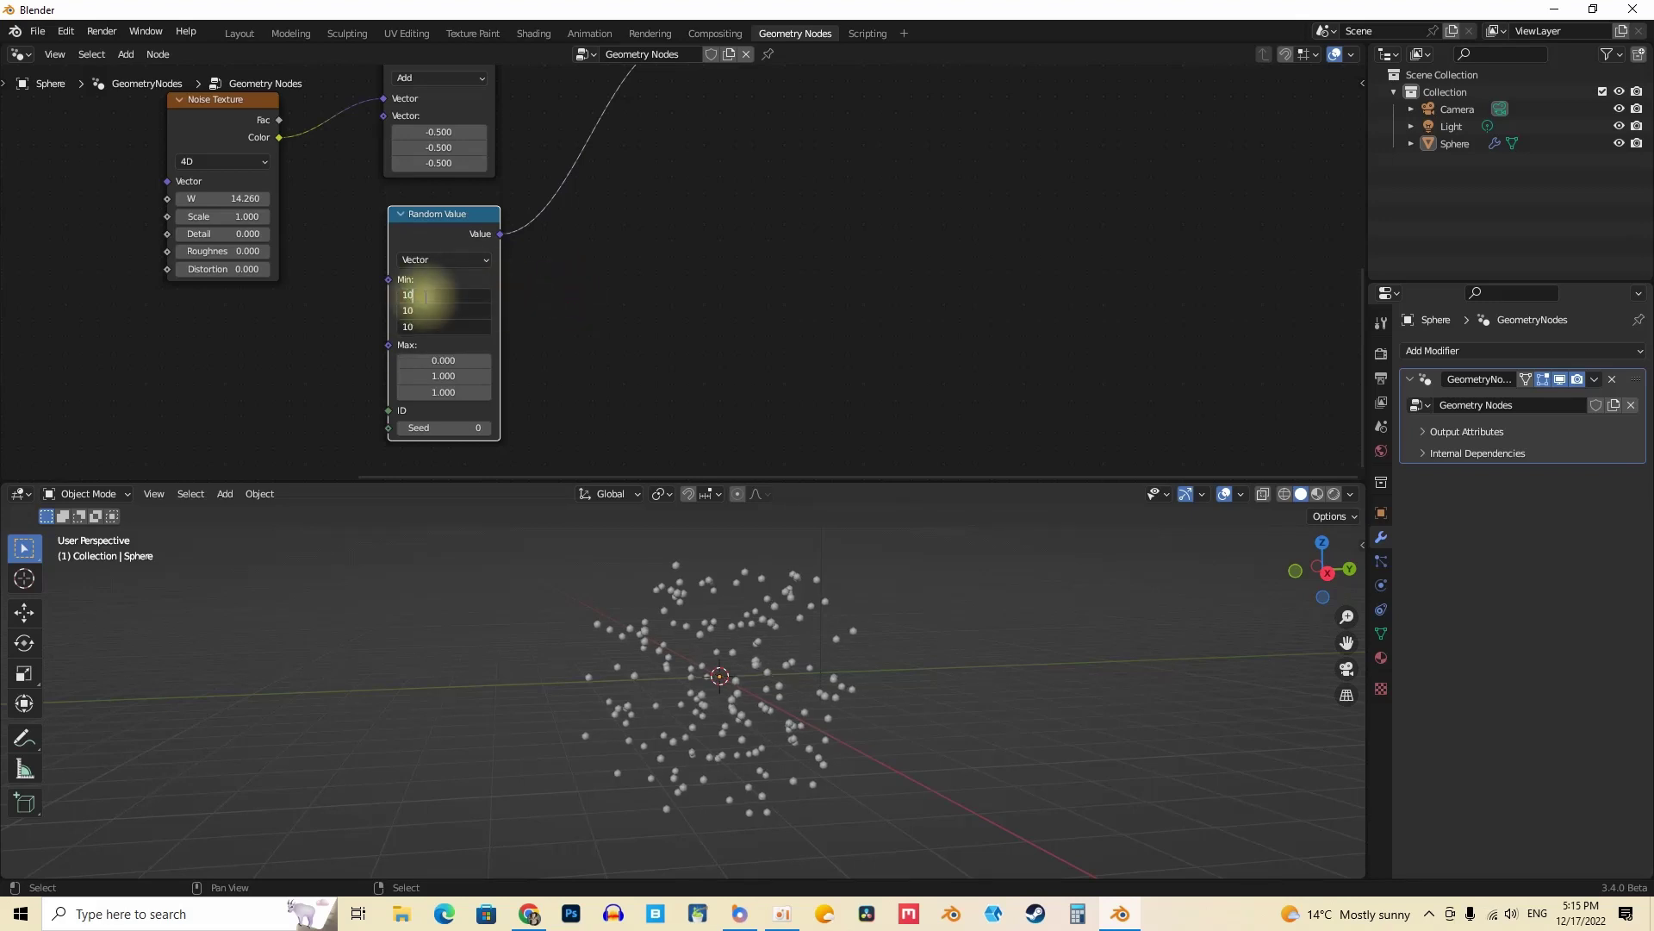
type("10")
key("Return")
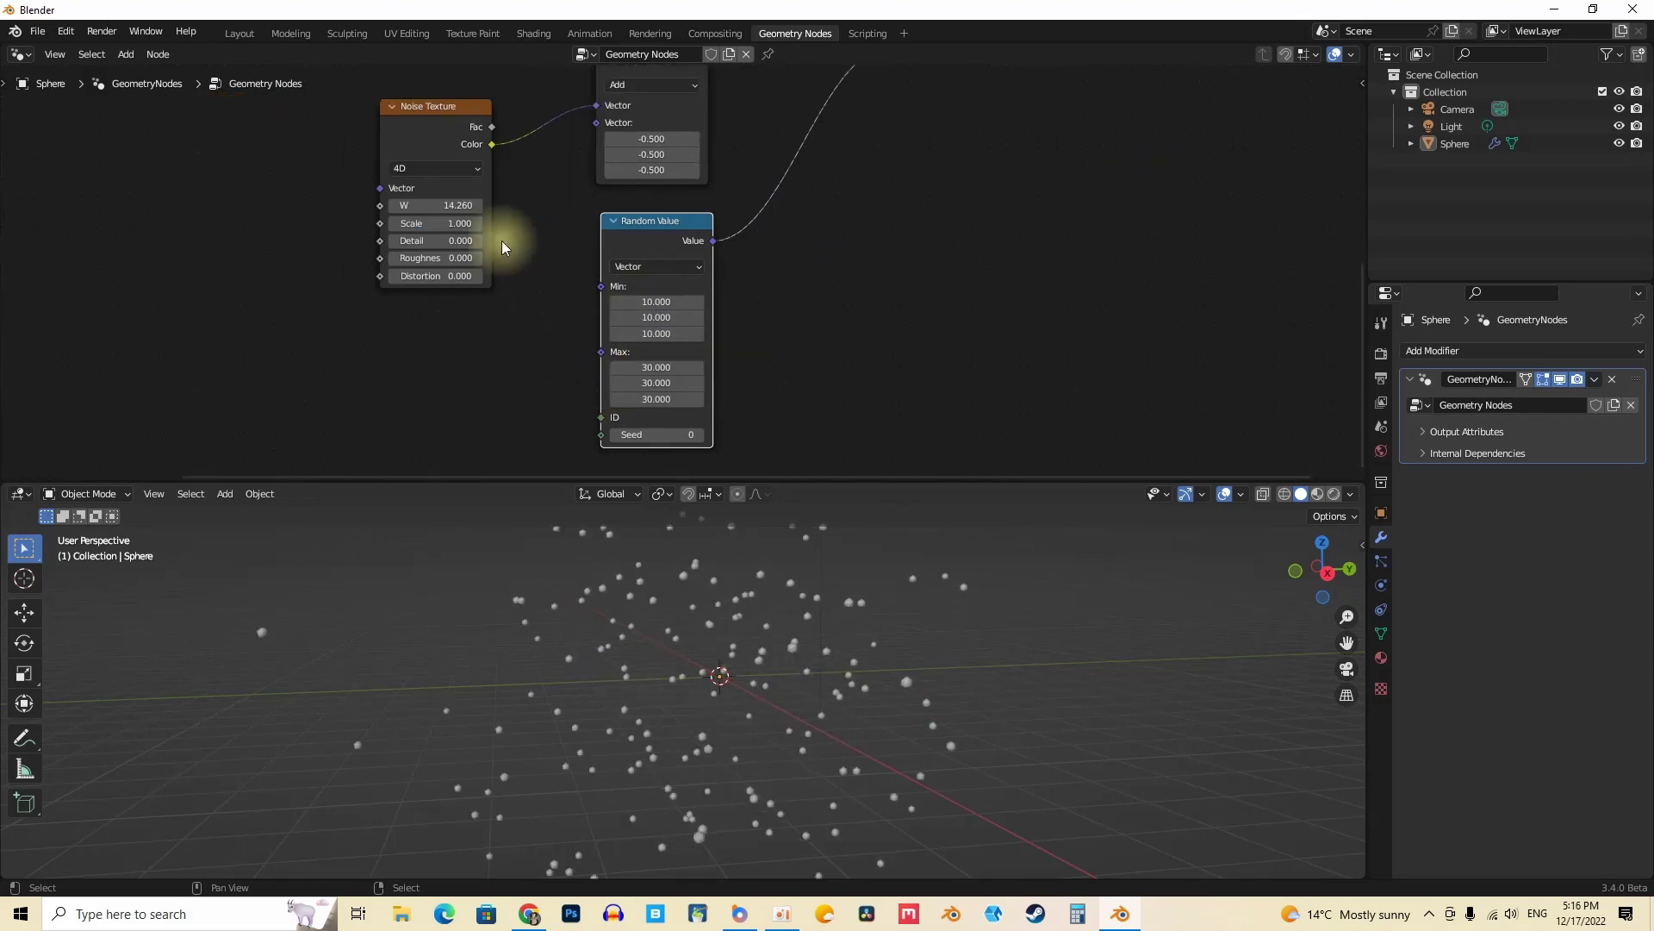
Step: Vary the Noise Texture's W to about 15.72 to shift the instances
left_click_drag(406, 205, 638, 205)
middle_click_drag(232, 182, 401, 233)
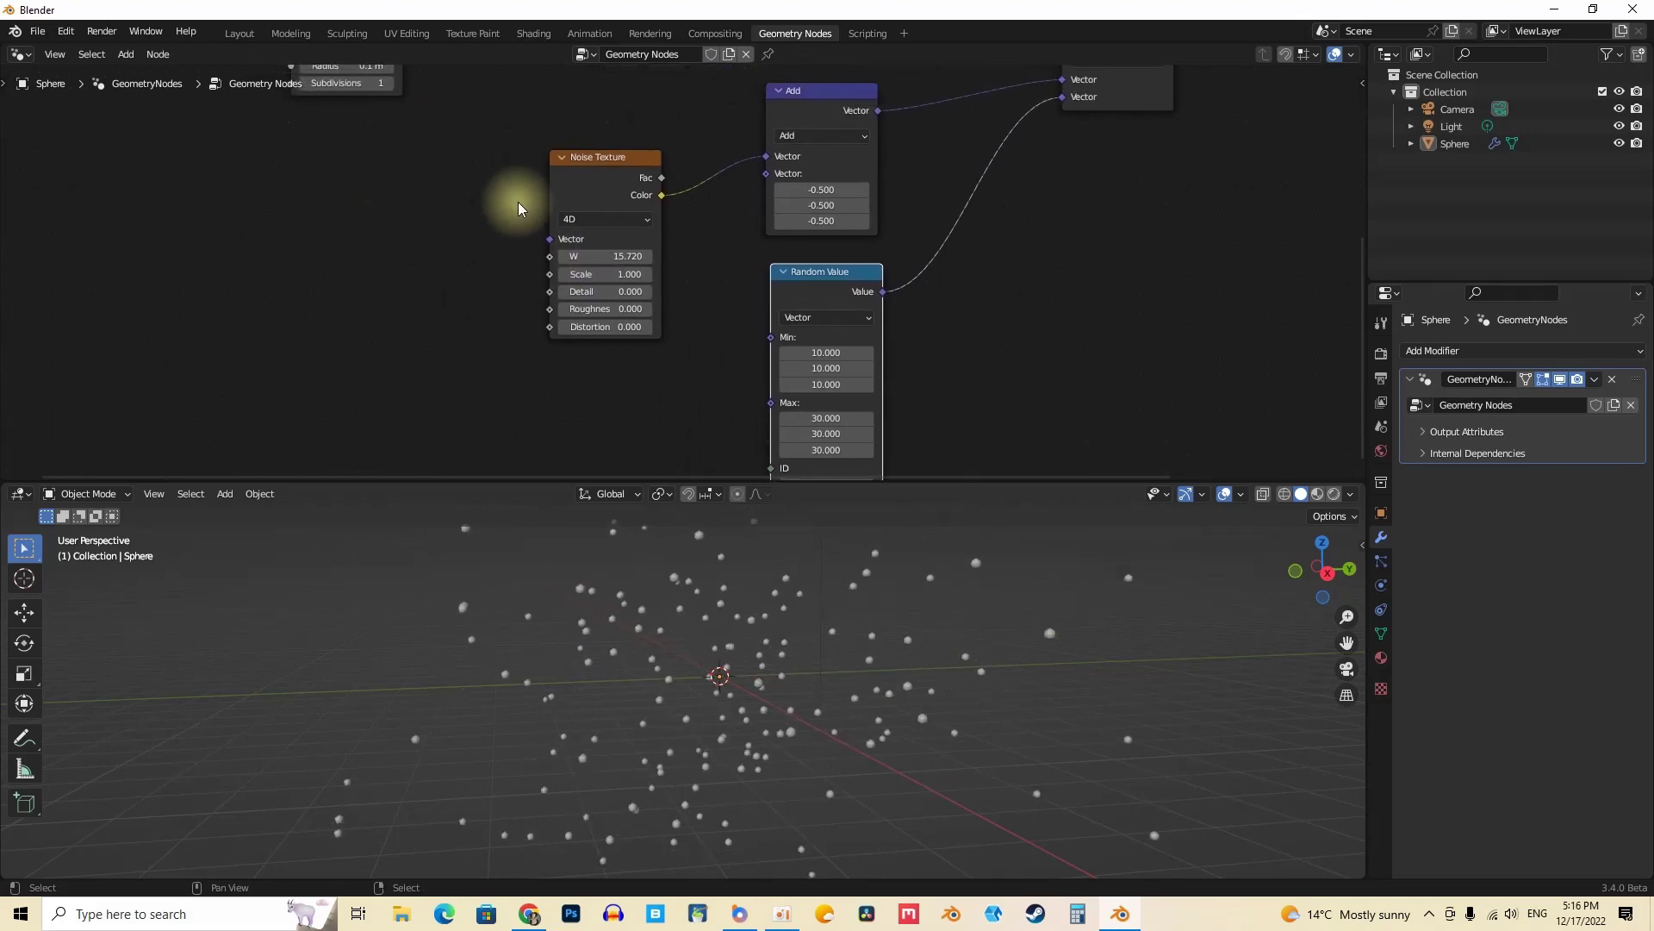
middle_click_drag(518, 207, 621, 184)
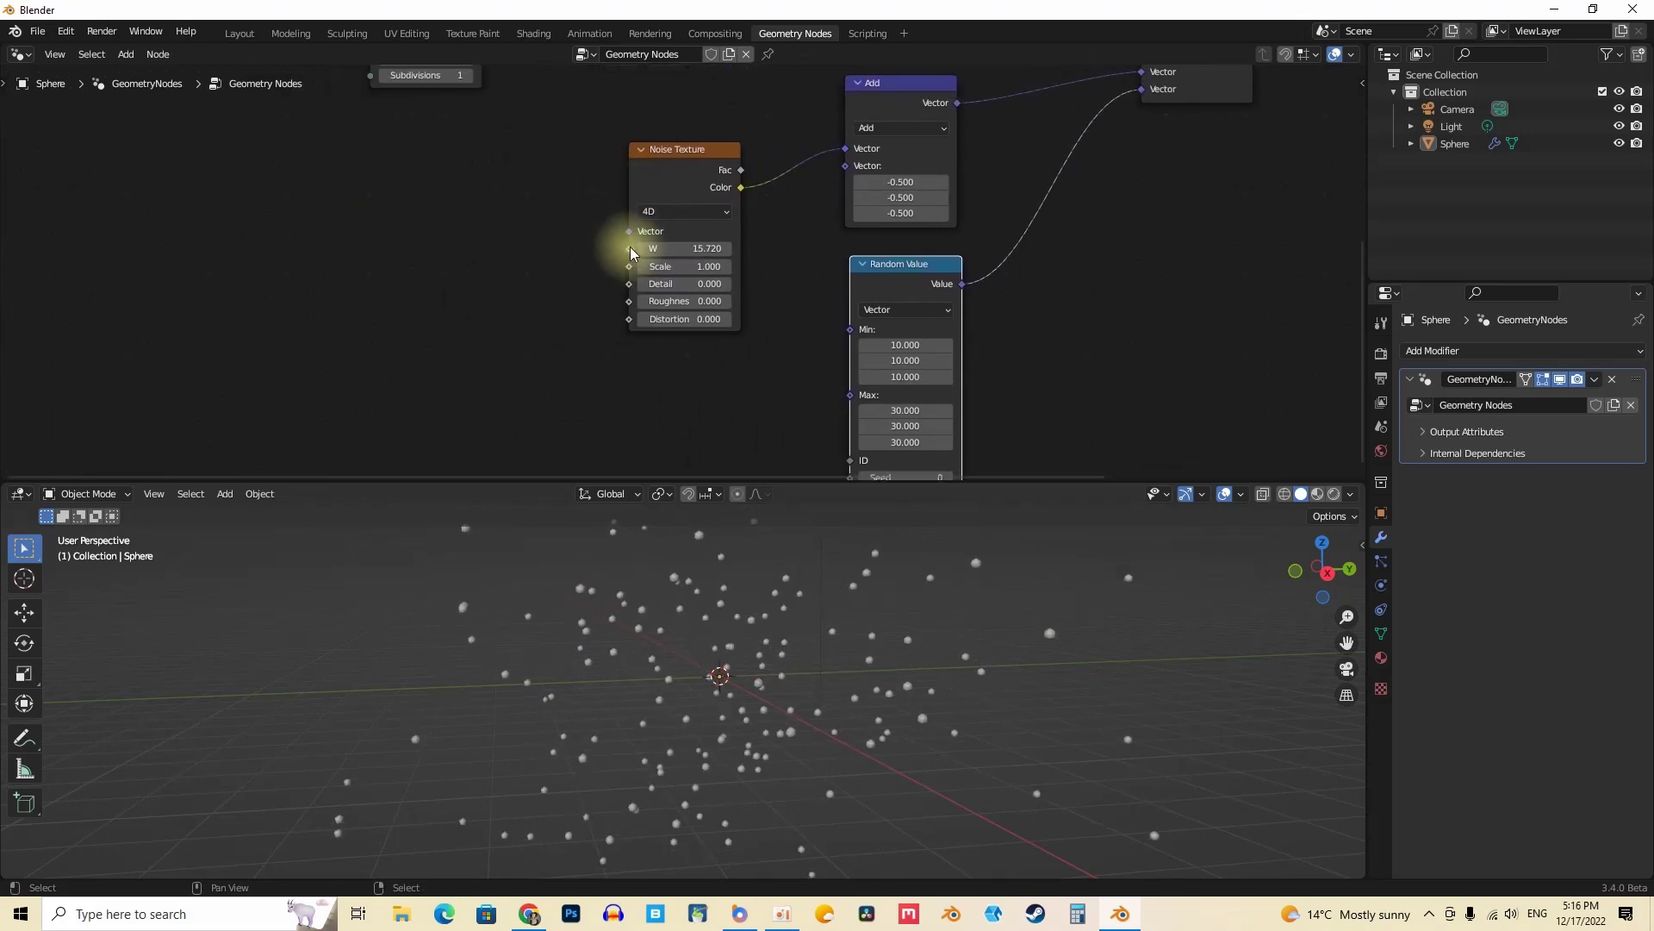
Step: Connect a Scene Time node's Frame output to the Noise Texture's W and place it well ahead of the texture node
left_click_drag(629, 248, 570, 250)
left_click_drag(458, 255, 458, 255)
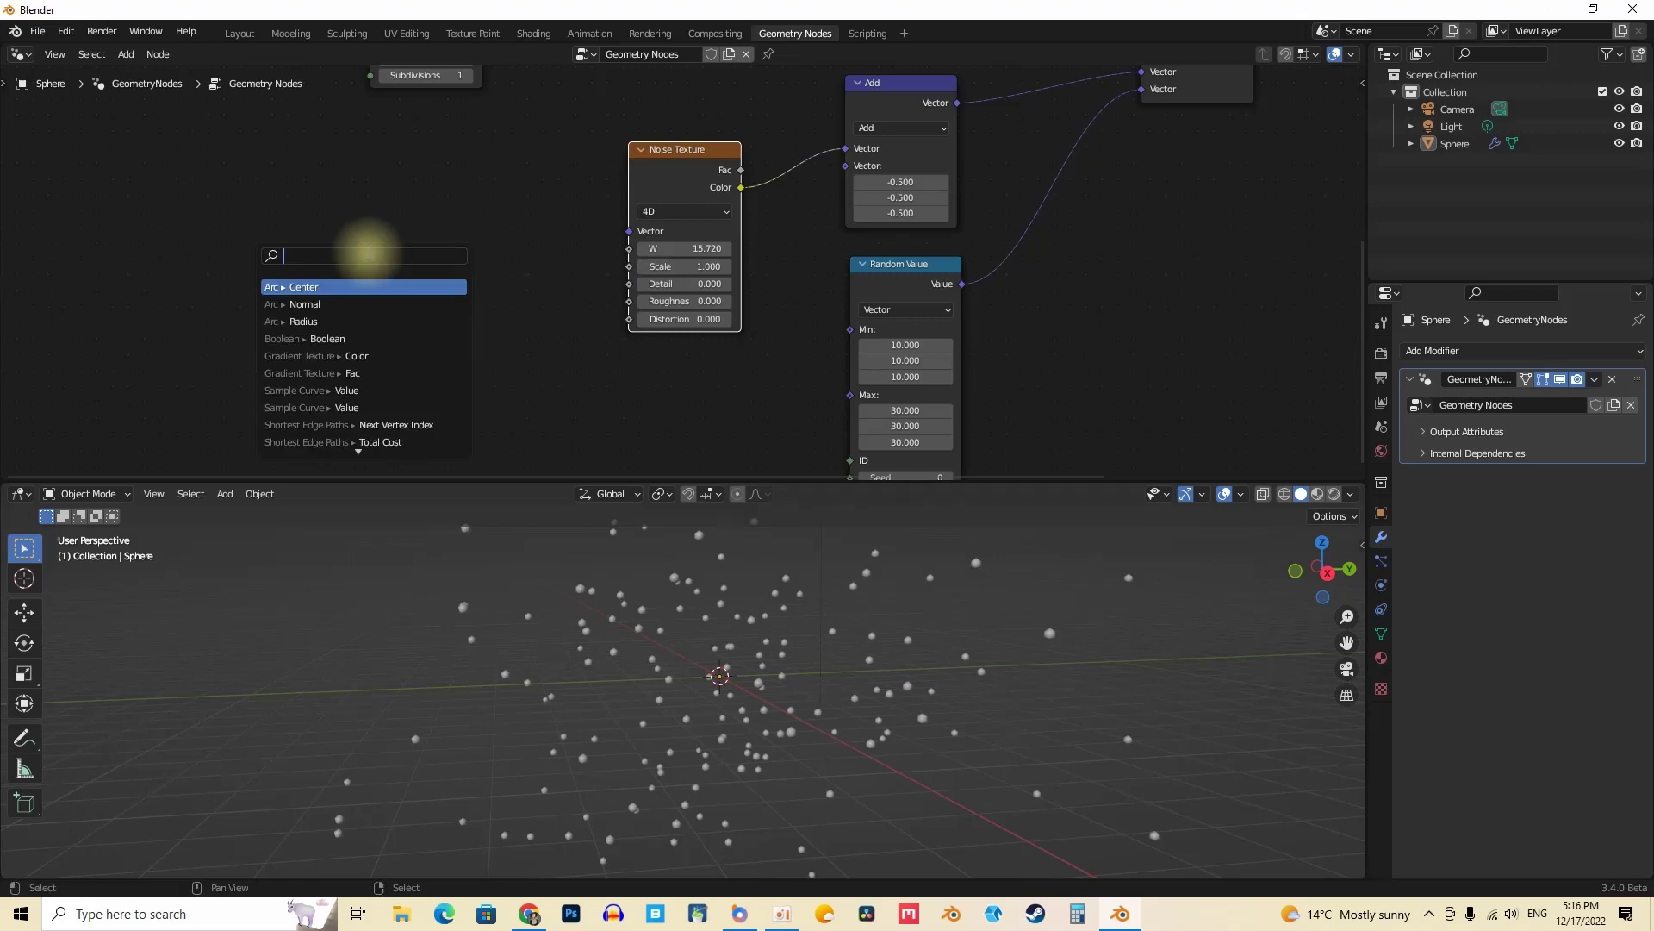
type("time")
left_click(346, 302)
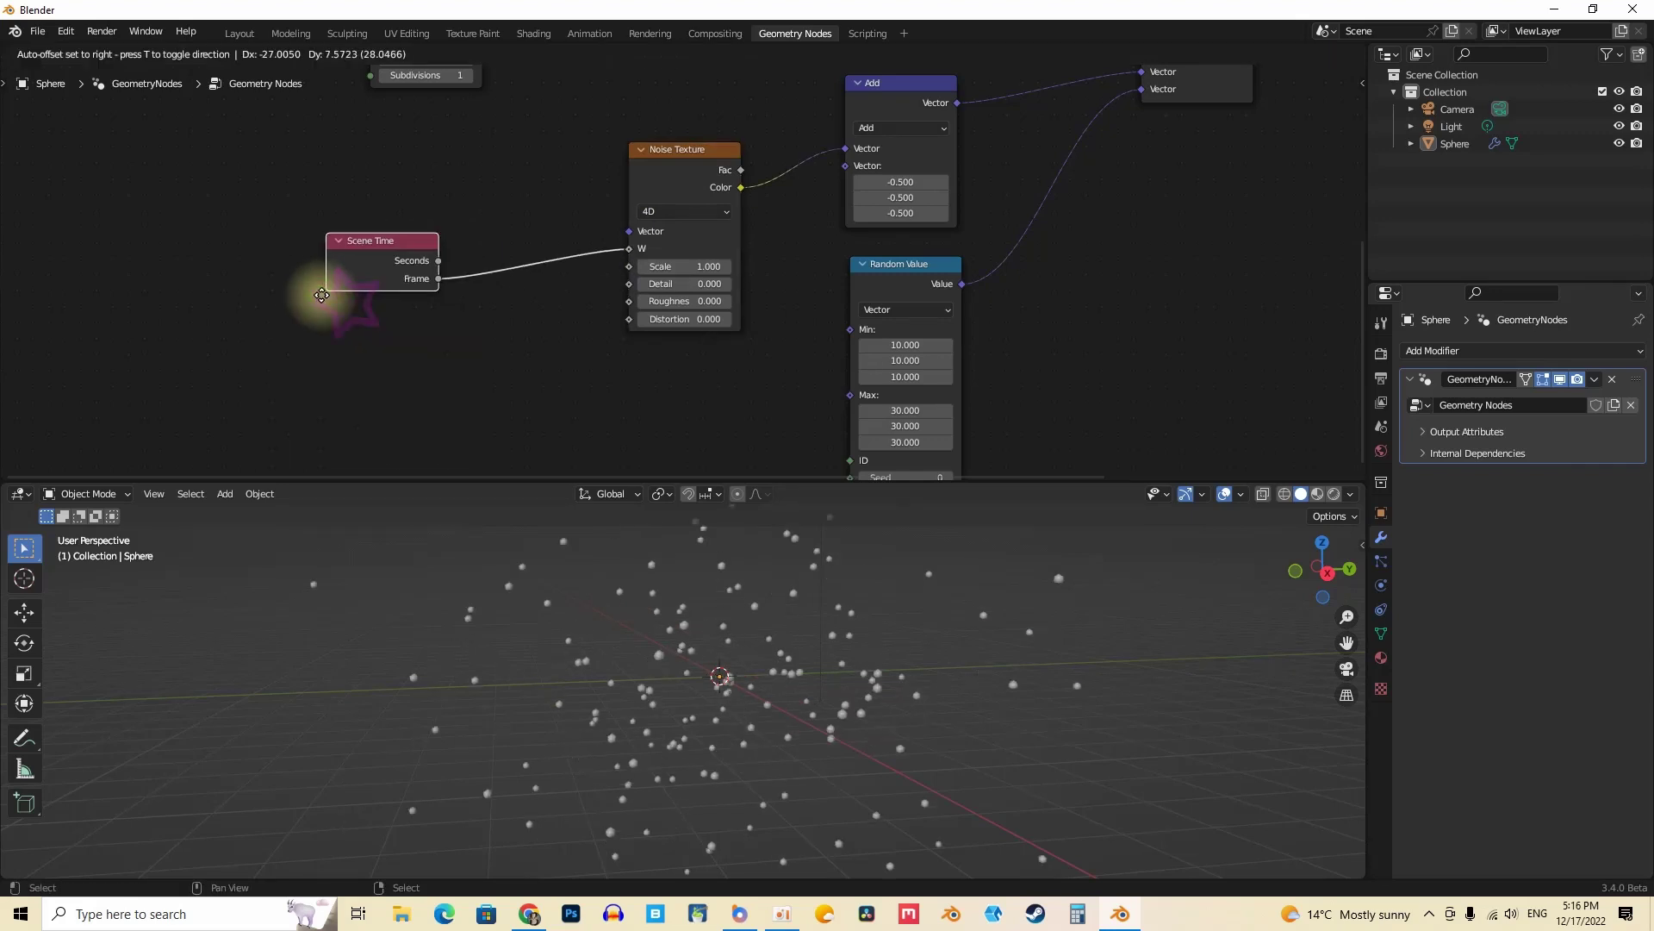
left_click(268, 281)
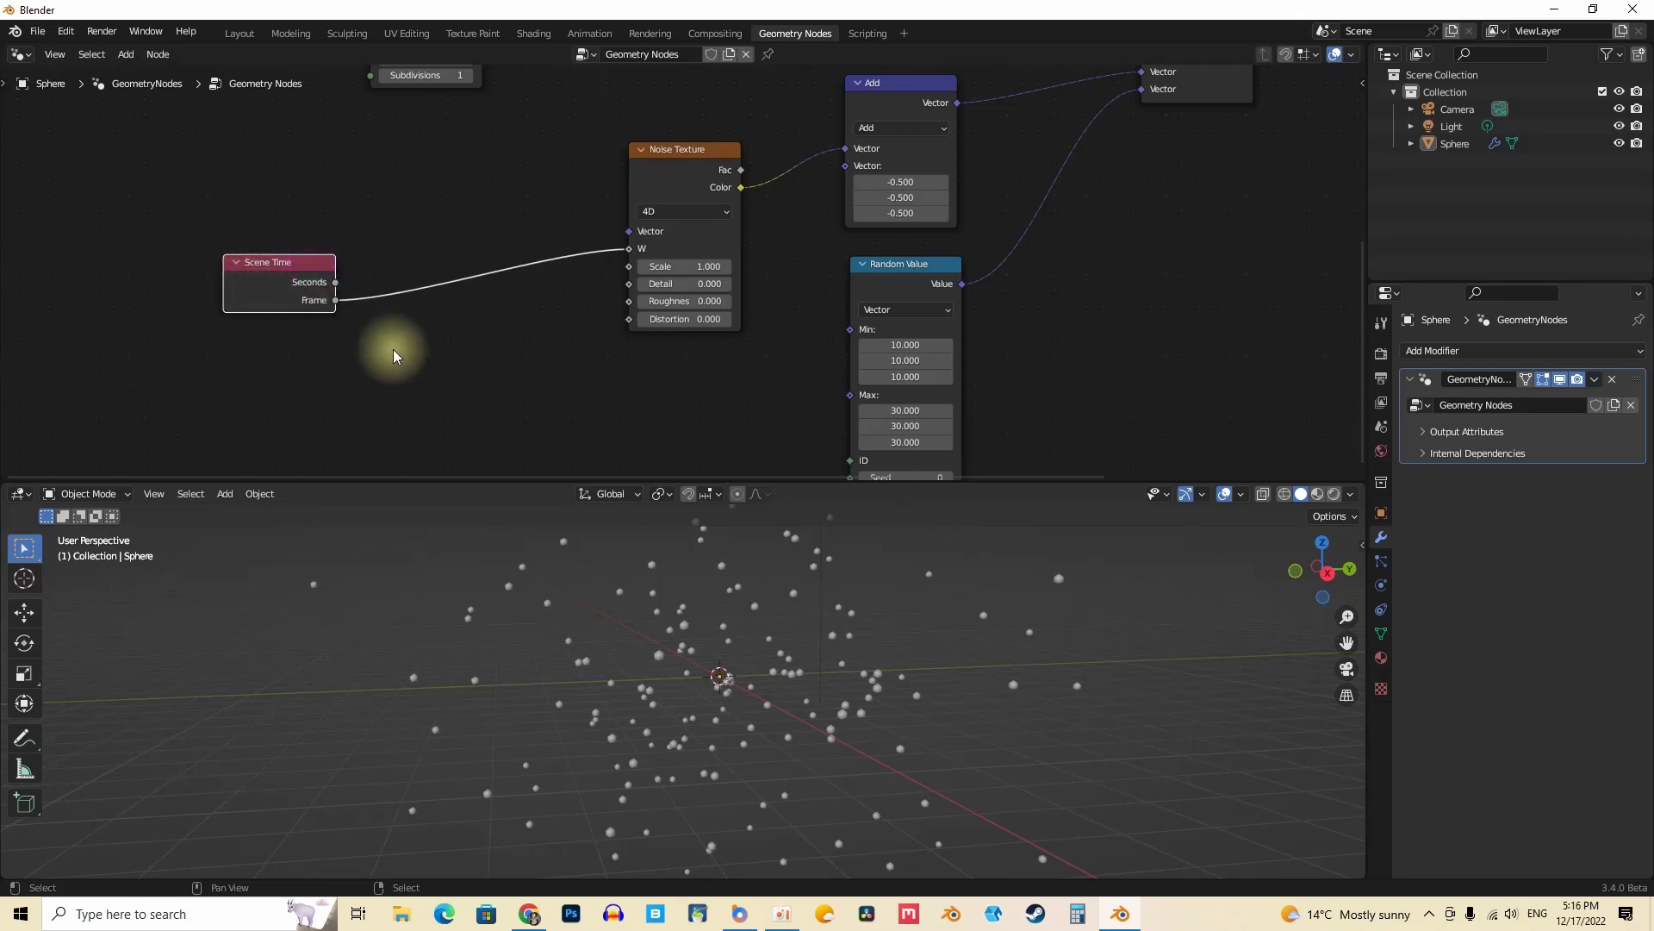
left_click_drag(298, 283, 209, 283)
Step: Insert a Multiply math node between the Scene Time's Frame output and the Noise Texture's W input
key("shift+a")
key("Escape")
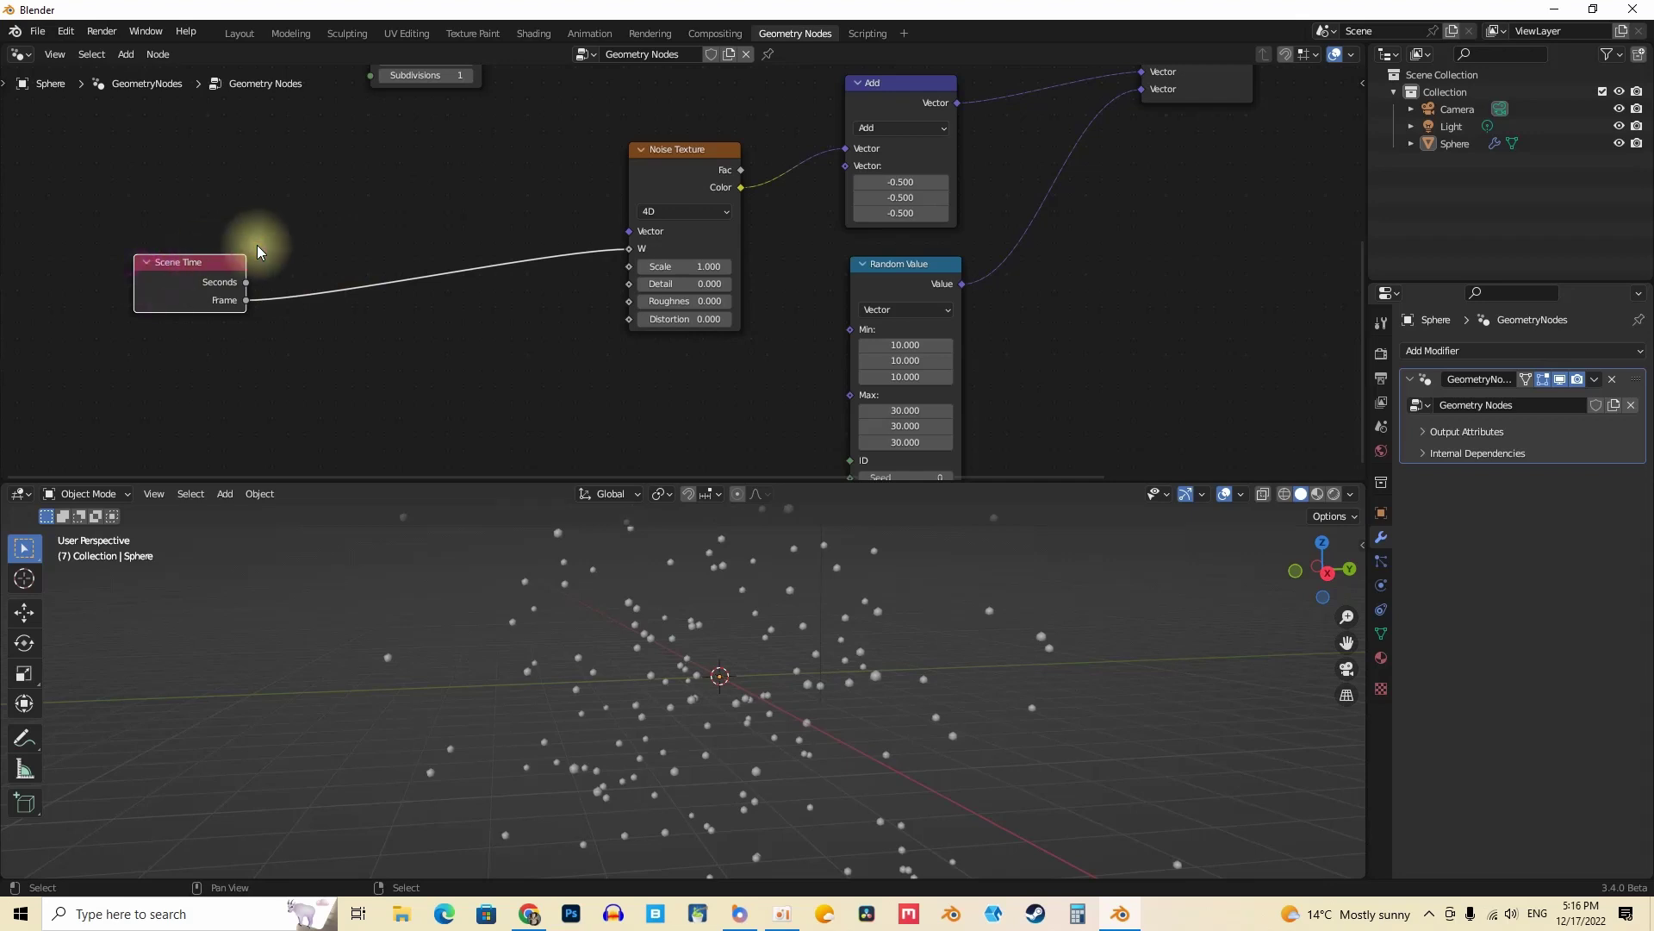
left_click(181, 265)
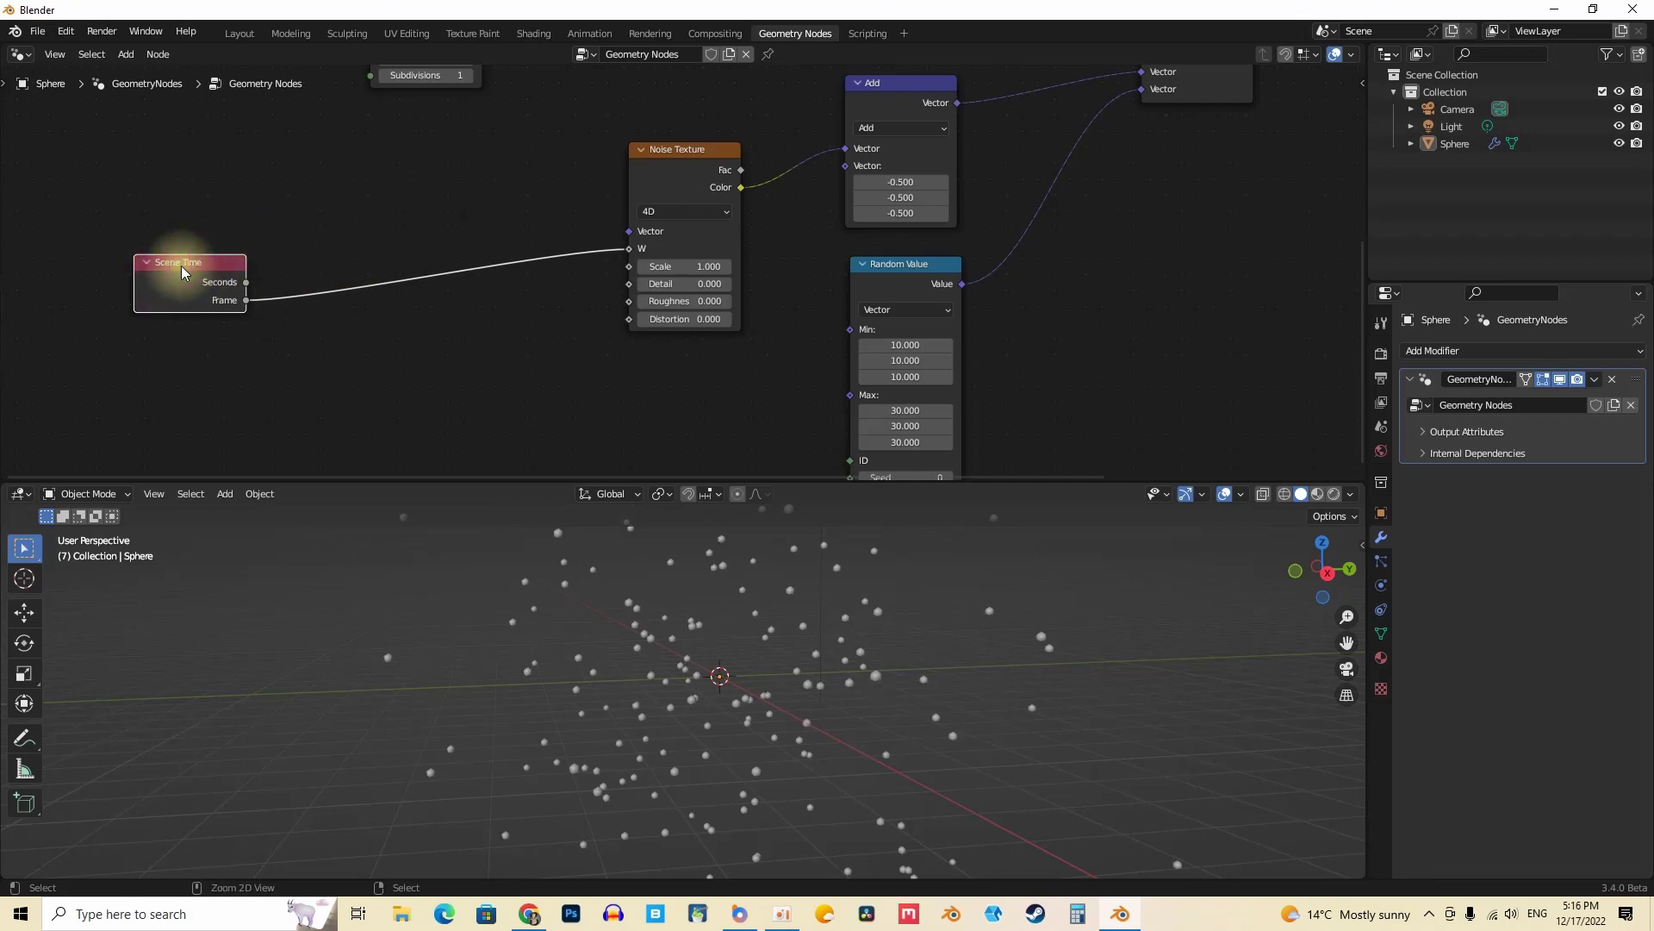
key("ctrl+KP_Multiply")
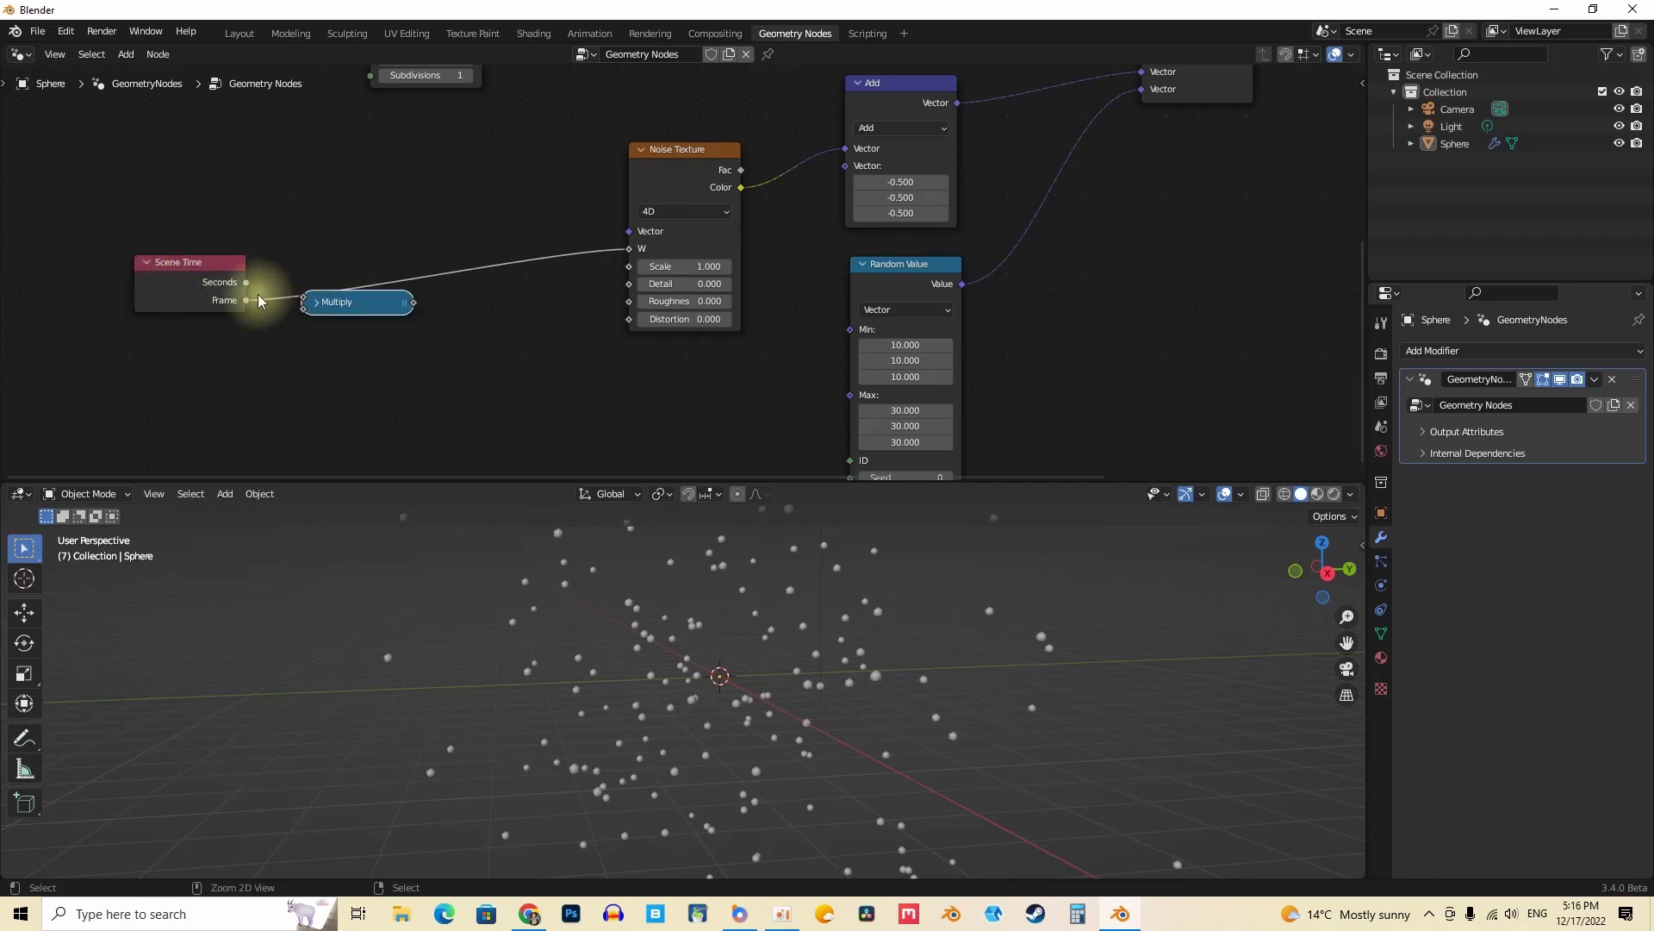
left_click_drag(341, 302, 371, 319)
left_click_drag(246, 300, 323, 306)
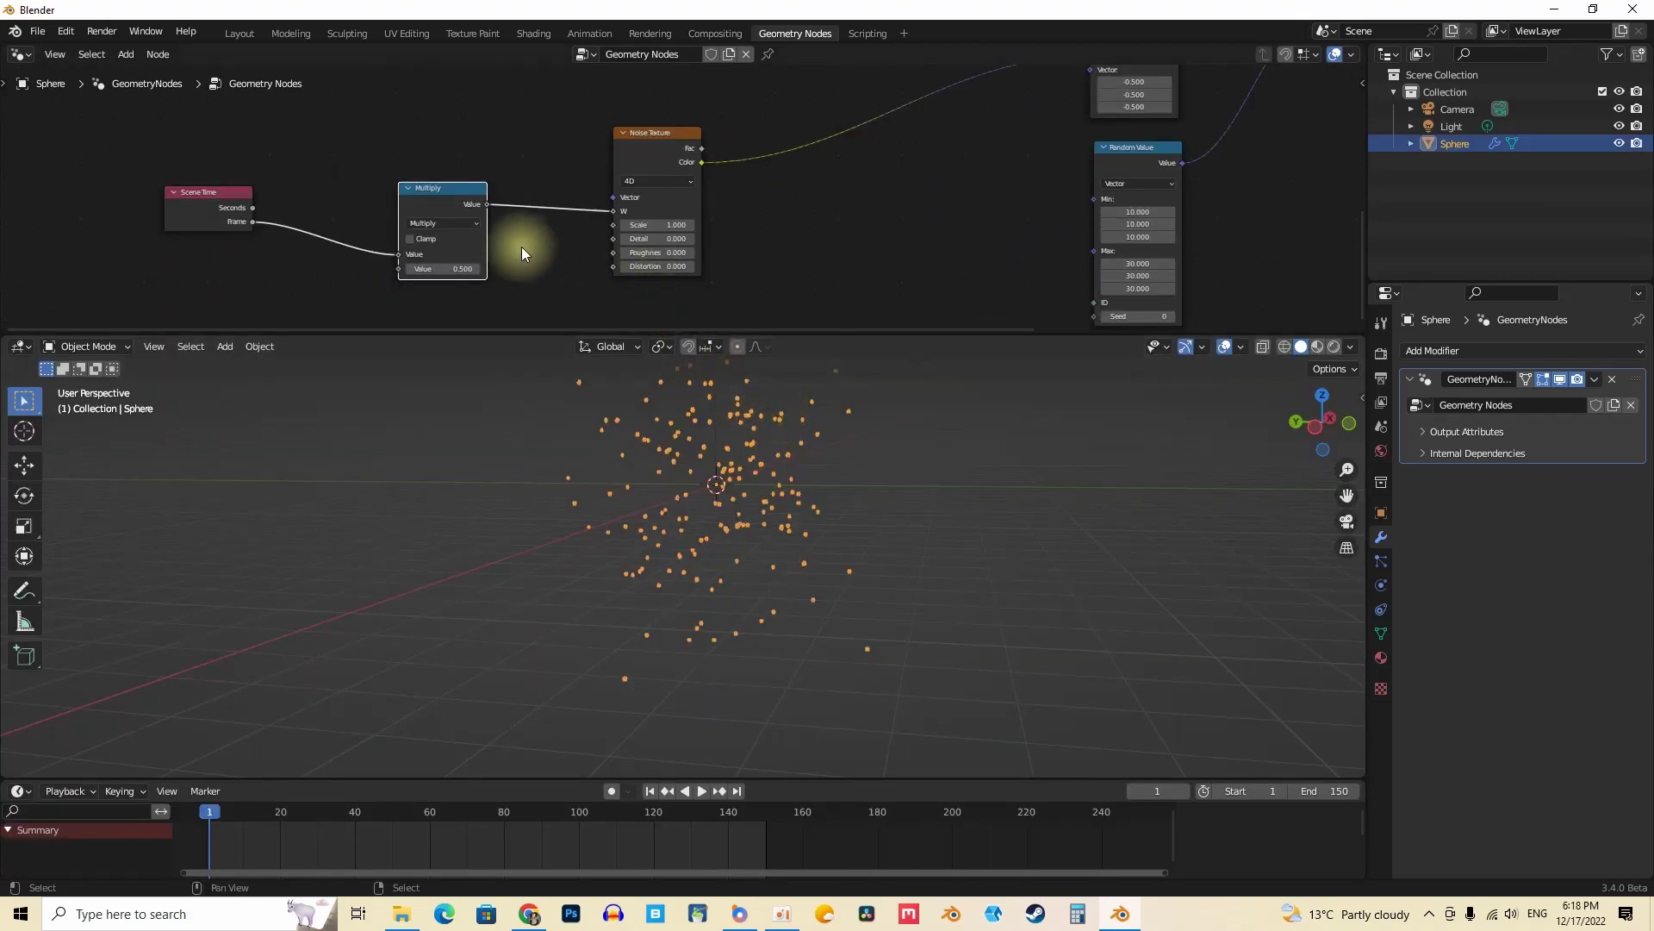
Step: Set the math node's second value to 50 and change its operation to Divide
scroll(438, 204, "up", 2)
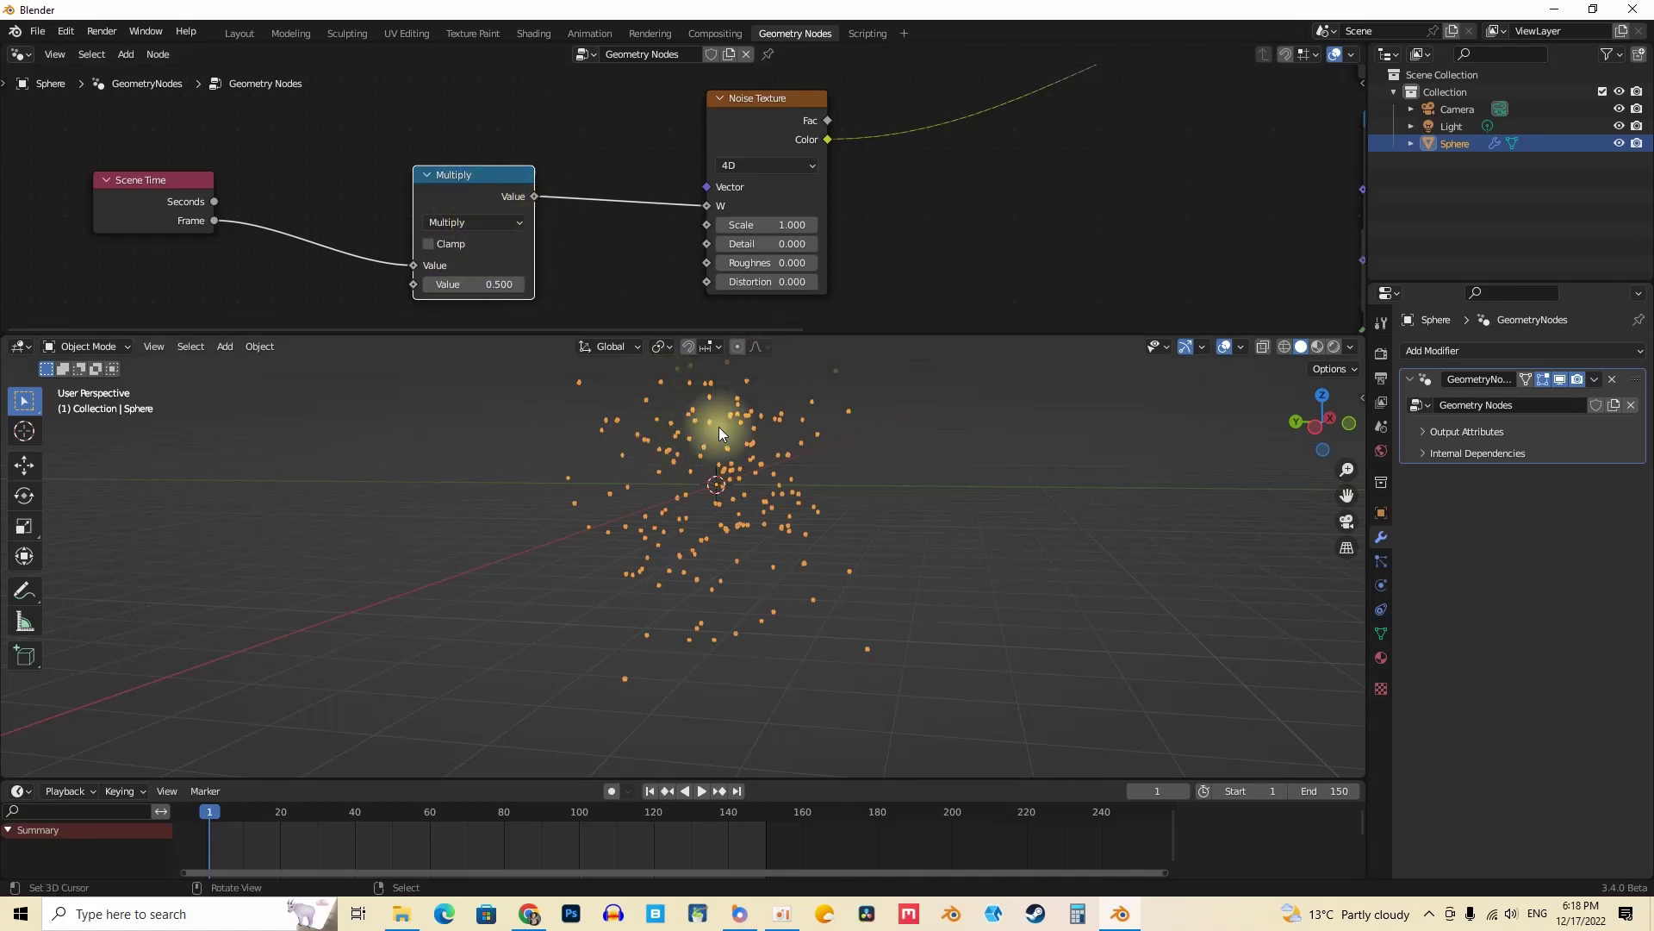
middle_click_drag(566, 307, 546, 258)
left_click(437, 155)
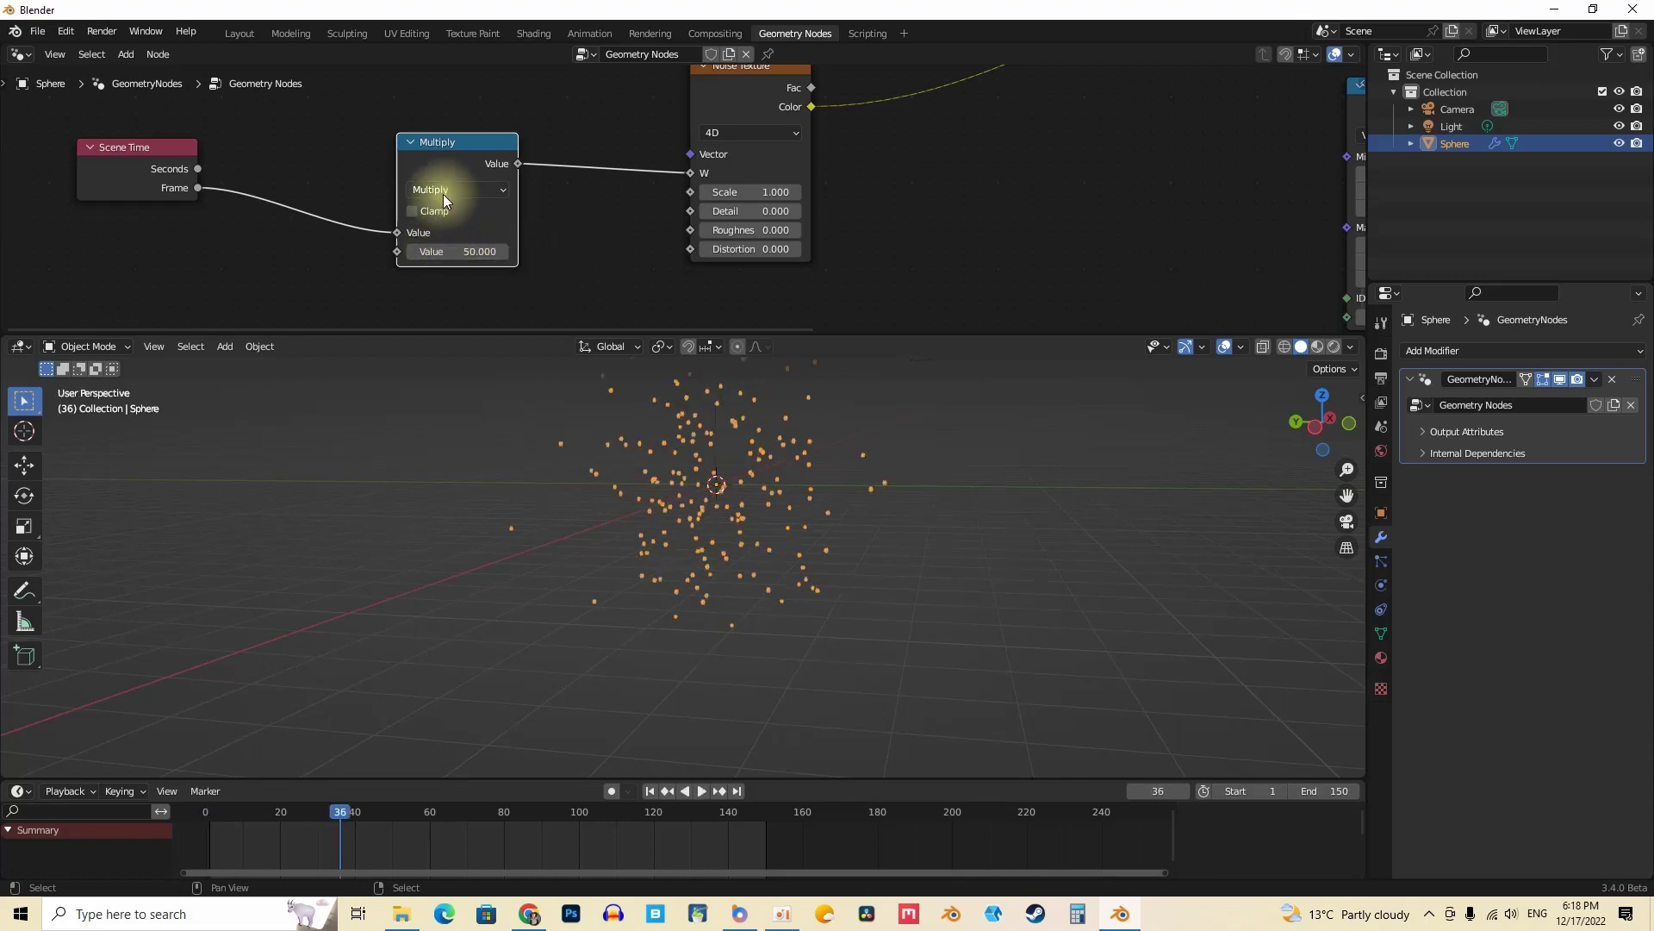
left_click(443, 194)
left_click(432, 295)
Step: Play the animation briefly and view the moving instances from another angle
key("space")
middle_click_drag(619, 478, 596, 481)
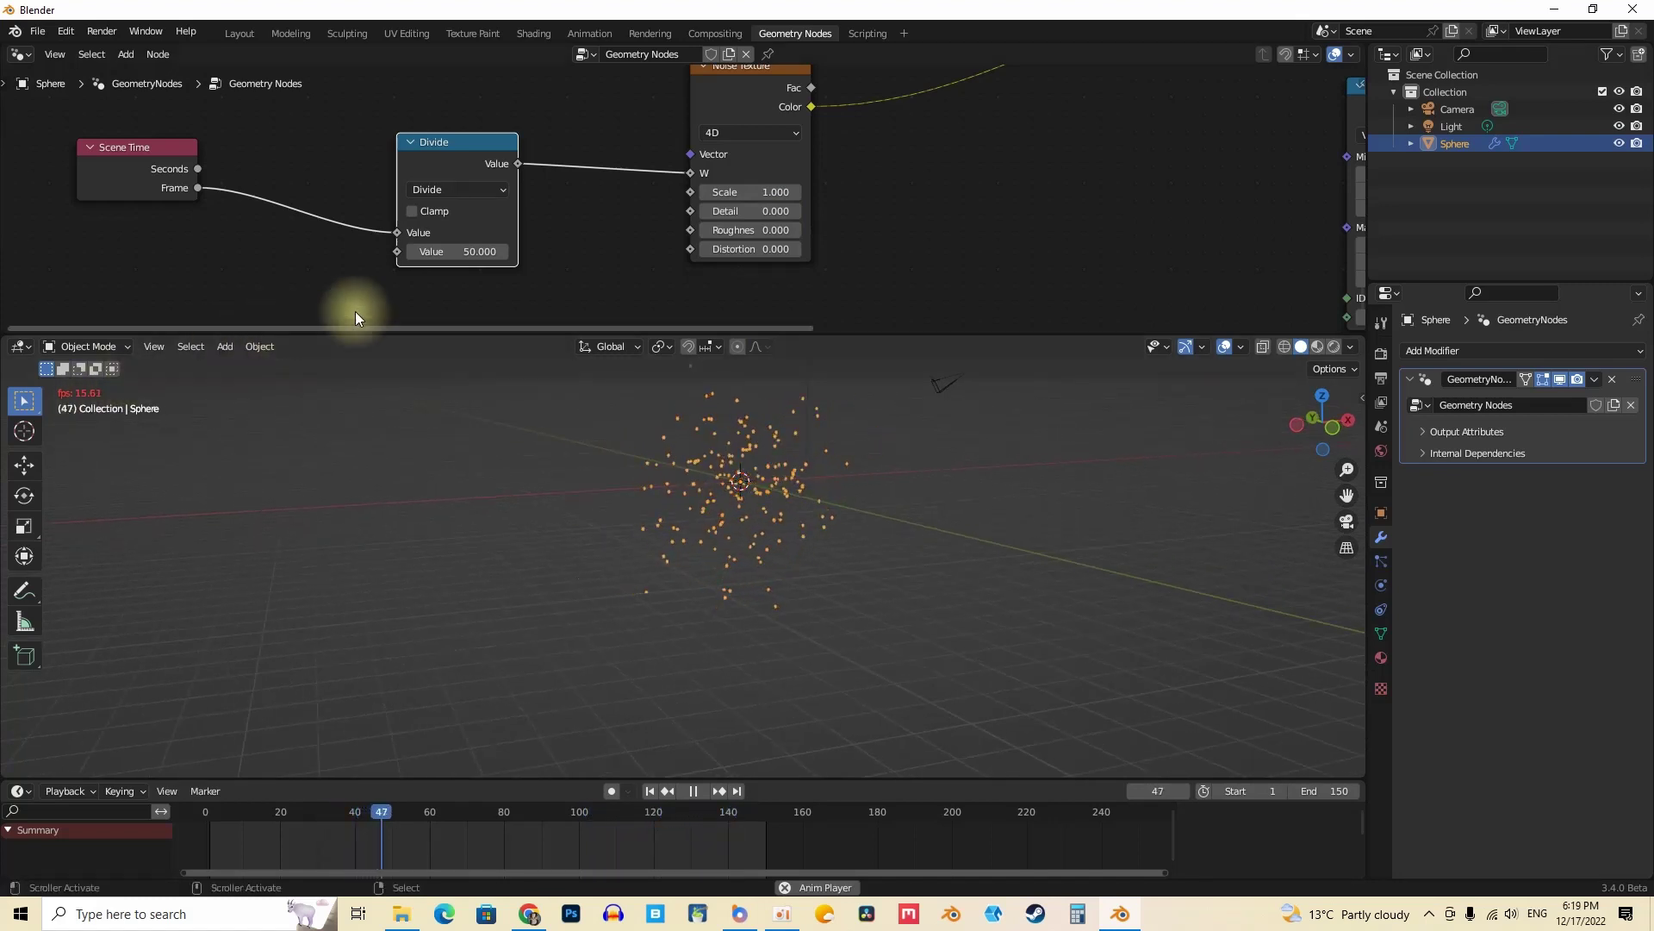
key("space")
Step: Set the Divide node's value to 100 and preview the animation
left_click(475, 251)
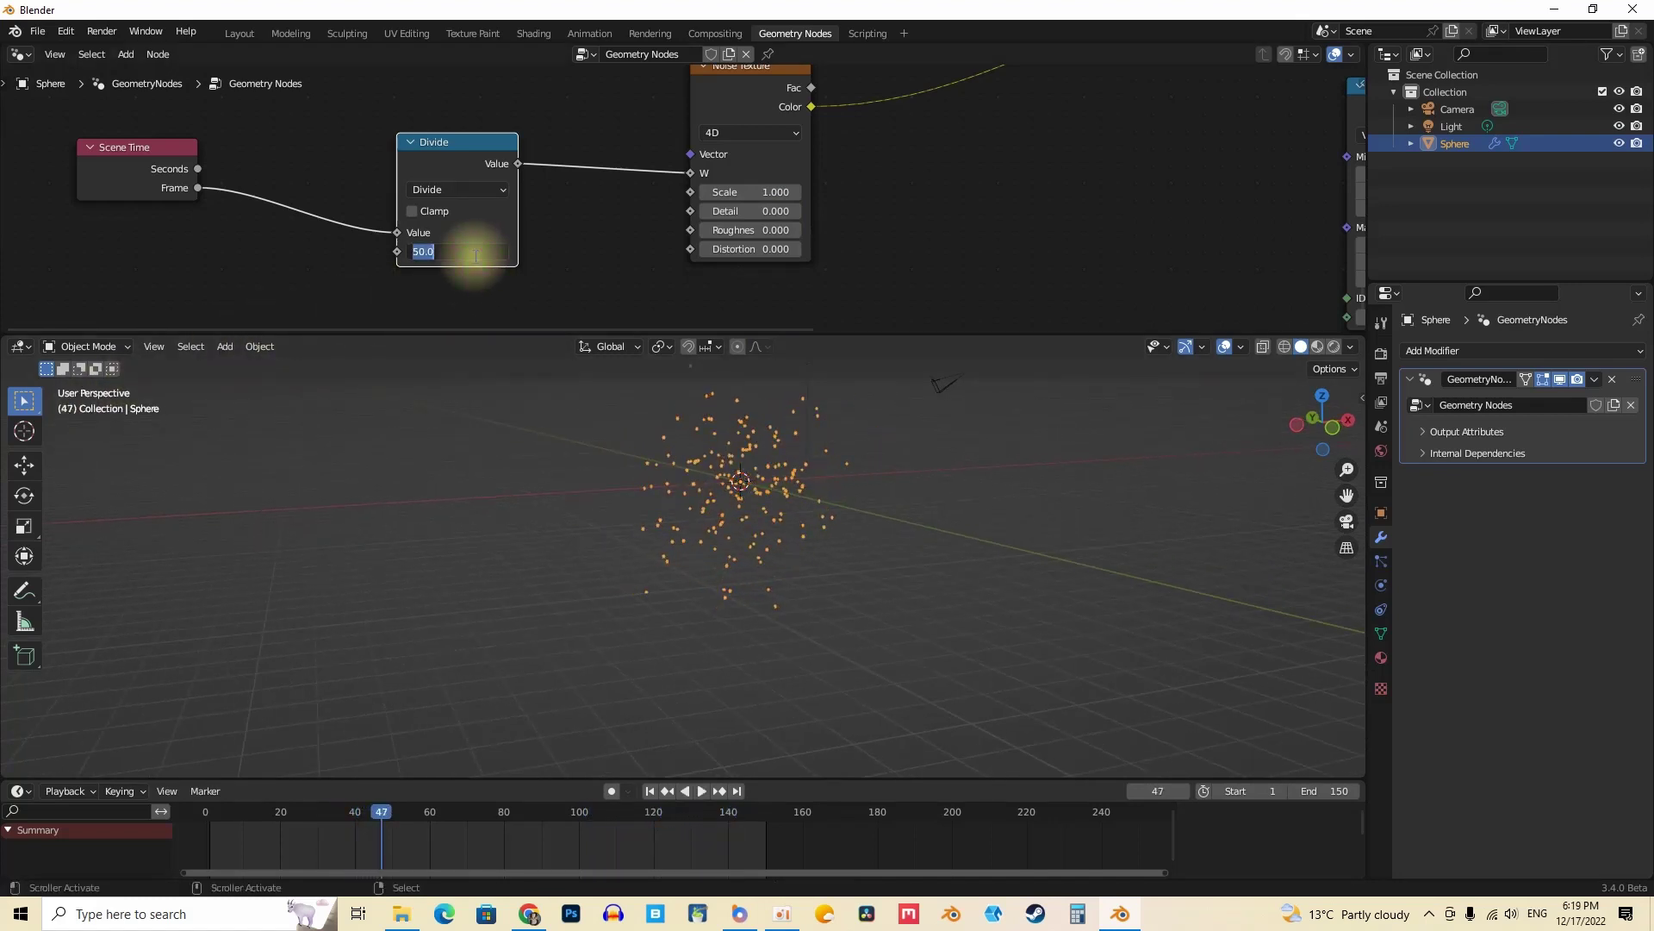
key("Return")
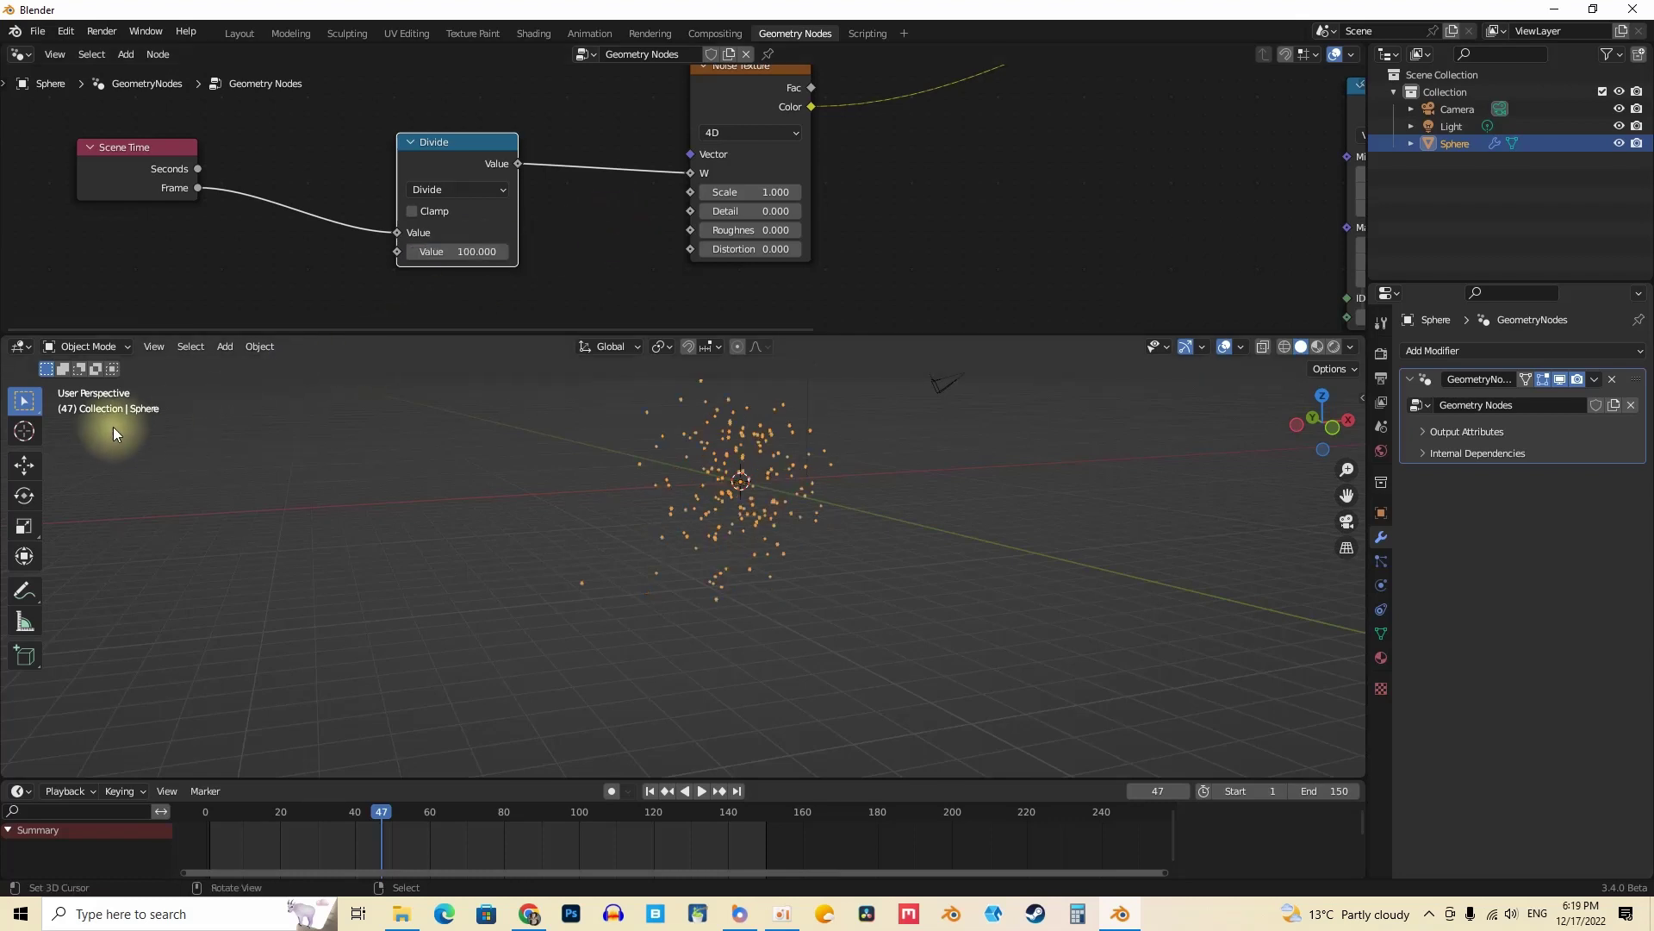
key("space")
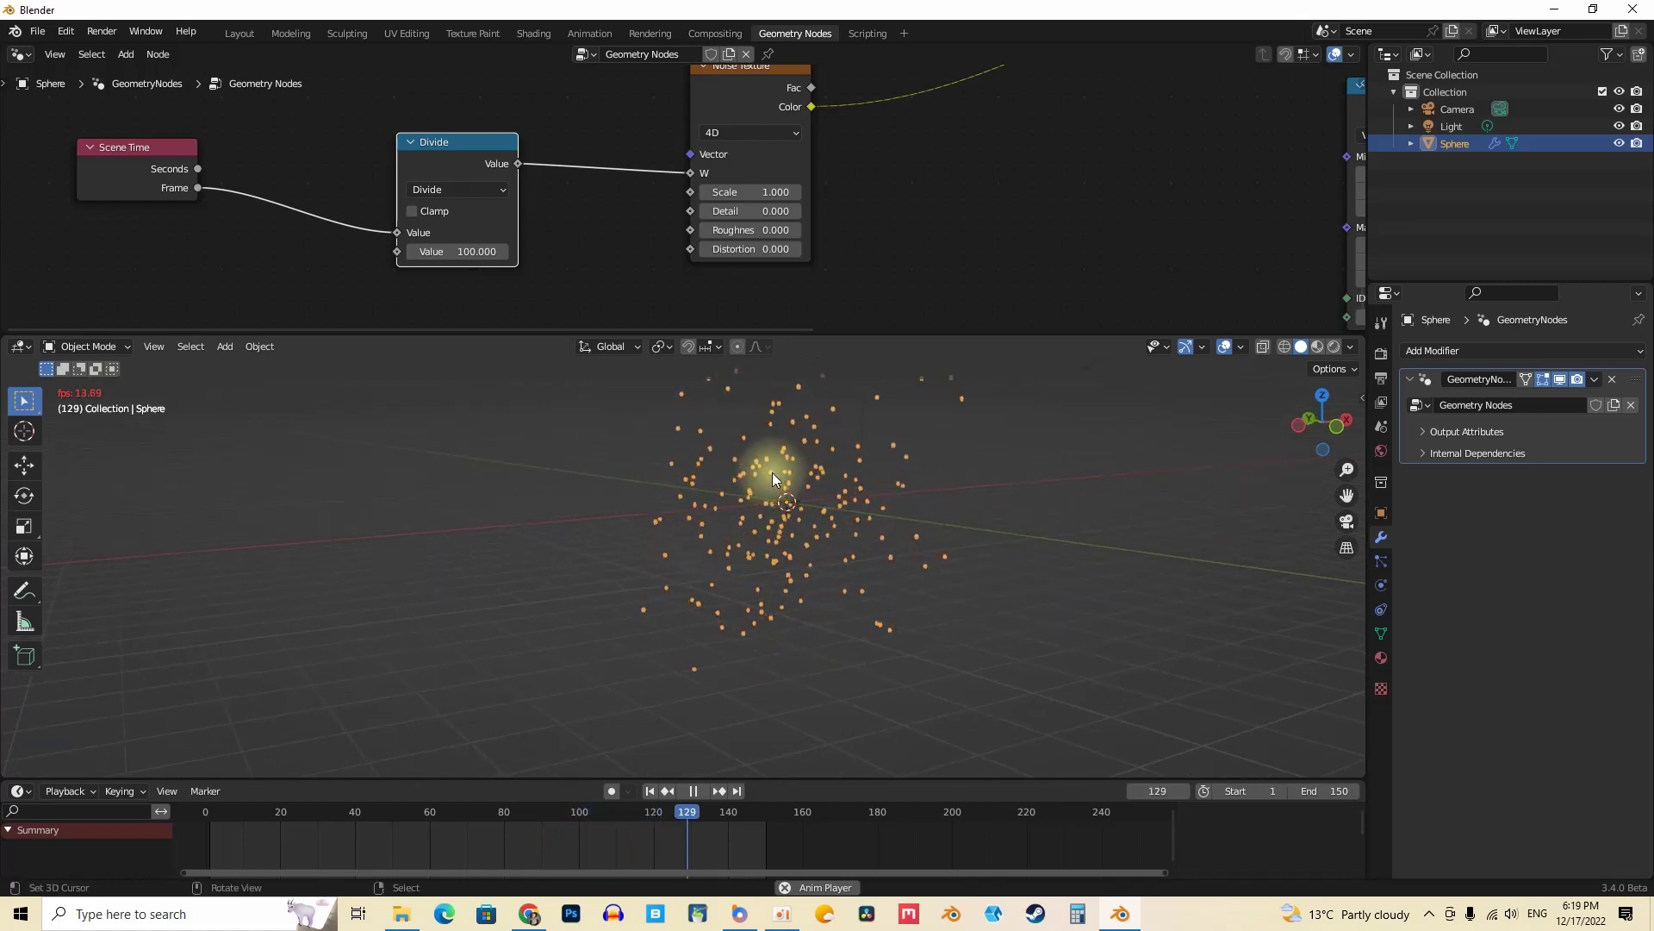
key("space")
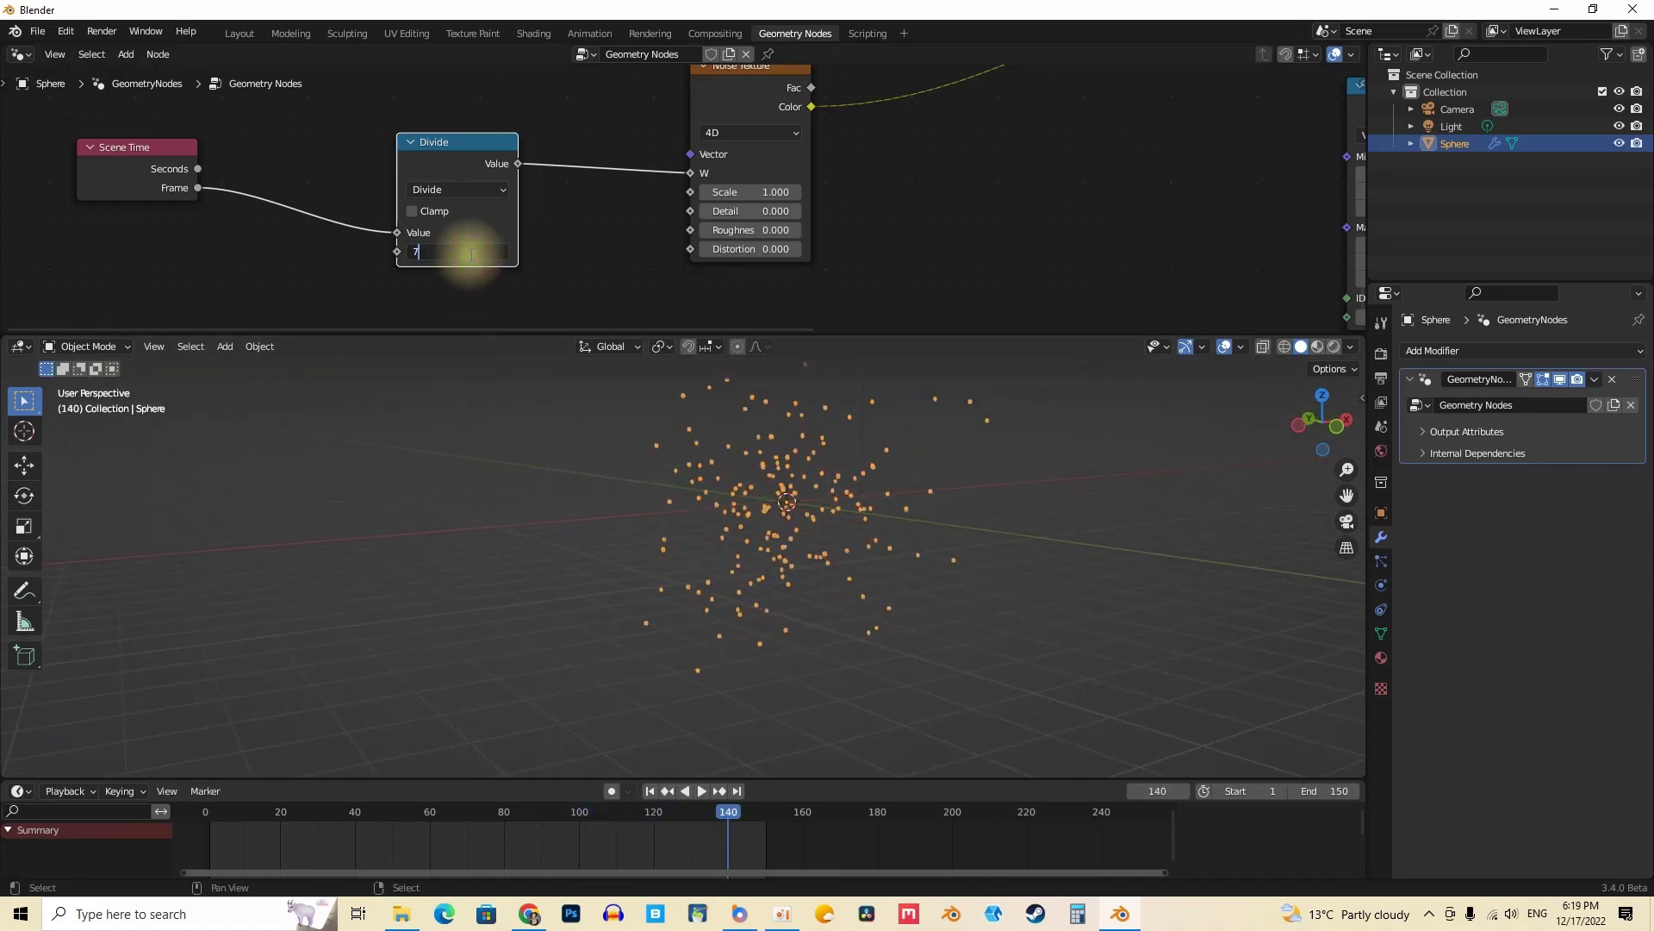
Step: Set the Divide node's value to 75 and preview the animation from the first frame
key("Return")
key("shift+Left")
key("space")
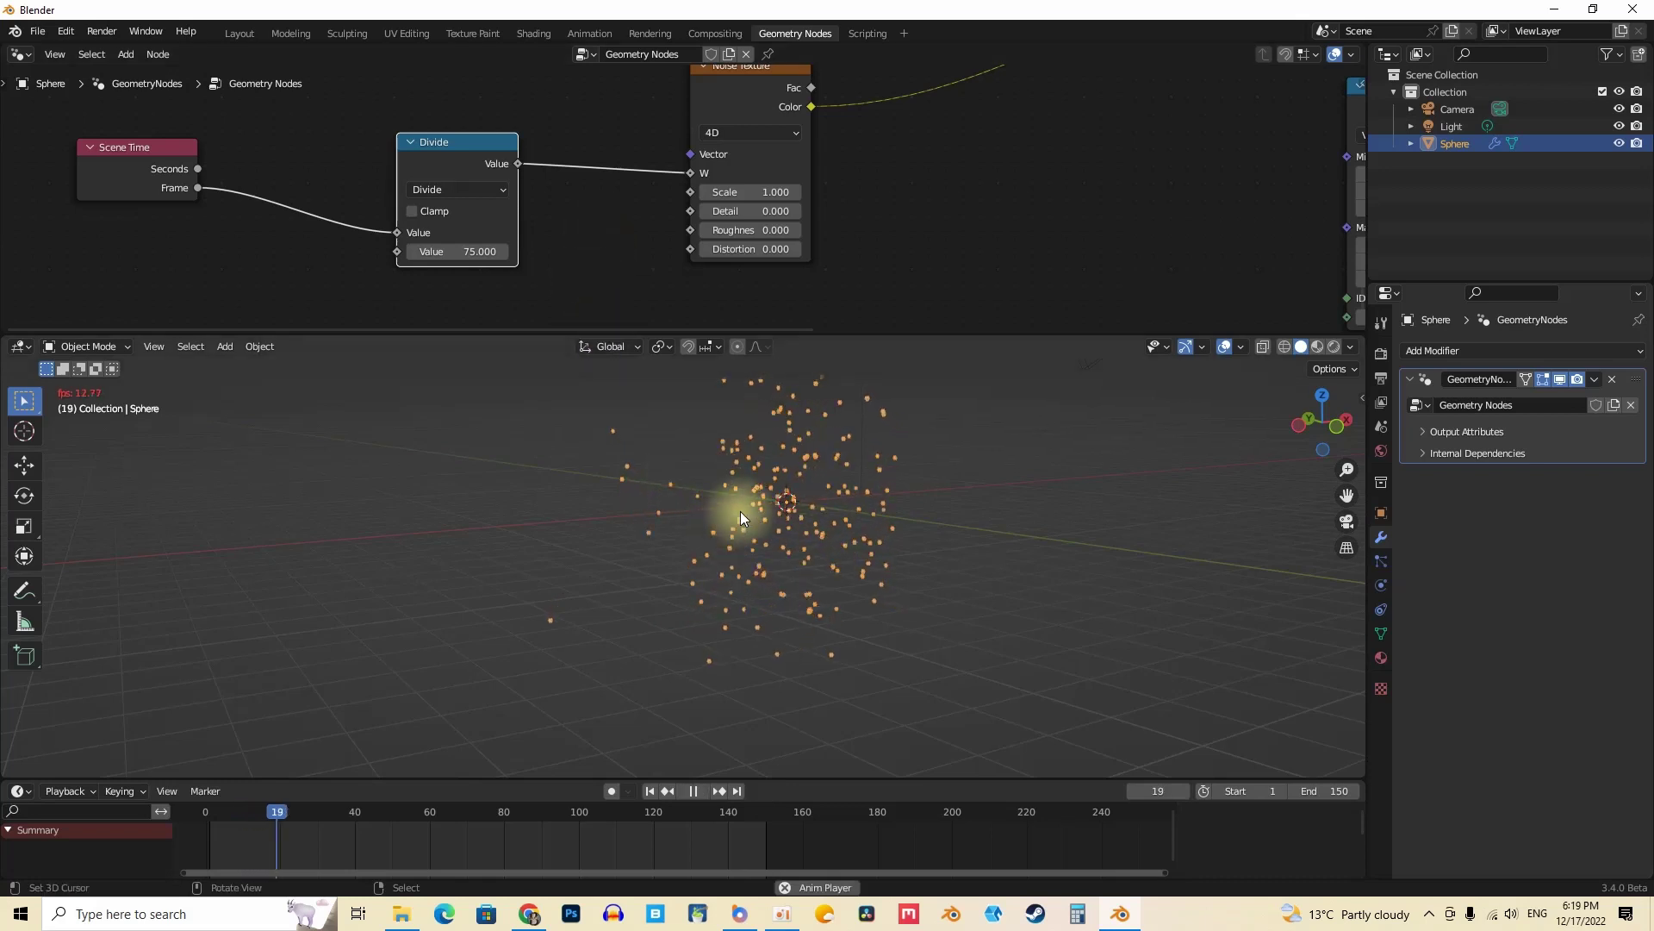
middle_click_drag(790, 507, 761, 511)
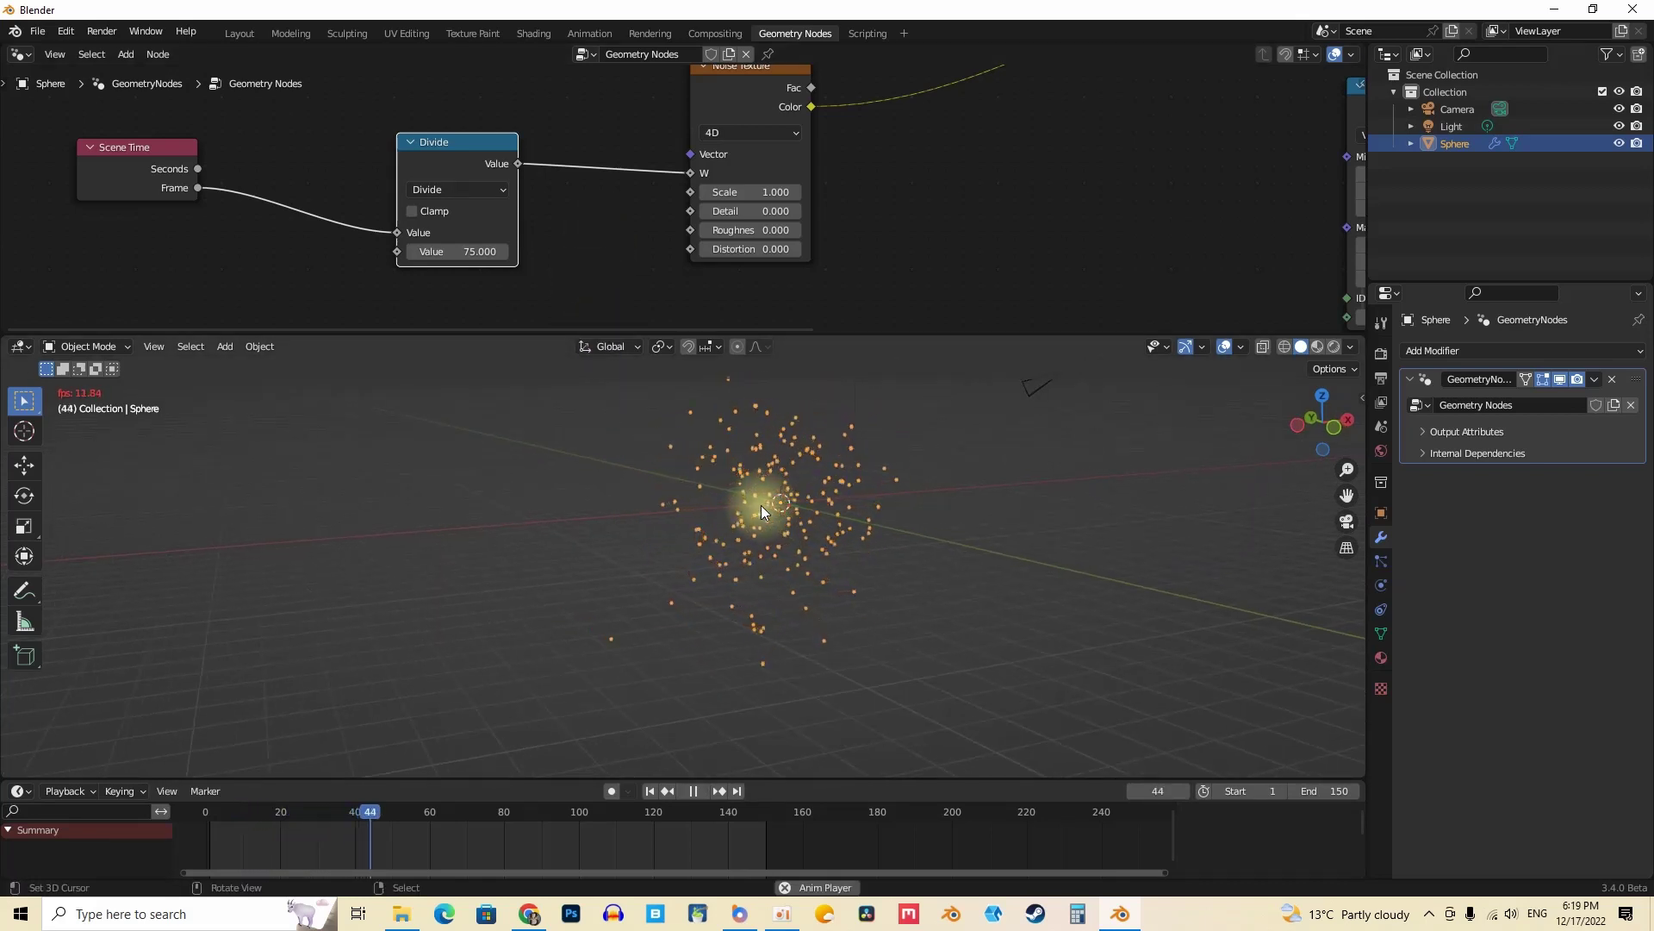
key("space")
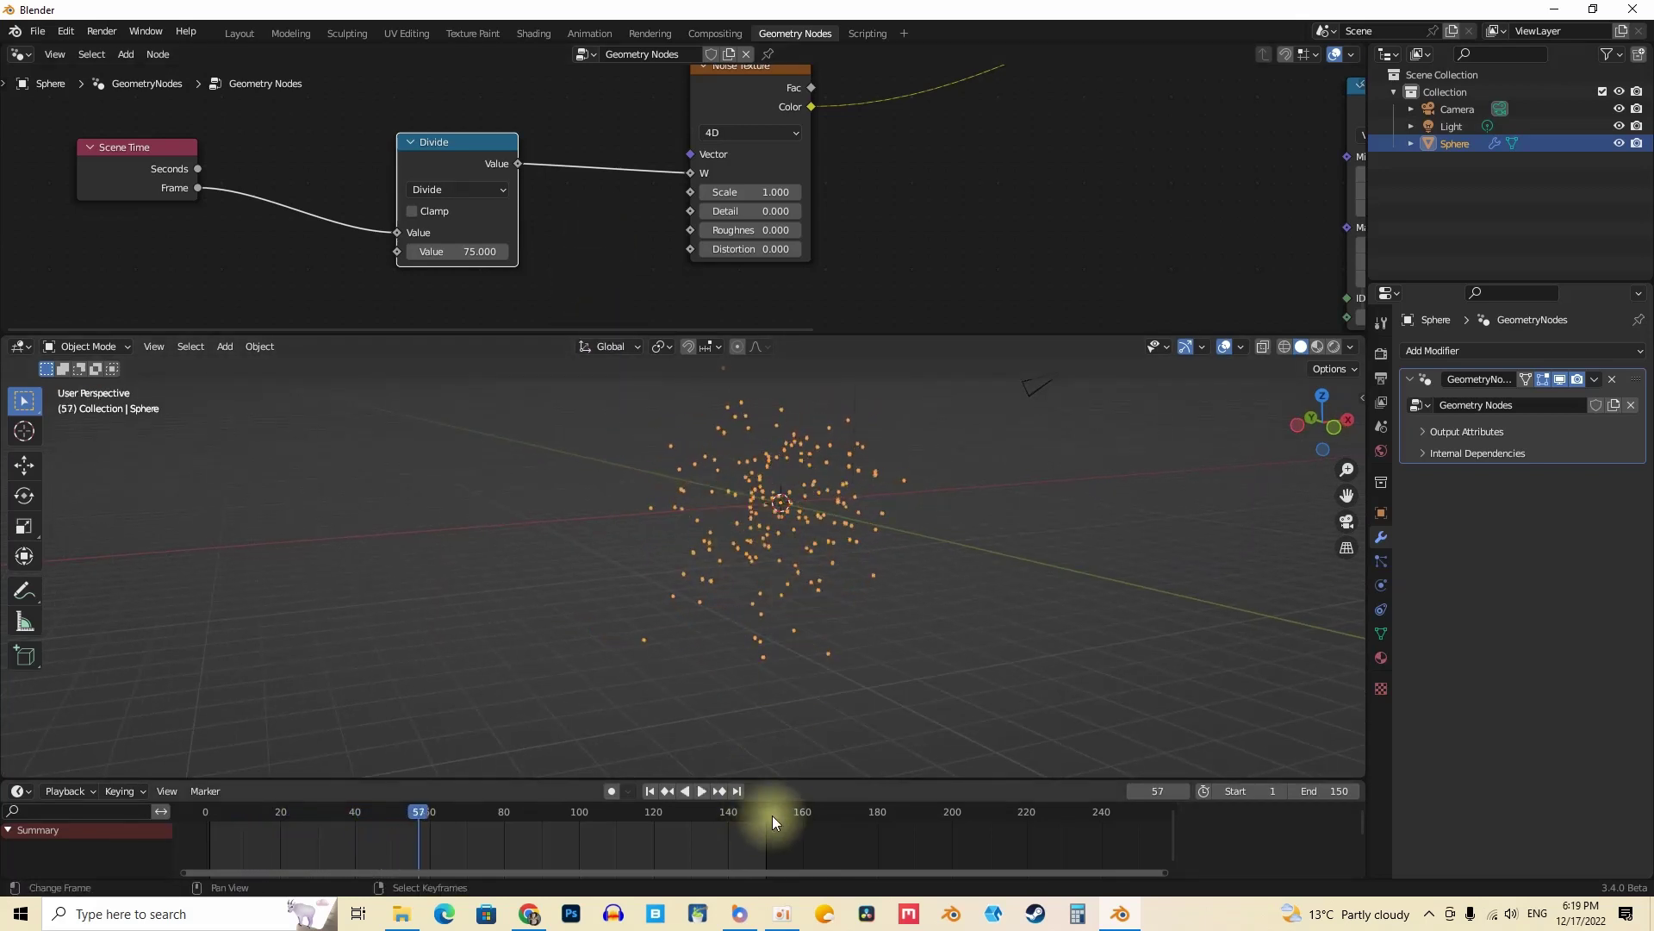
Step: Duplicate the 4D Noise Texture node, keeping its link from the Divide node, and place the copy directly below the original
middle_click_drag(780, 506, 815, 480)
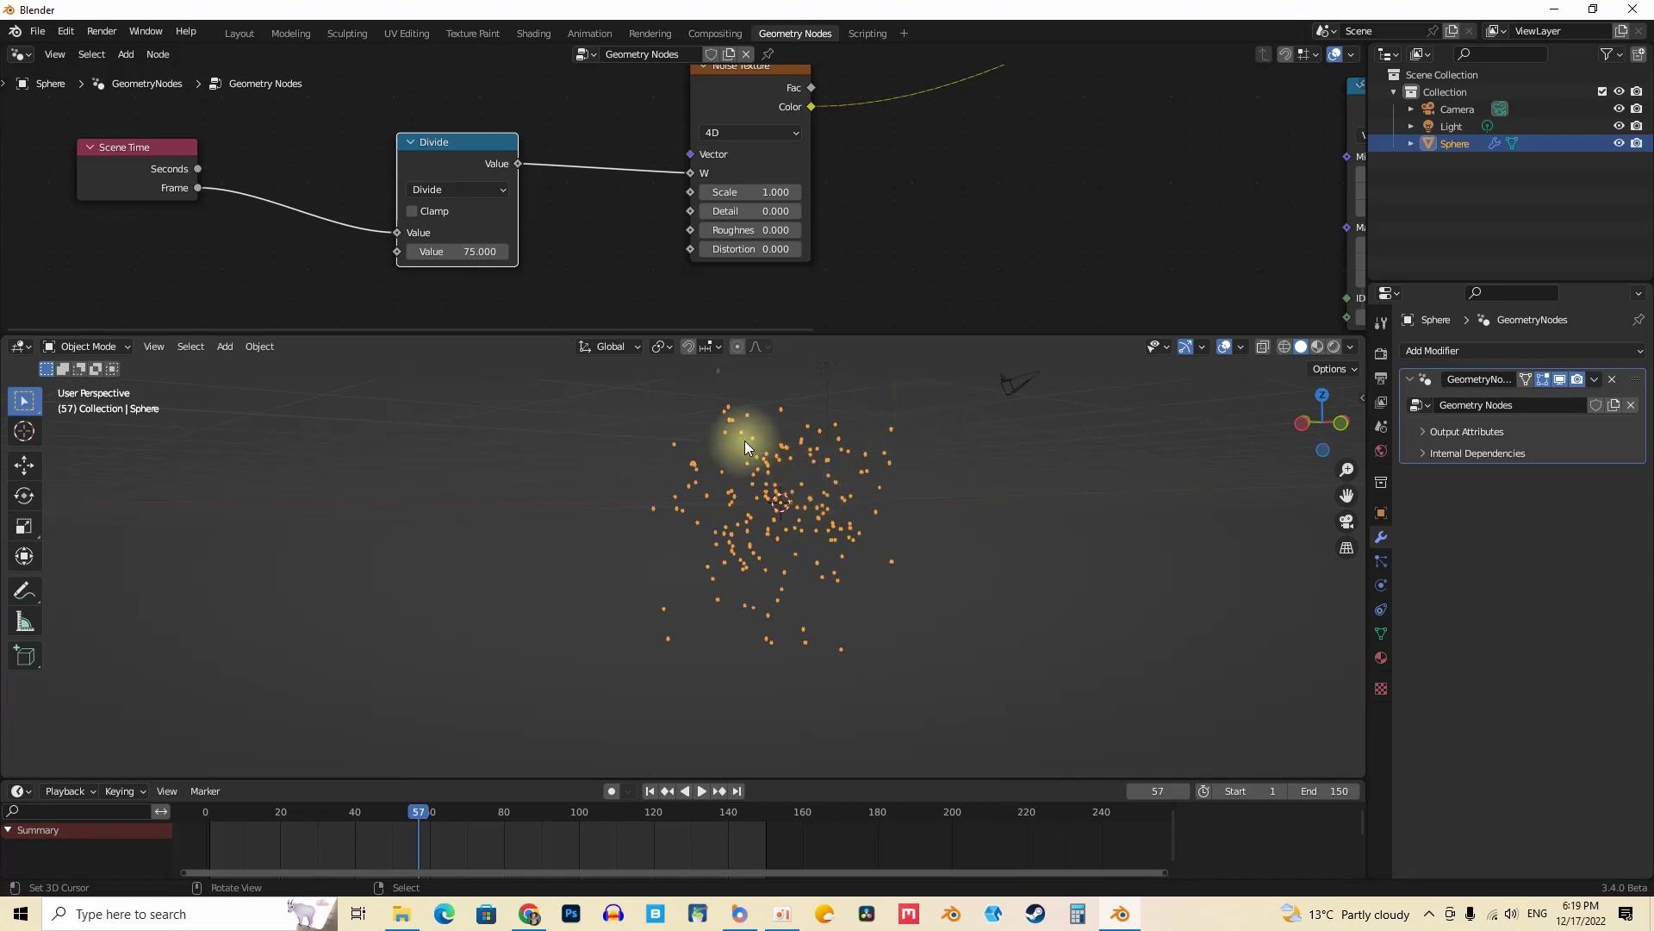
middle_click_drag(757, 281, 715, 288)
middle_click_drag(506, 257, 454, 216)
scroll(504, 243, "down", 4)
scroll(474, 219, "down", 3)
left_click(544, 138)
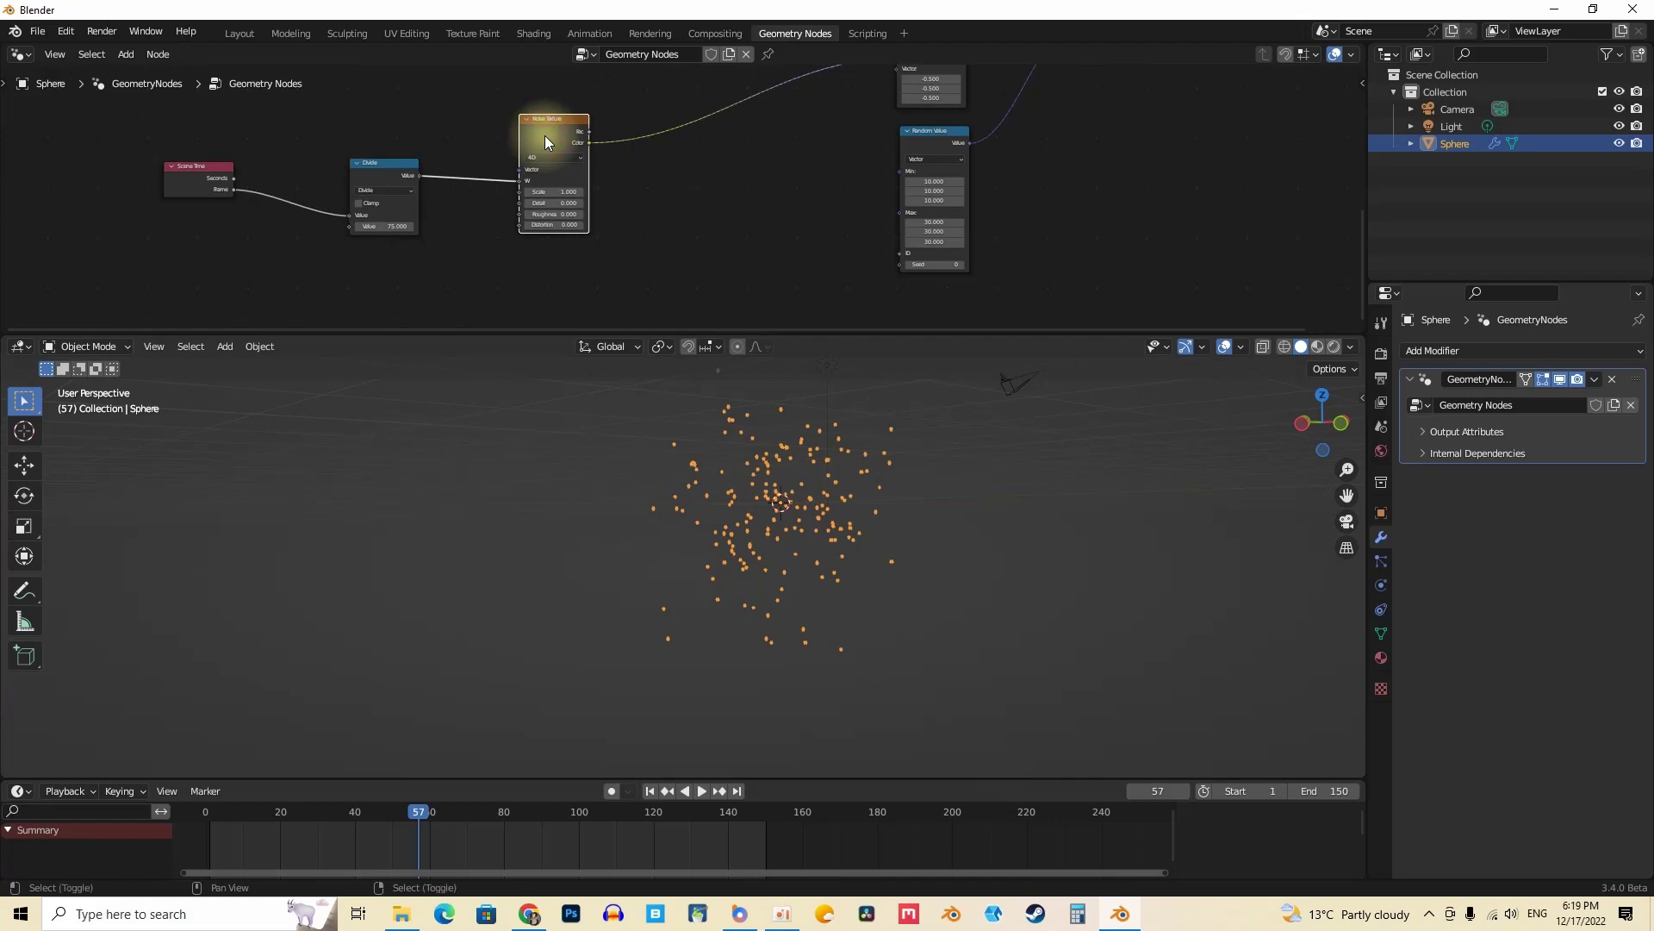
key("shift+d")
left_click(544, 211)
Step: Add a Mix node with the Color data type between the Noise Texture nodes and the Random Value node
scroll(496, 194, "up", 2)
key("shift+a")
mouse_move(541, 193)
left_click(623, 228)
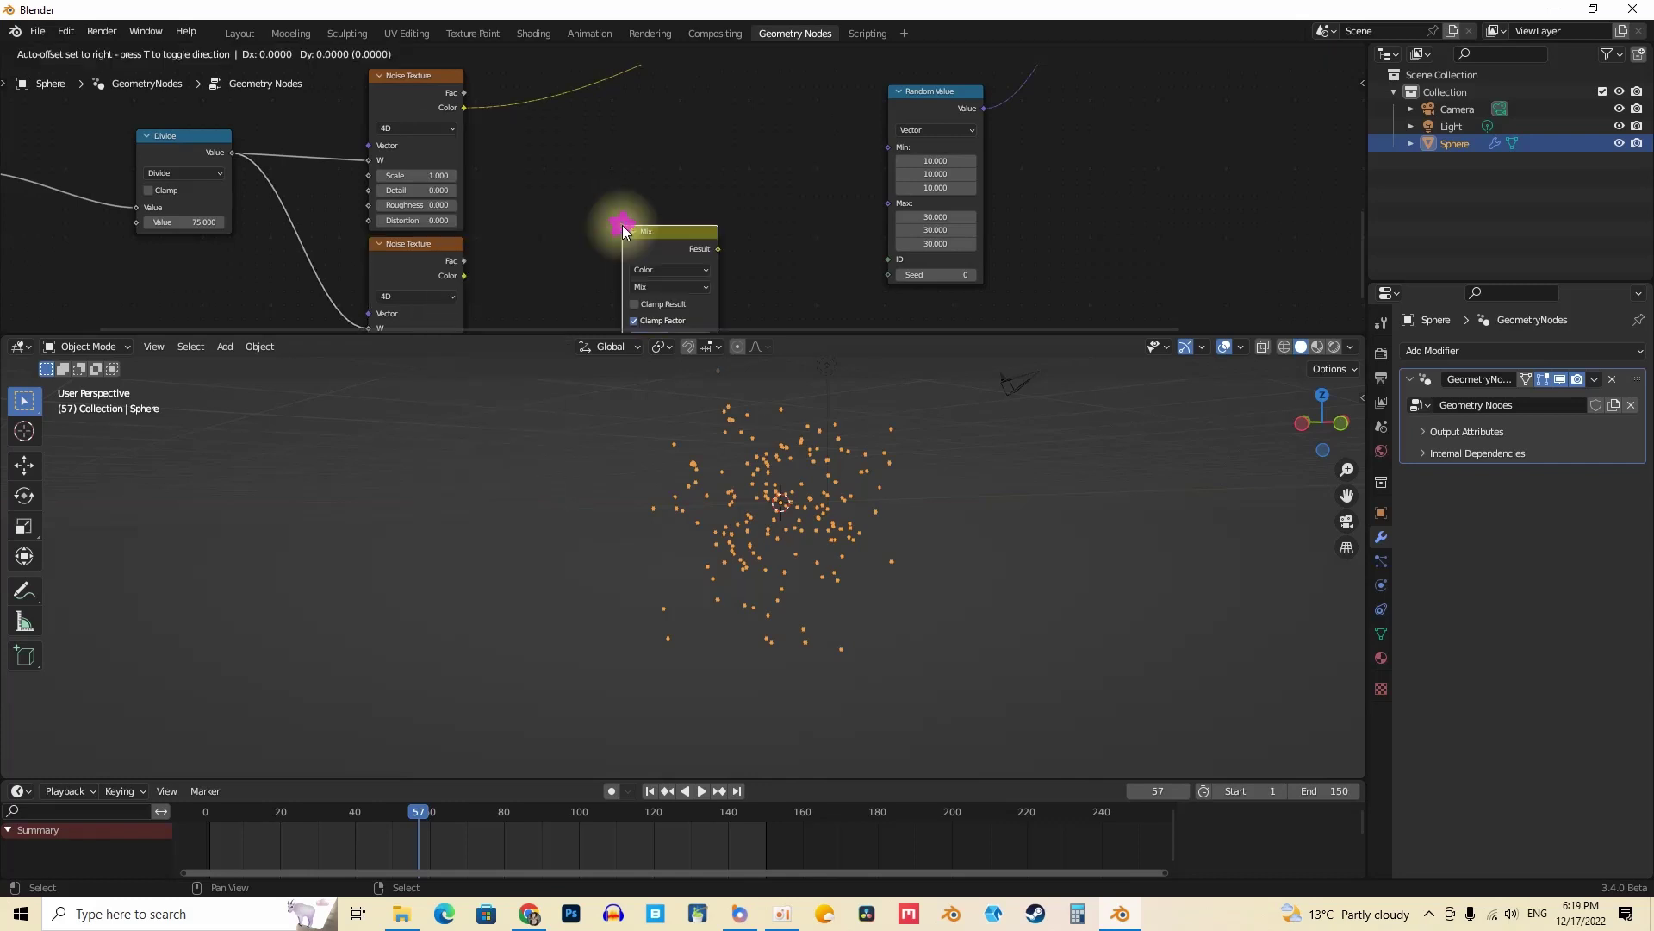
left_click(563, 153)
Step: Connect the original Noise Texture's Color to the Mix node's A input and the duplicate's Color to its B input
left_click_drag(462, 102, 559, 271)
scroll(593, 213, "up", 2)
left_click(615, 139)
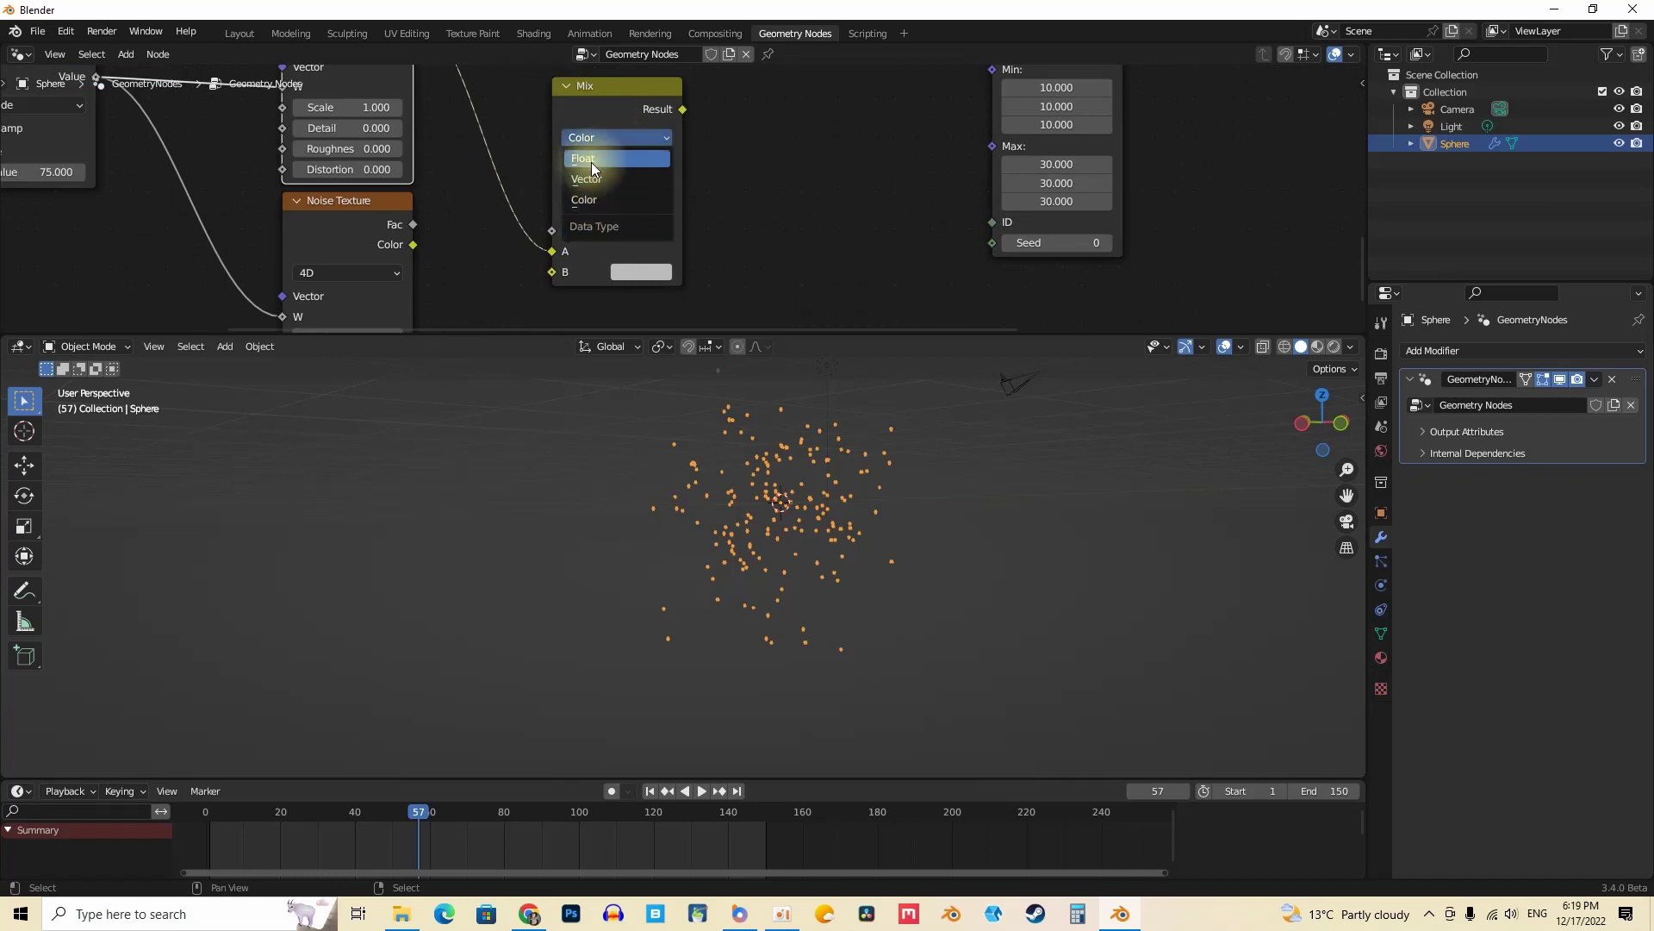
scroll(496, 216, "down", 1)
left_click_drag(428, 219, 551, 208)
middle_click_drag(493, 187, 633, 274)
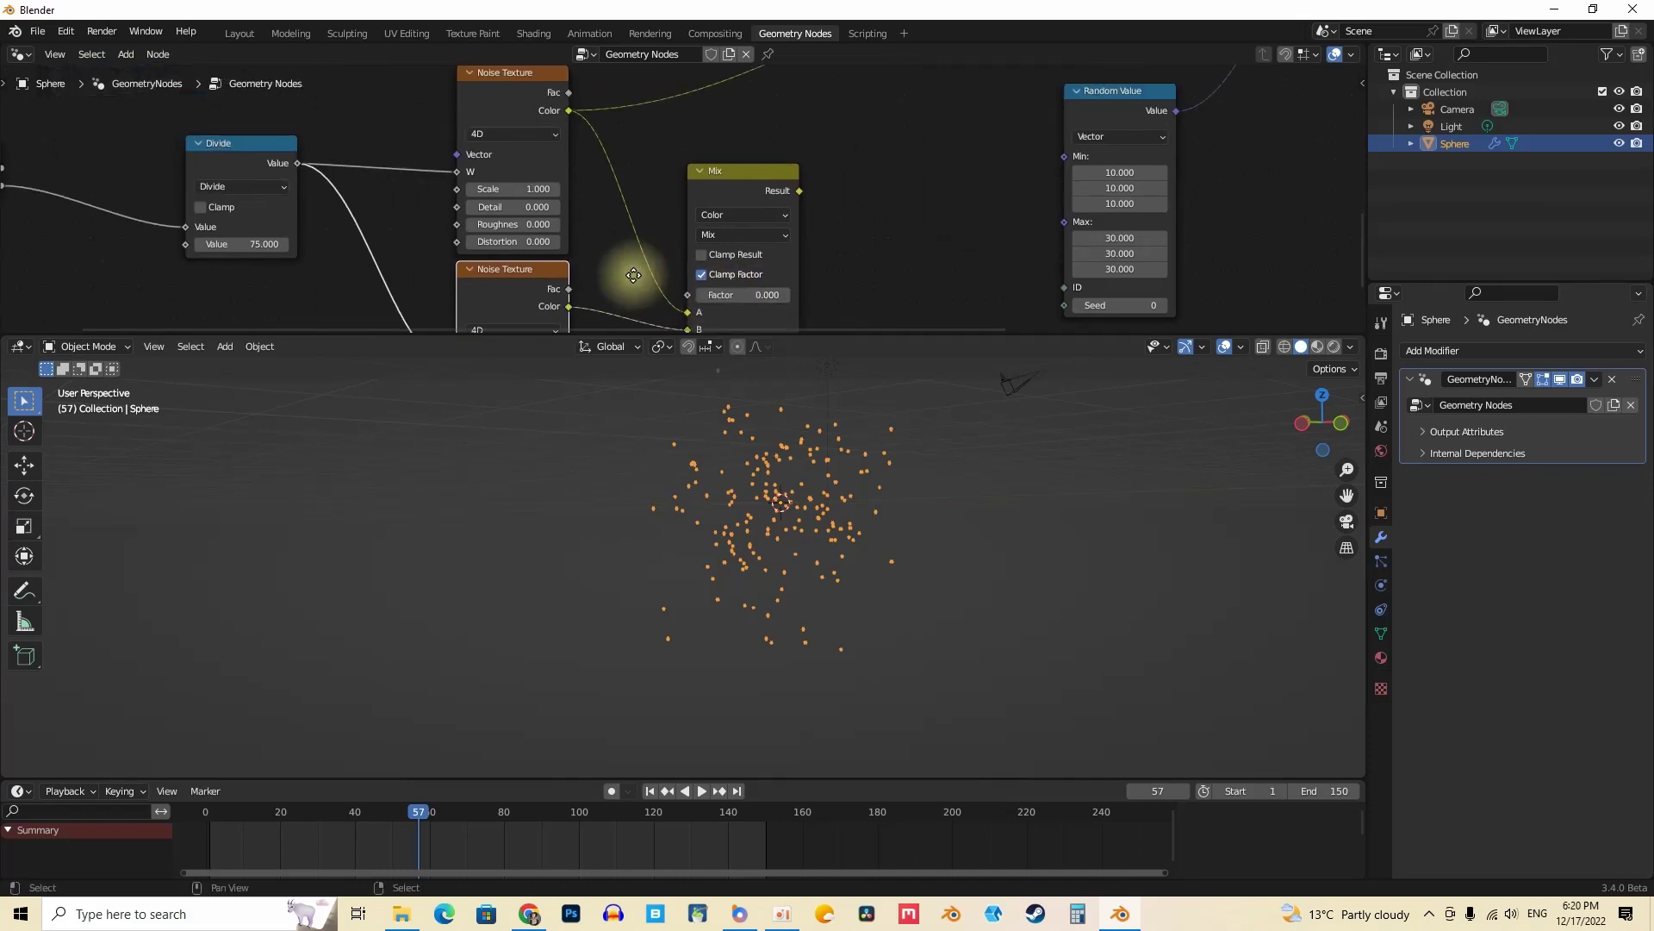
Step: Keyframe the Mix node's Factor at 0 on frame 0
left_click(532, 85)
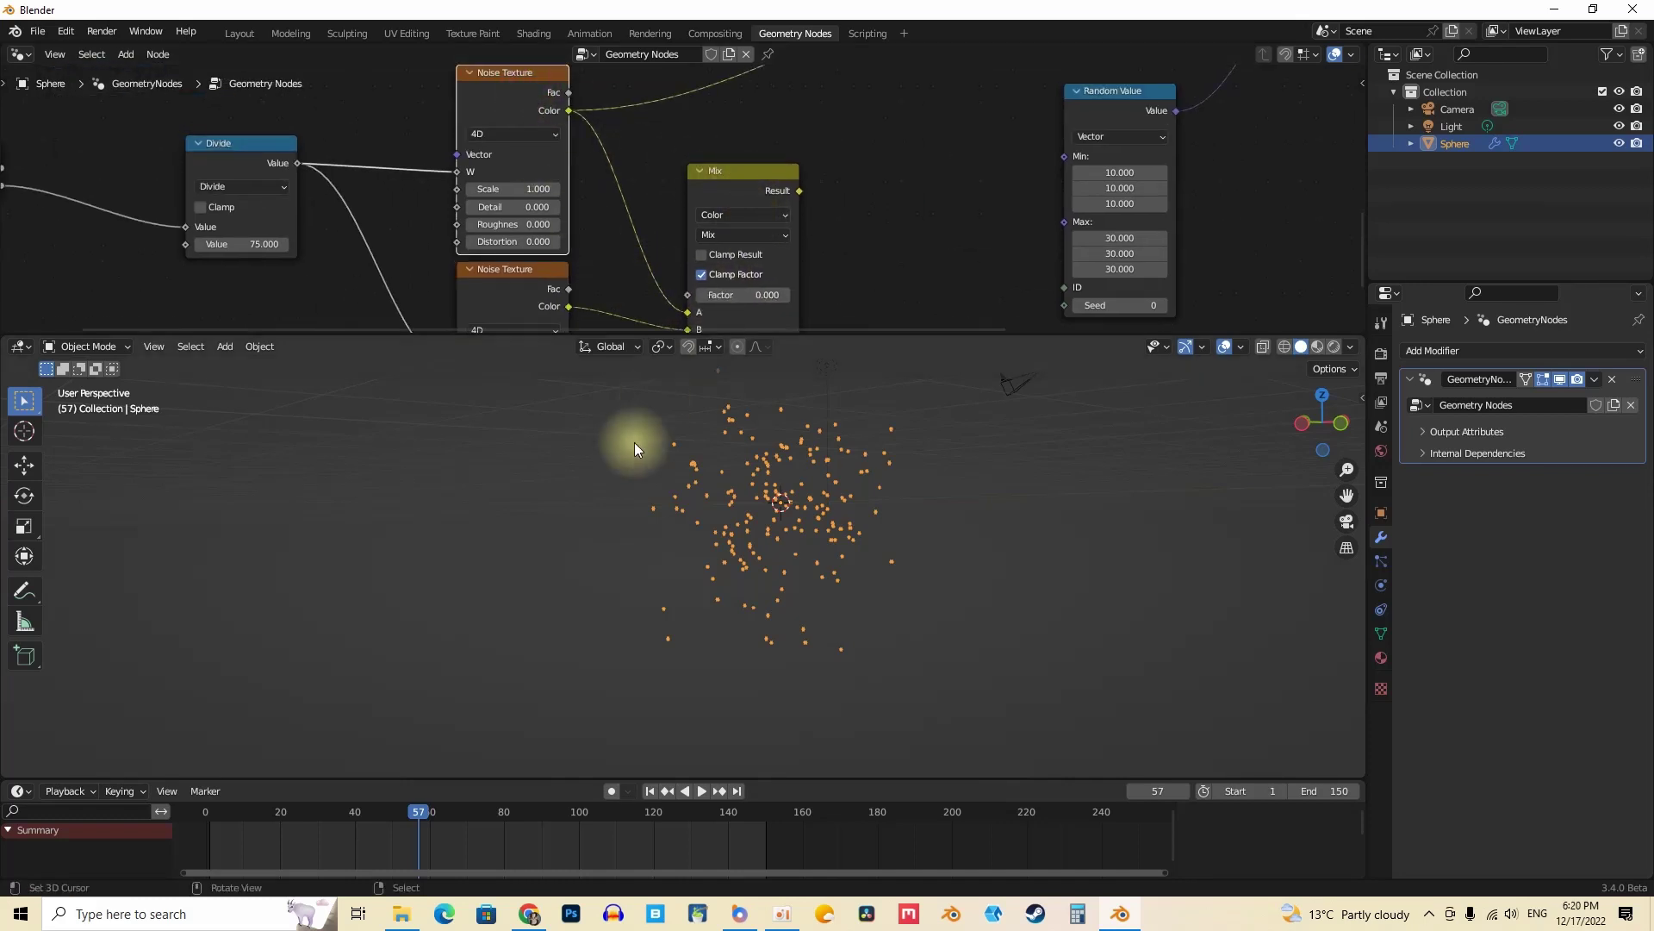
key("space")
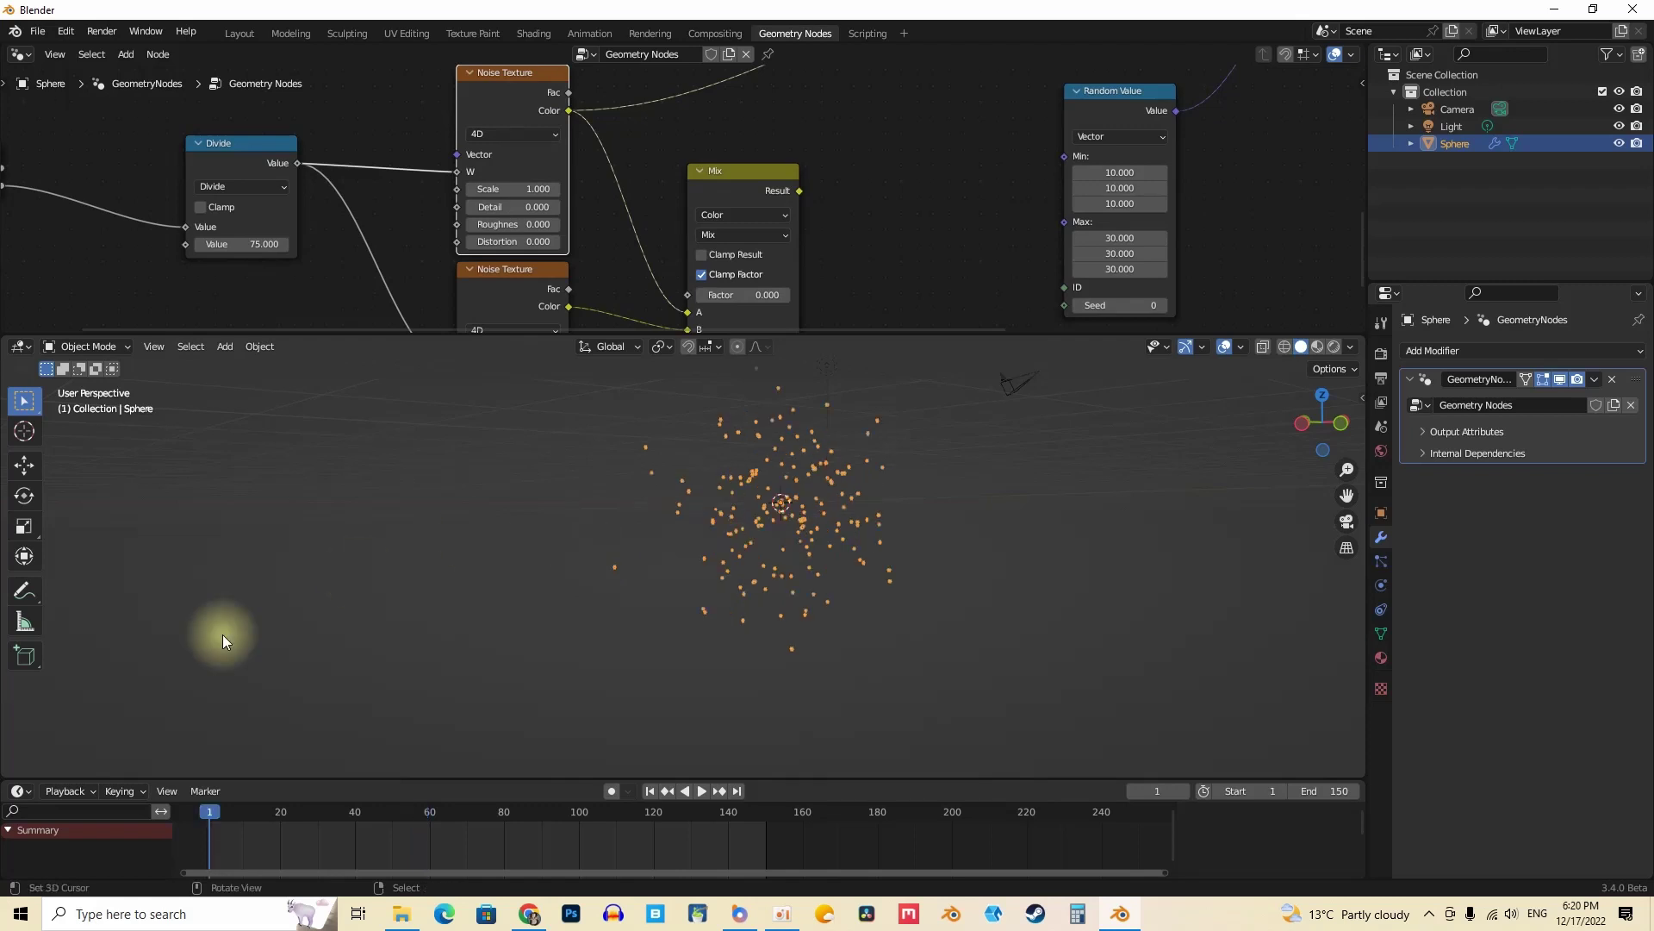
left_click(177, 815)
key("space")
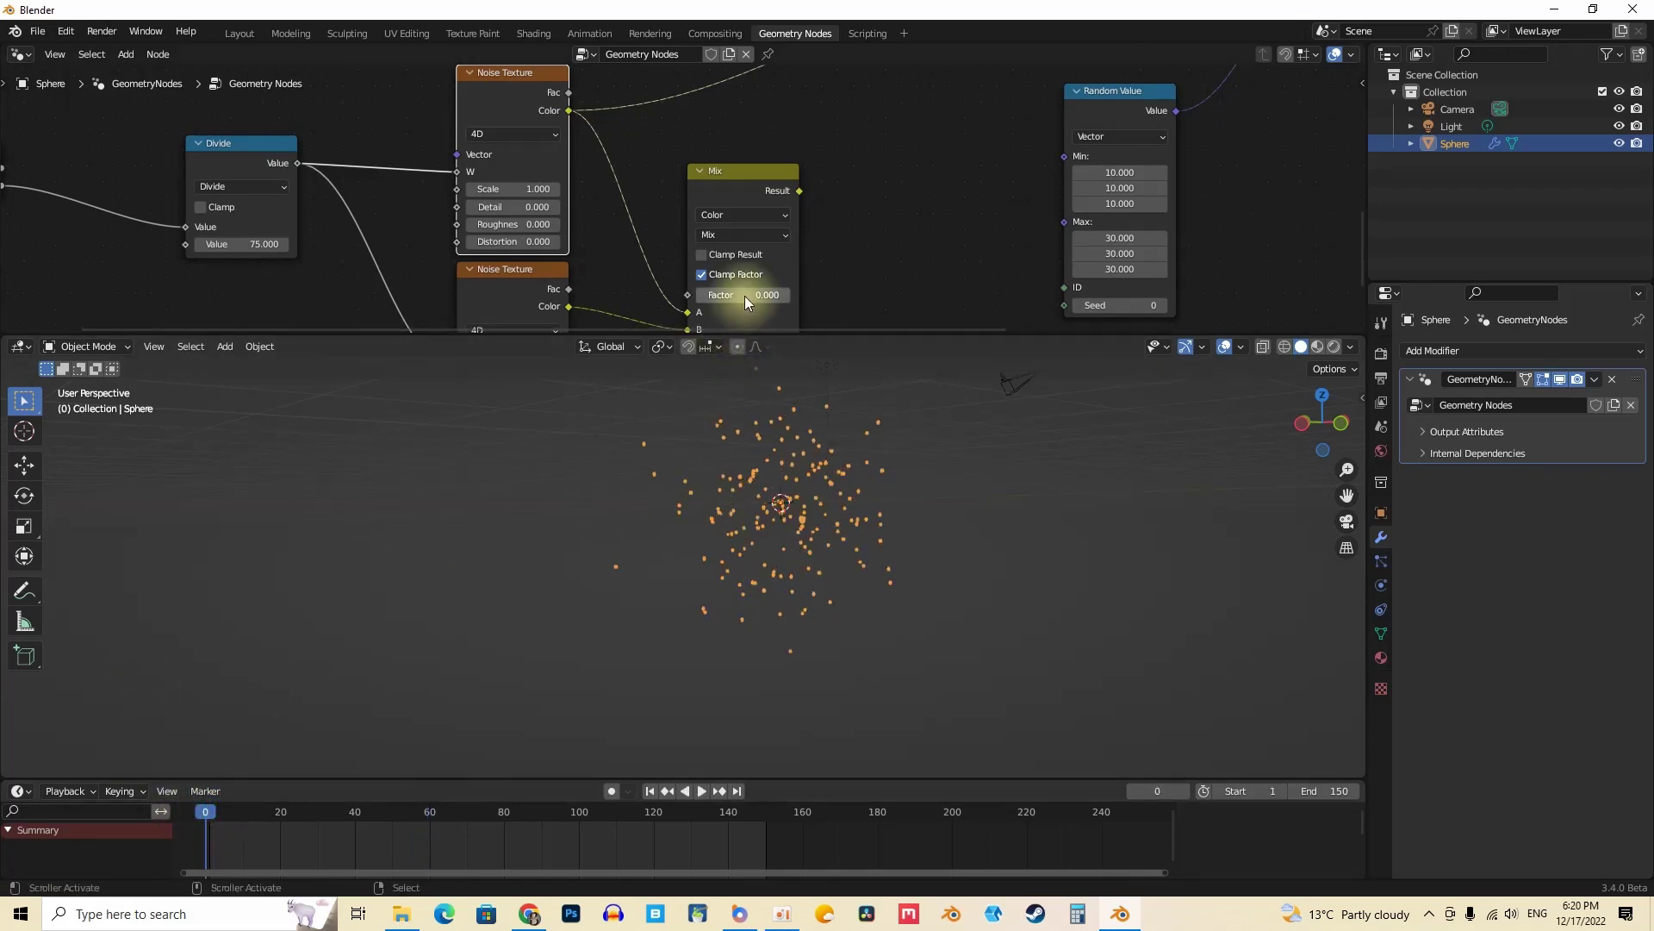
key("i")
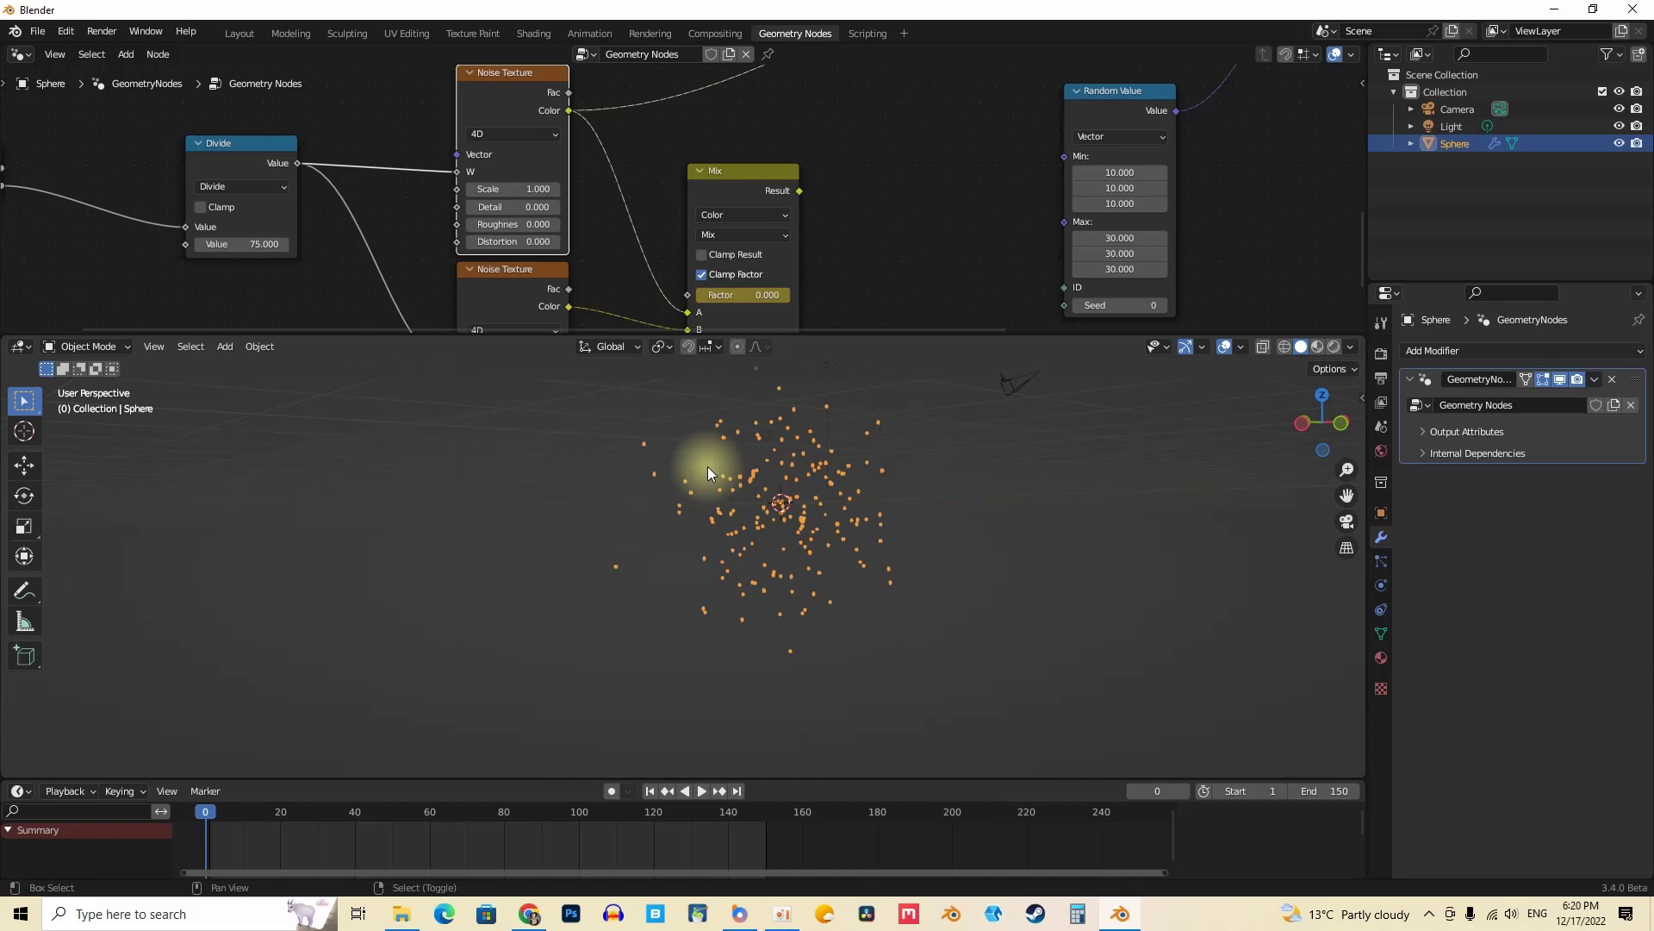
Step: Keyframe the Mix node's Factor at 1 on frame 150 and preview the animation
key("shift+Right")
double_click(747, 295)
type("1")
key("Return")
key("i")
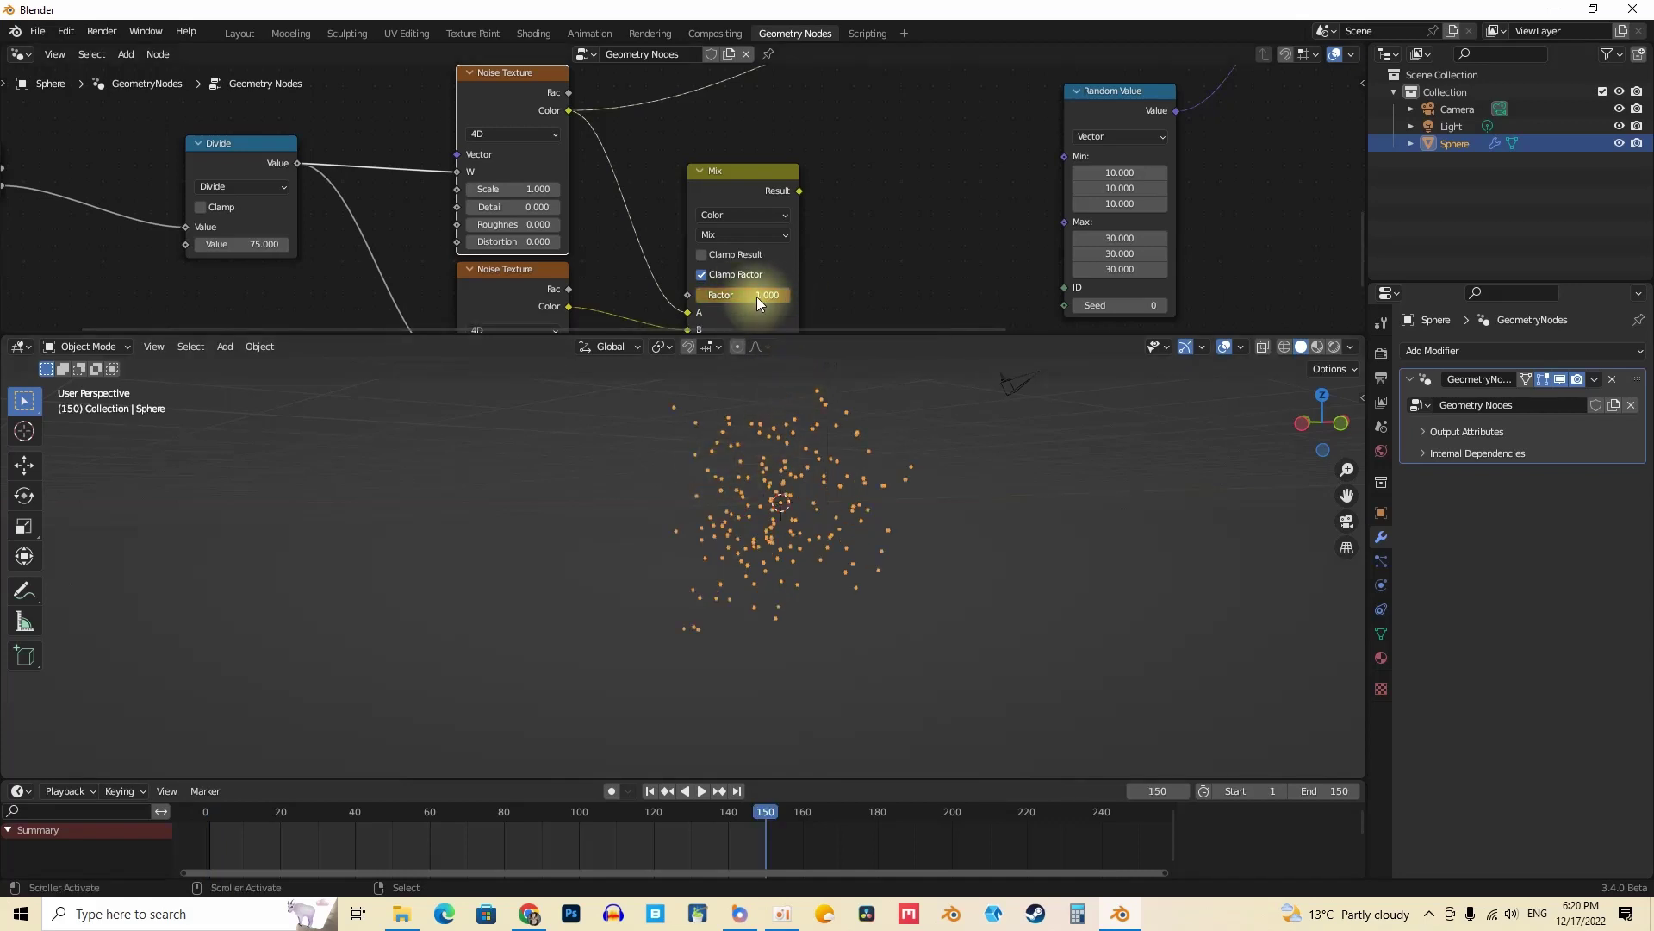
key("space")
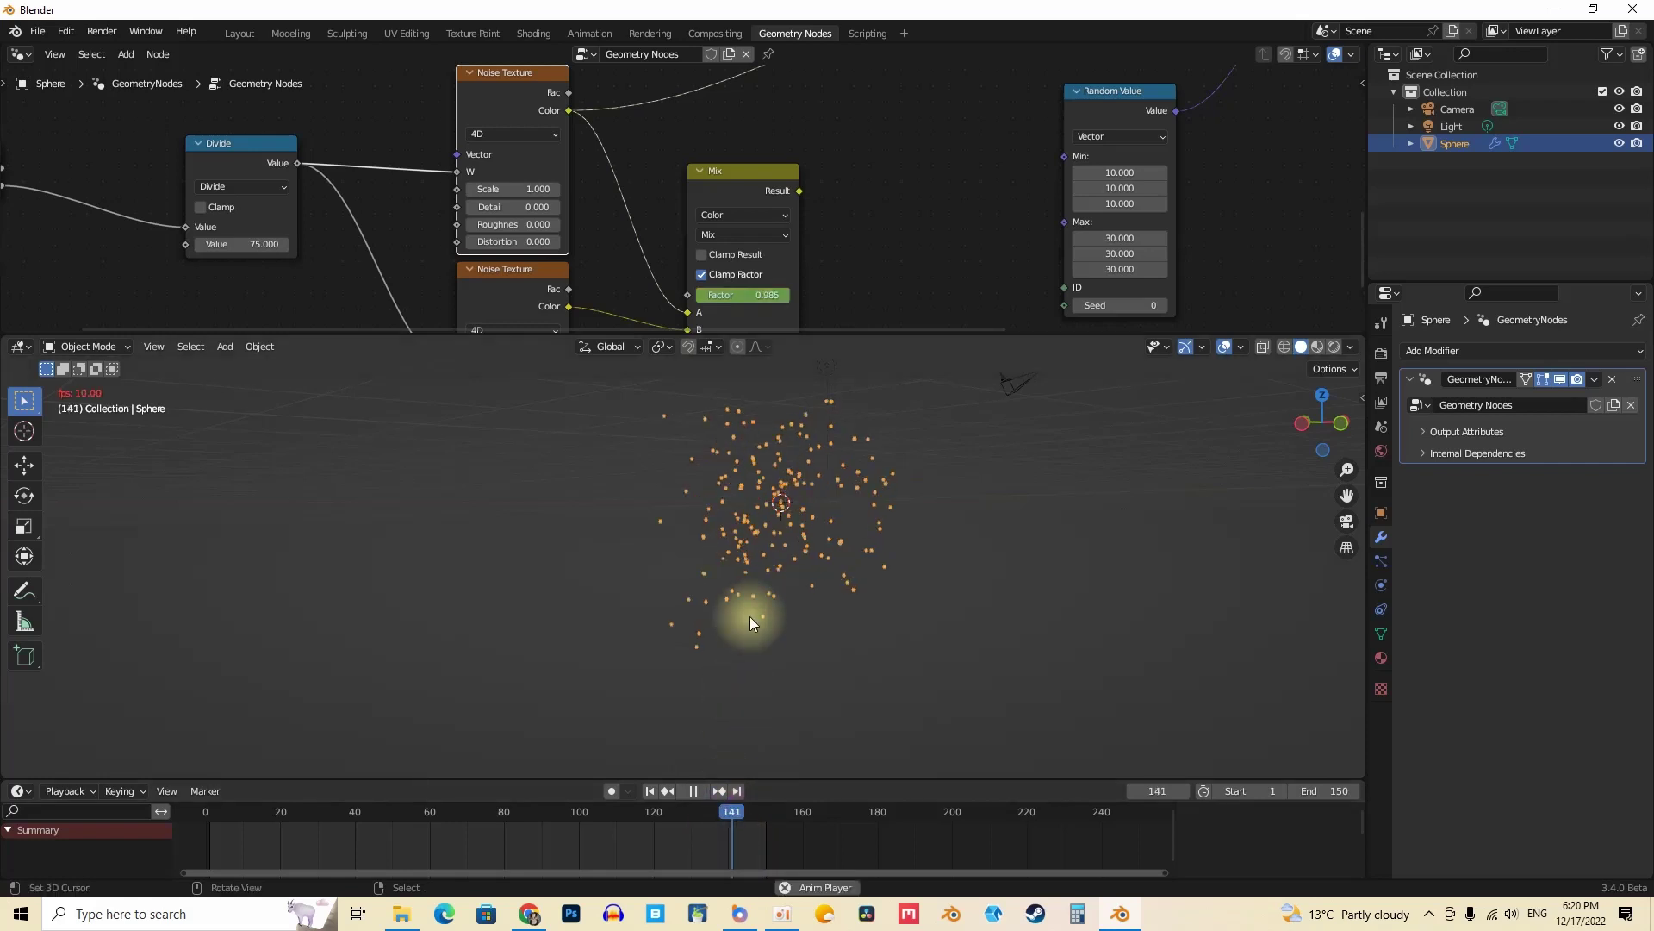
key("space")
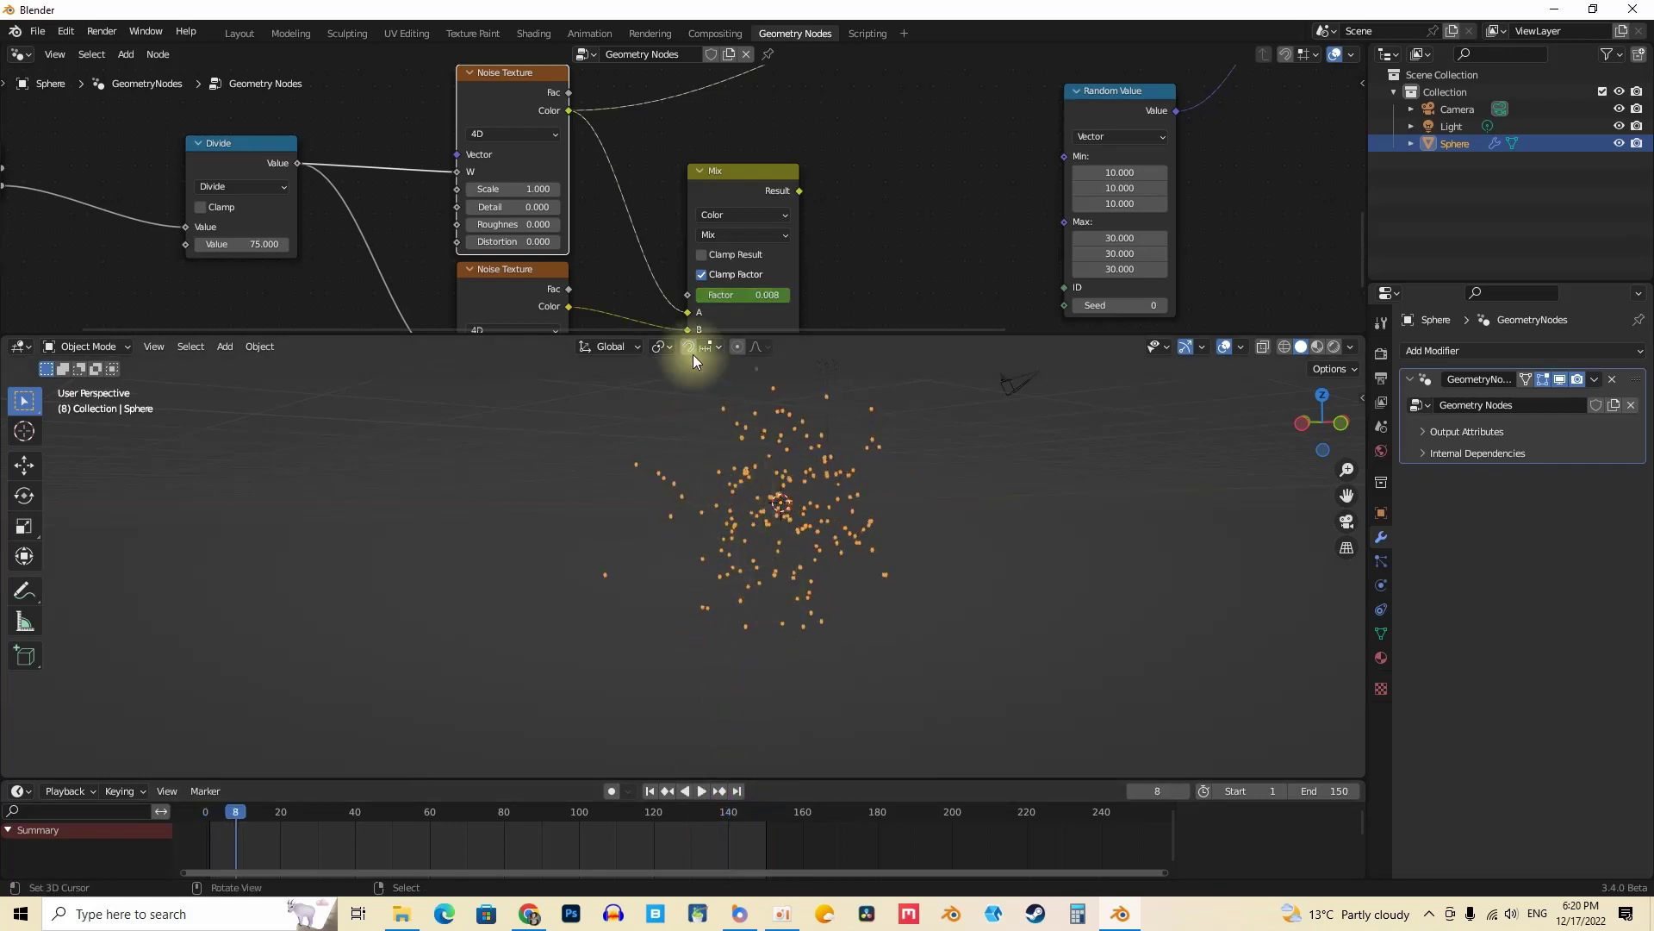
Step: Move the Divide node closer to Scene Time to make room before the two Noise Texture nodes
middle_click_drag(628, 211, 636, 164)
left_click(618, 103)
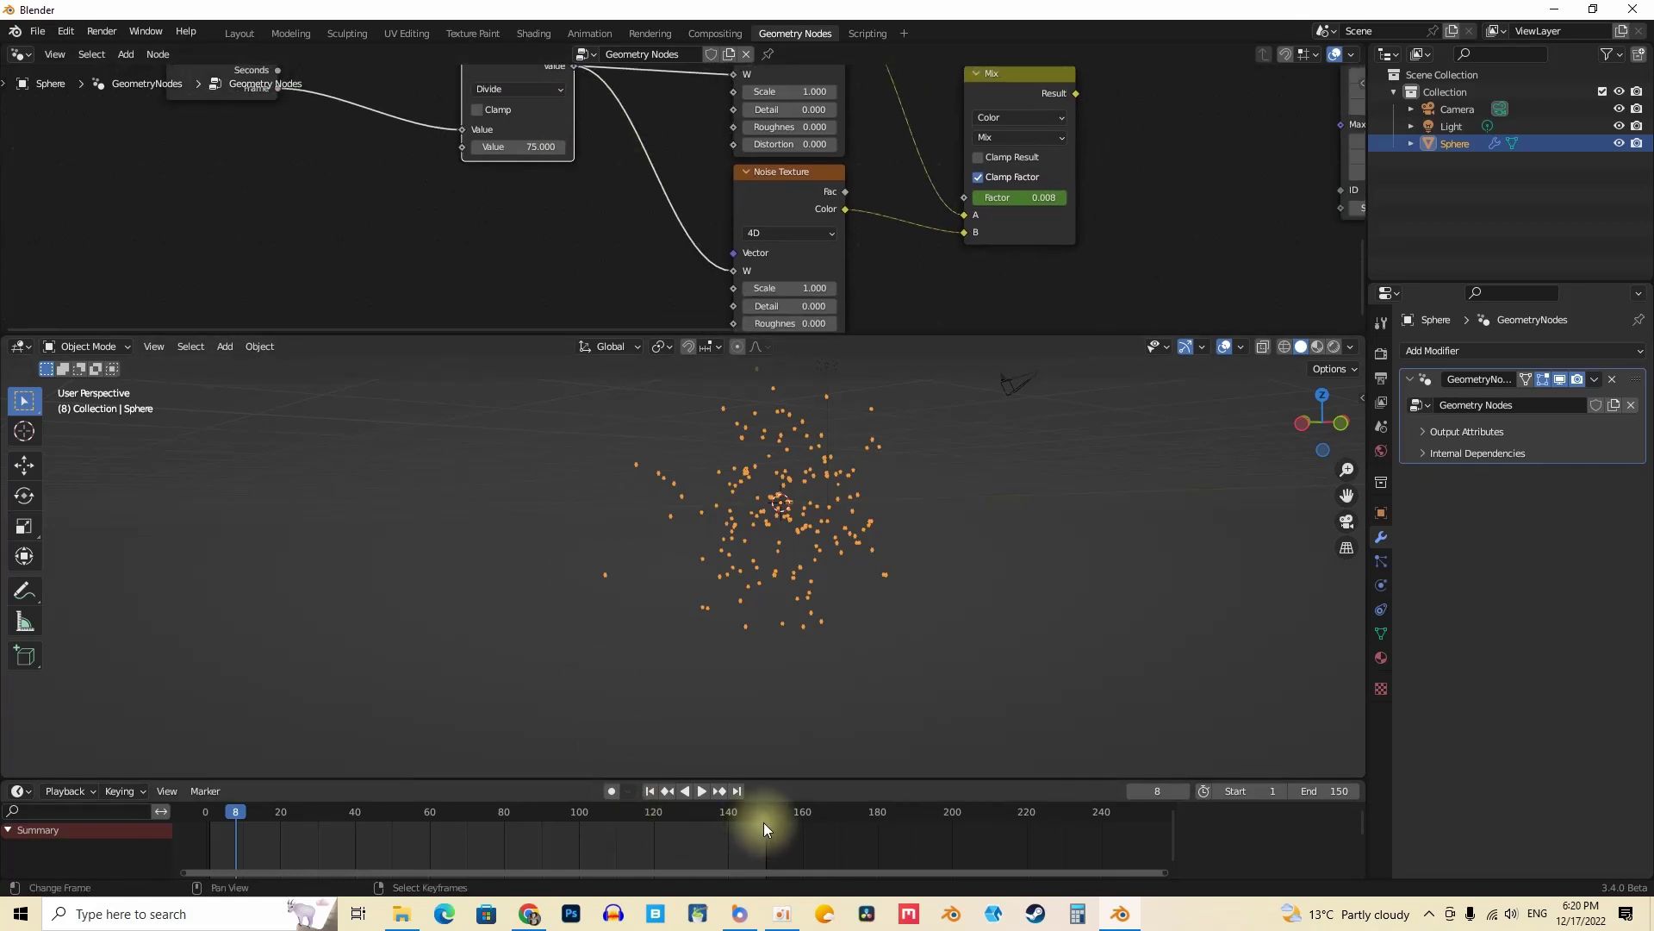
middle_click_drag(776, 280, 760, 252)
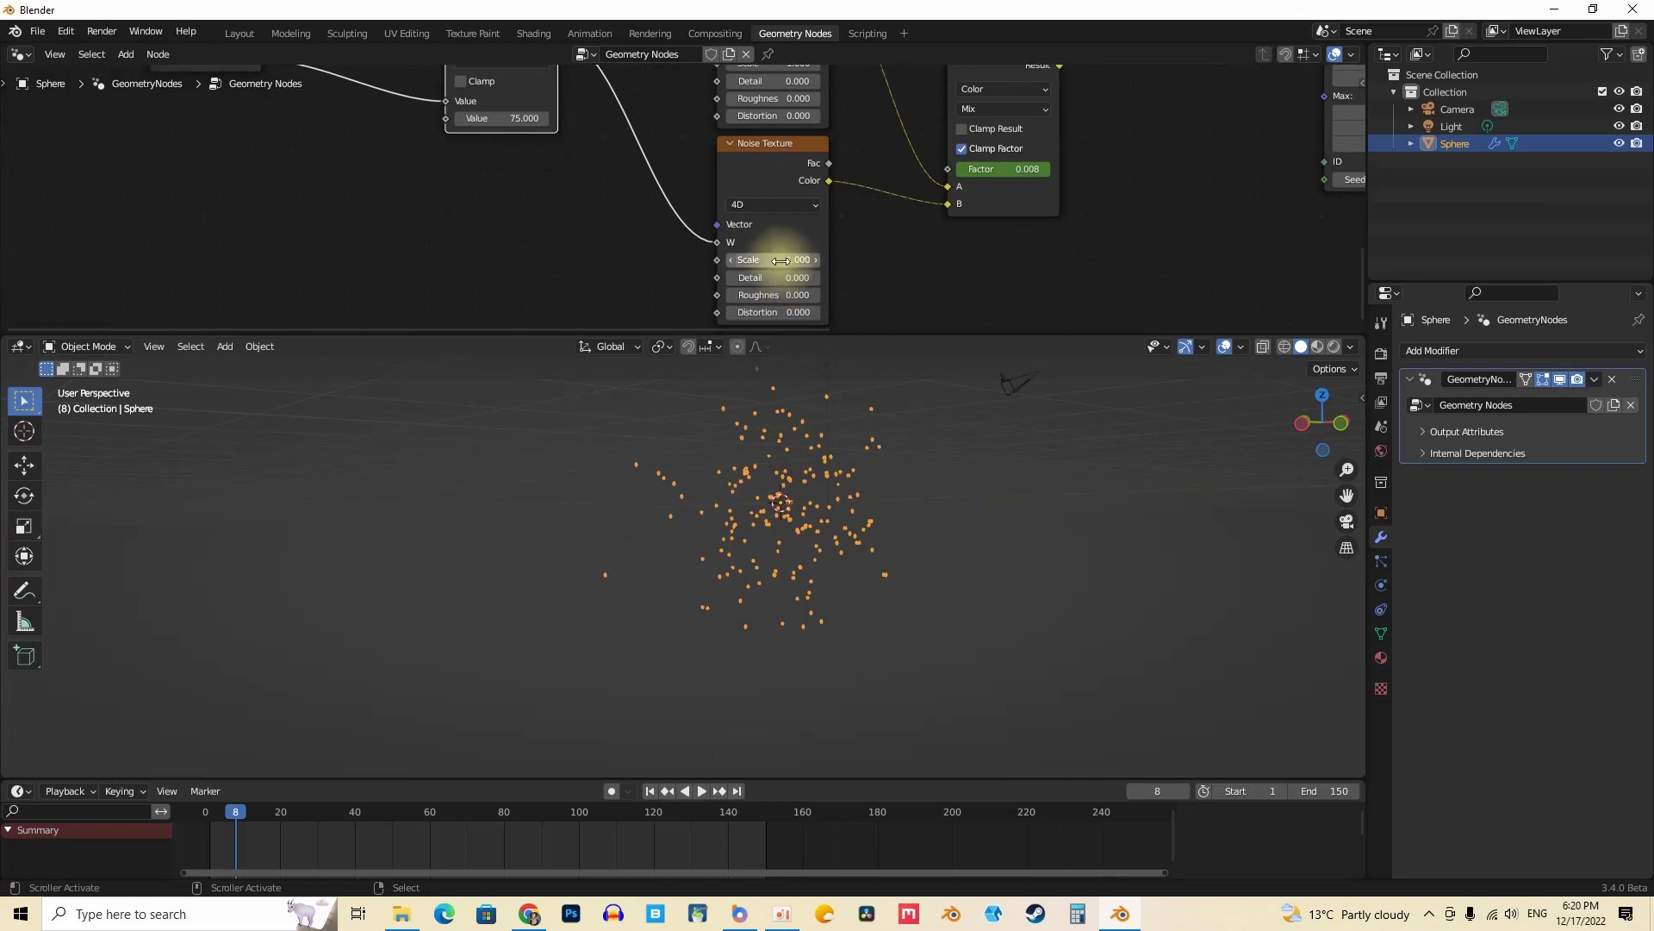
left_click(729, 245)
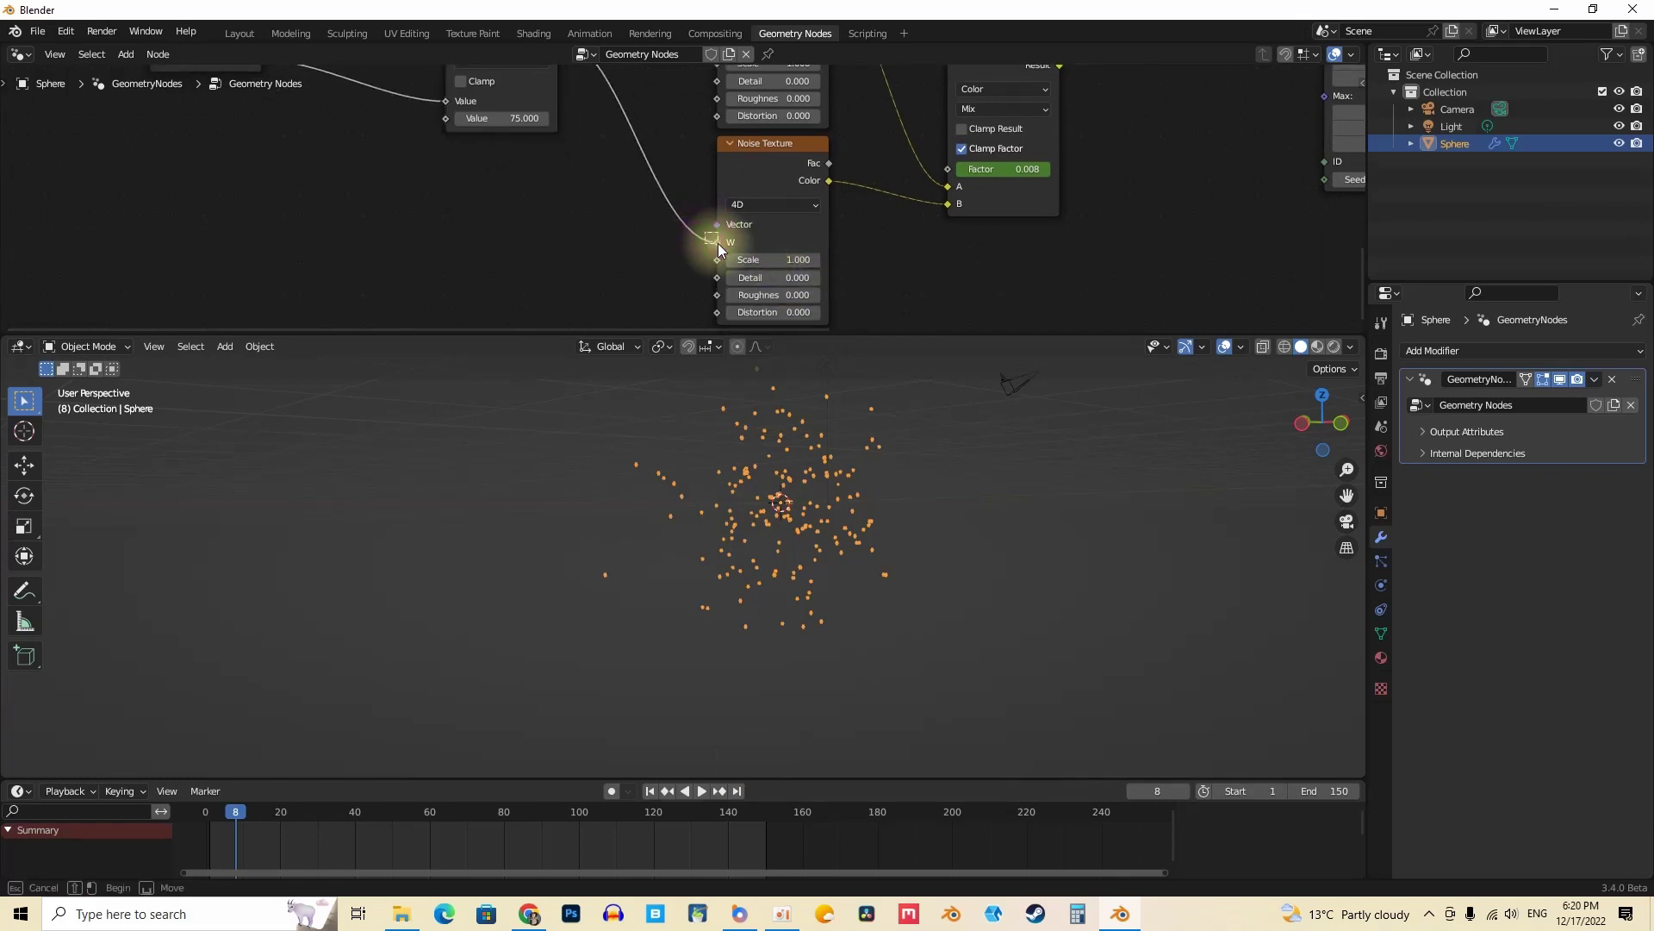
middle_click_drag(666, 215, 758, 270)
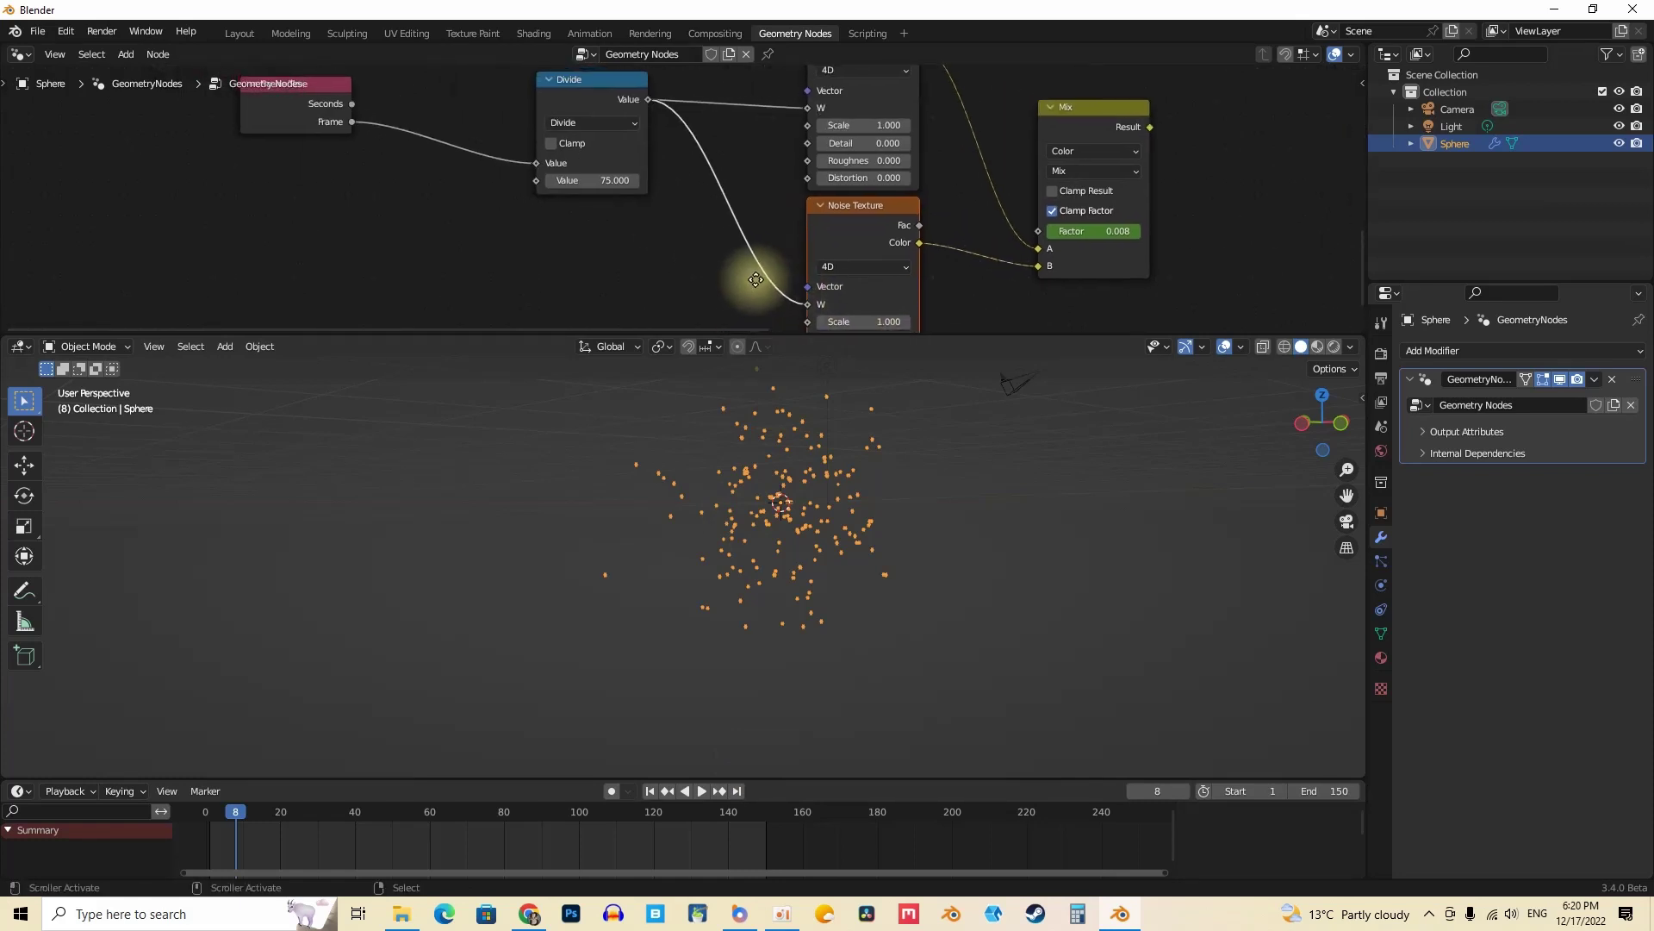
left_click(600, 92)
left_click(313, 104)
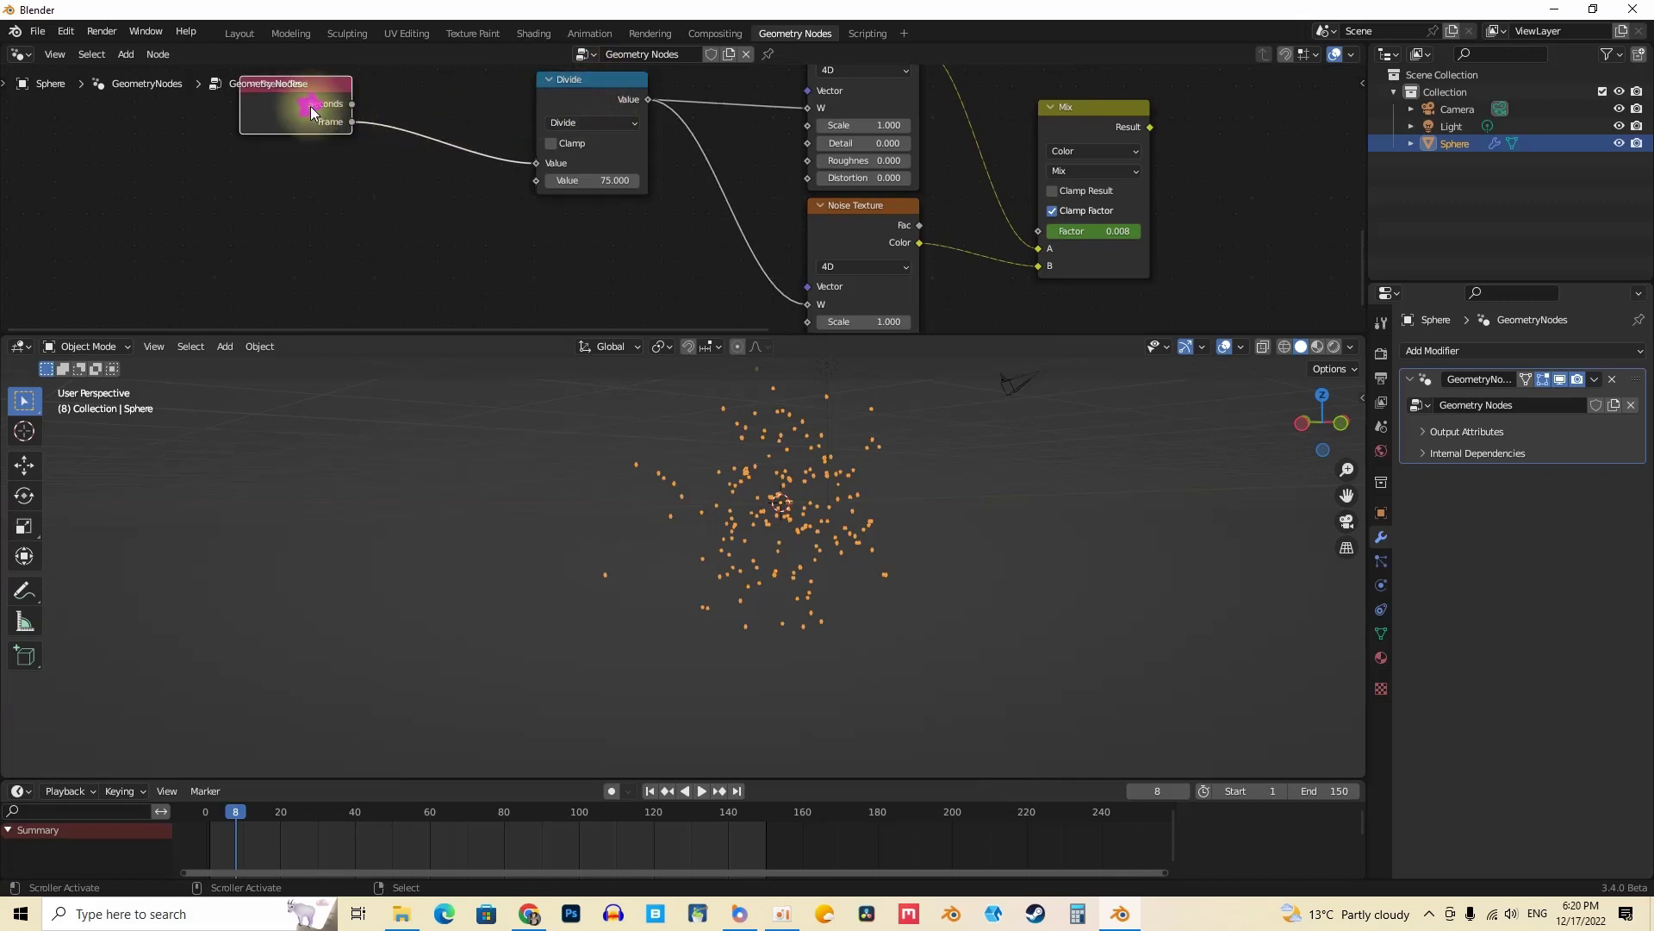
left_click(576, 96)
left_click_drag(577, 99, 517, 105)
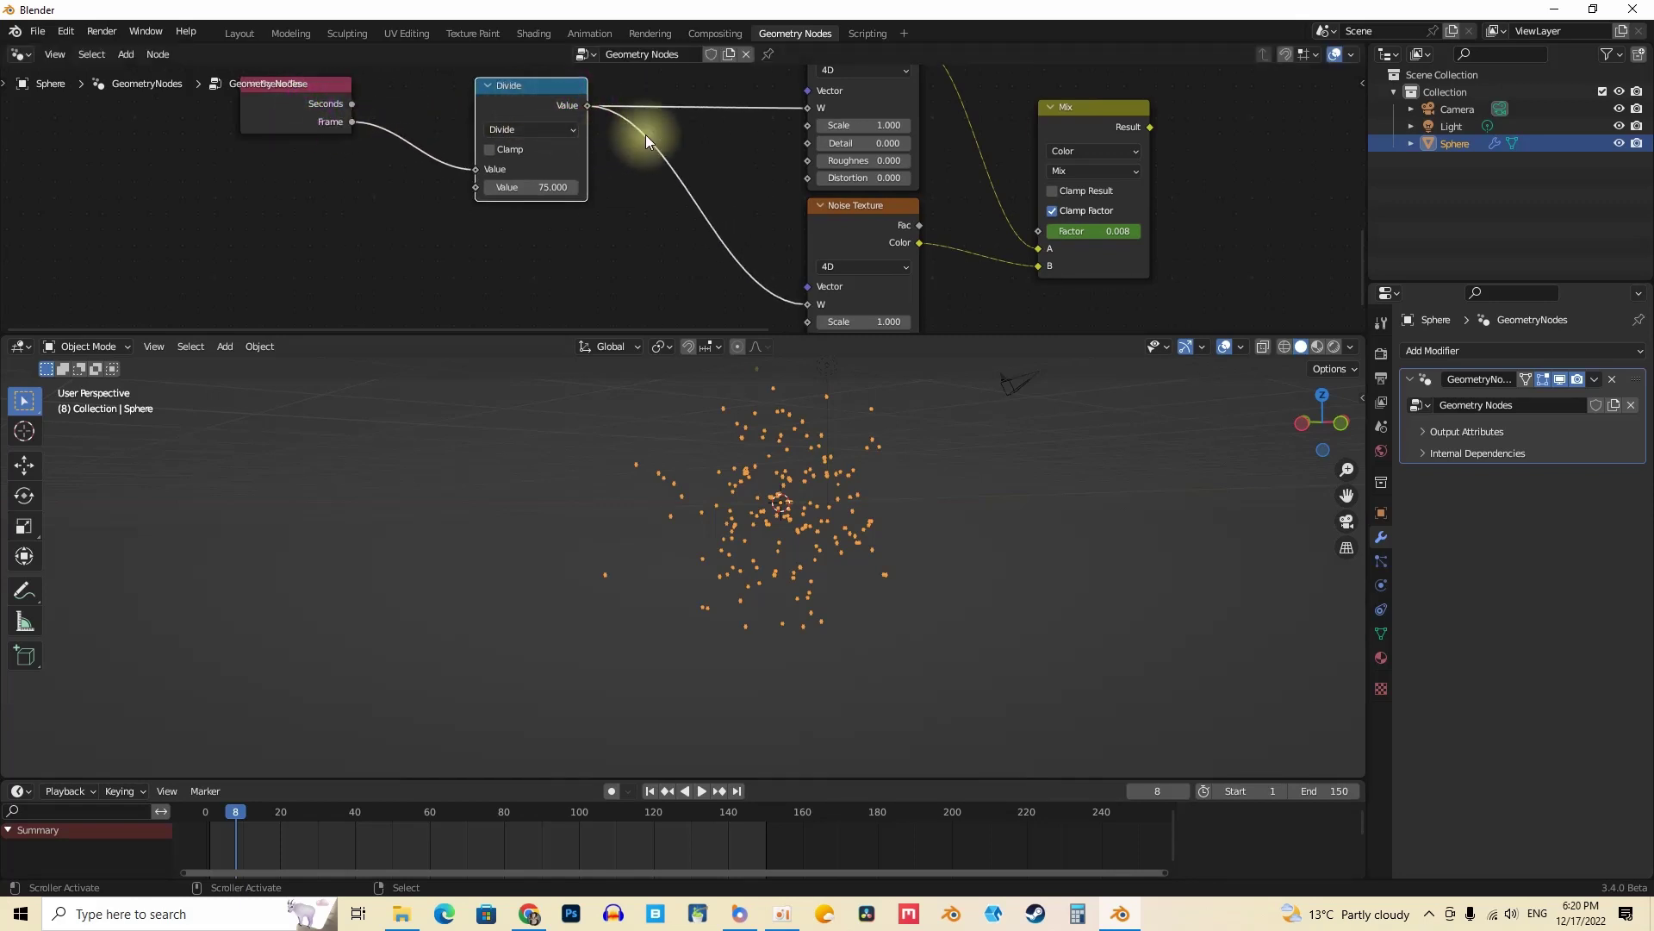
left_click(684, 157)
middle_click_drag(627, 169, 609, 159)
Step: Duplicate the Divide node with its links and insert the copy between Divide and the lower Noise Texture's W input
left_click(484, 102)
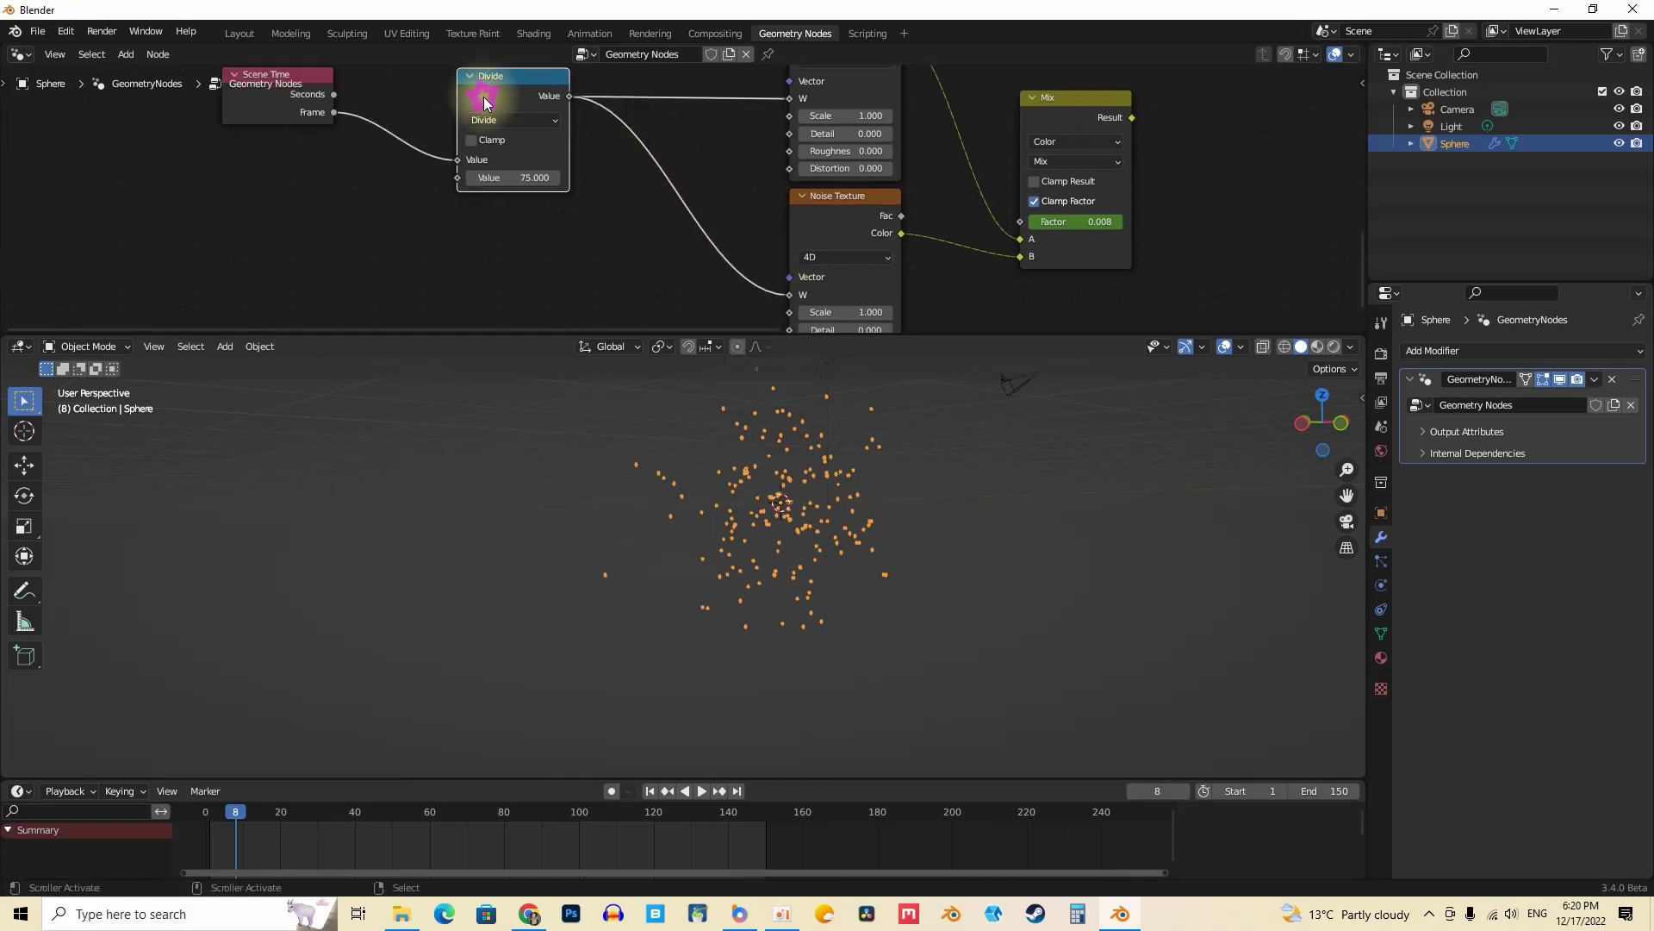
key("shift+d")
left_click(666, 207)
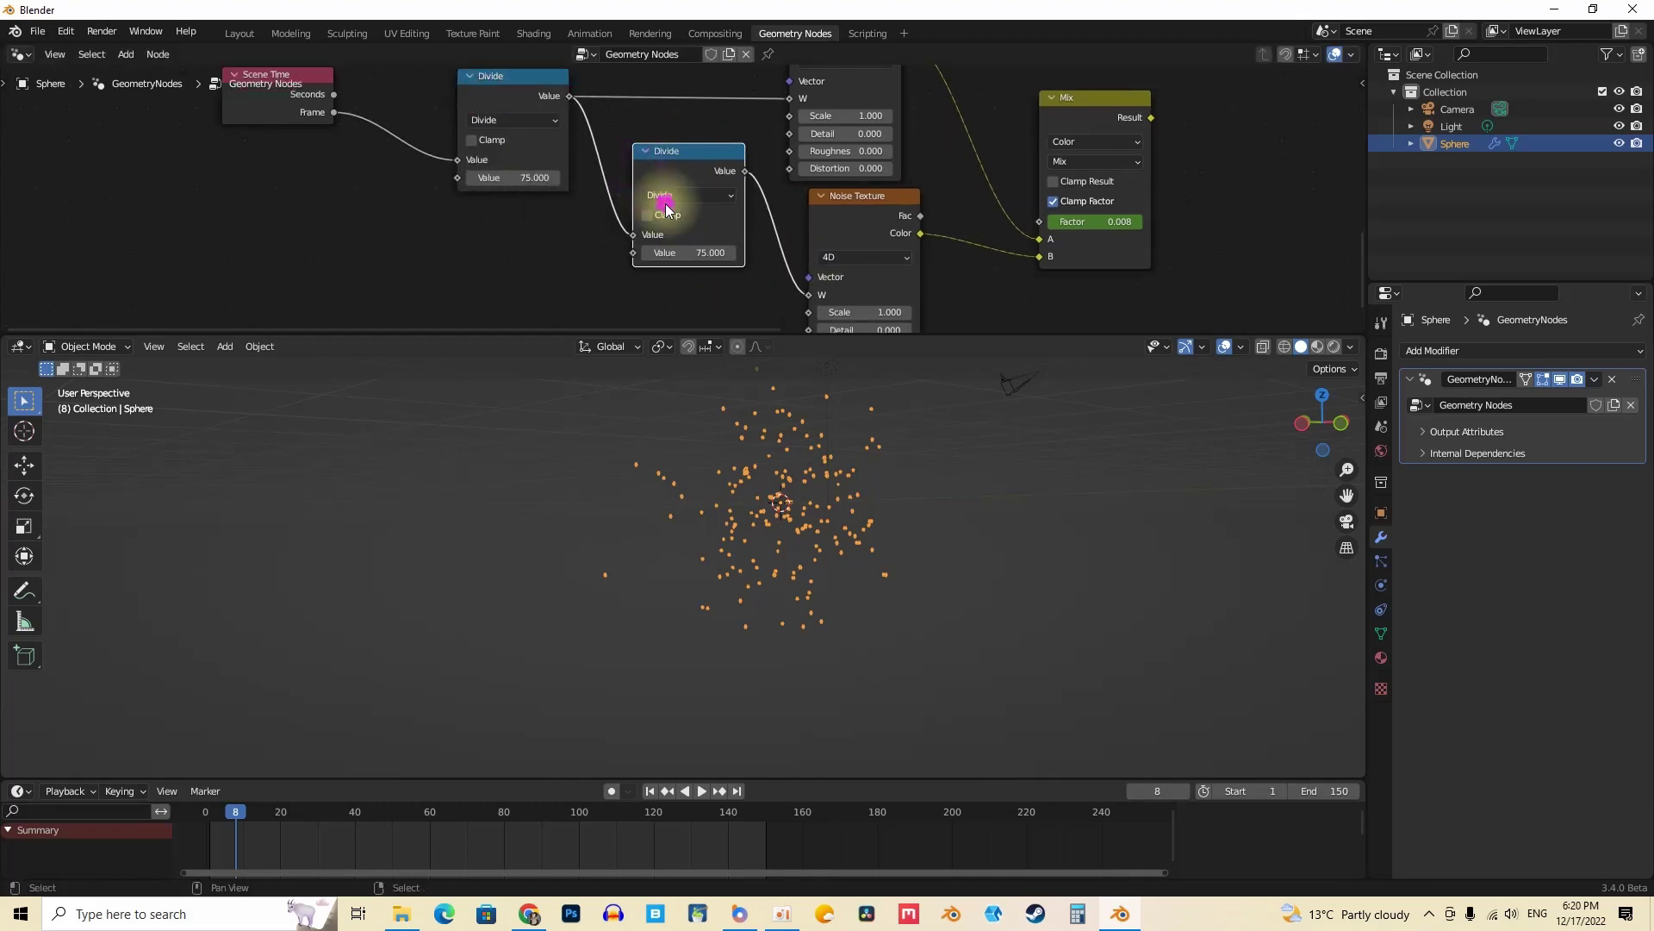
Step: Change the duplicated math node's operation to Subtract and set its second value to 2
left_click(670, 195)
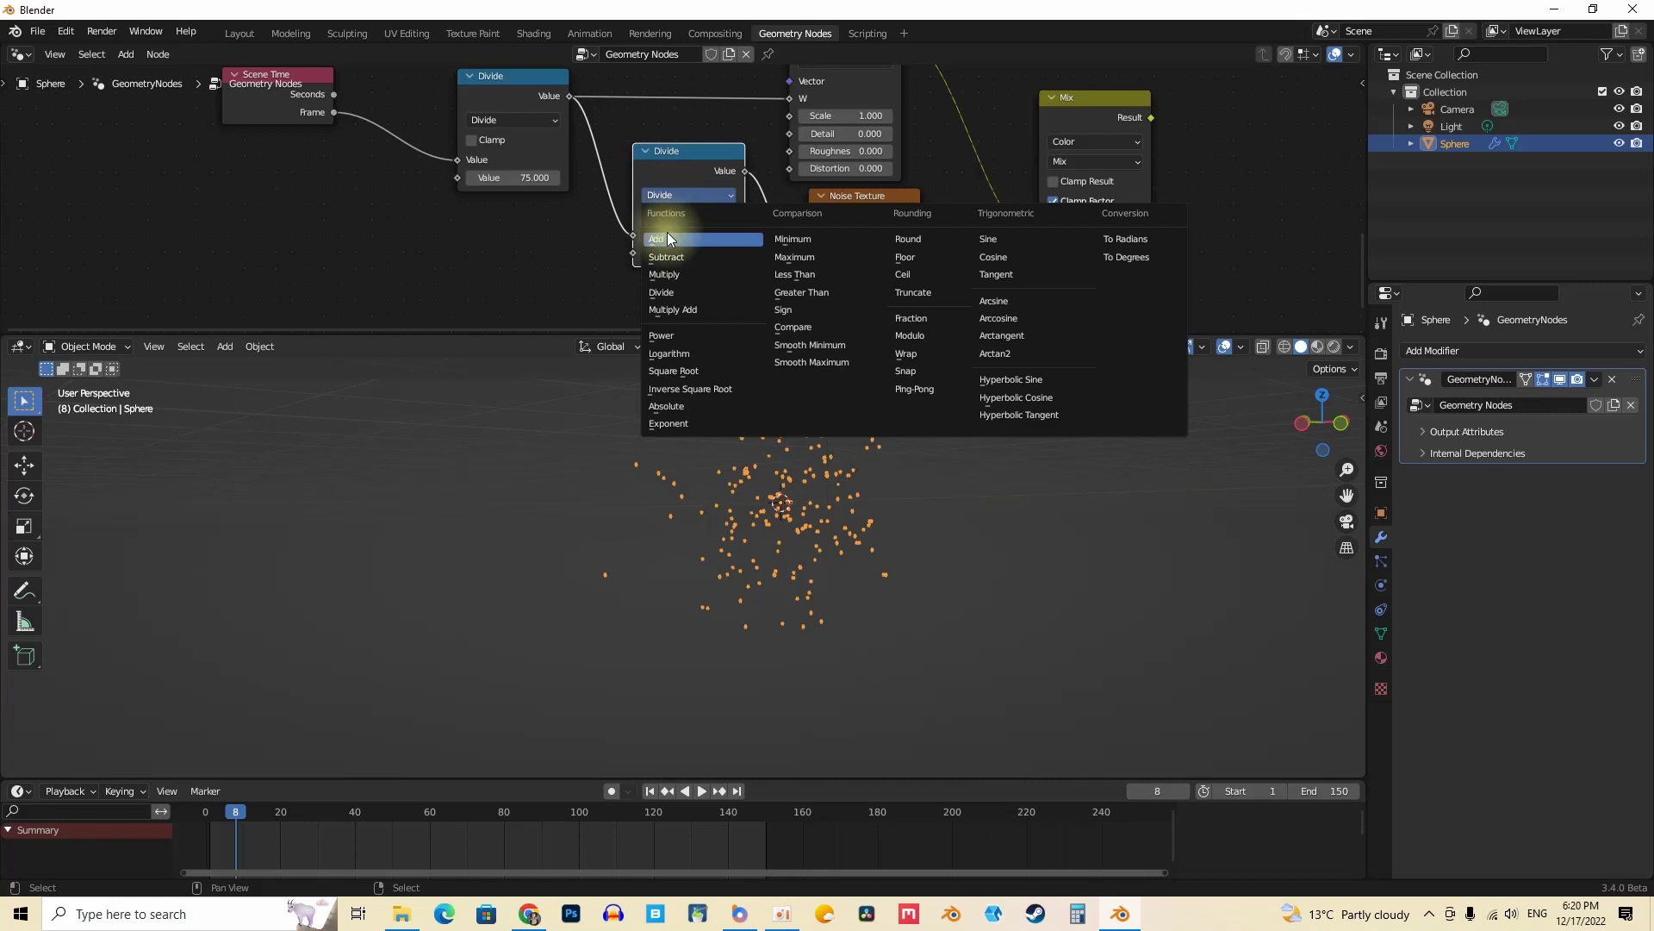
left_click(666, 256)
left_click(686, 250)
type("2")
key("Return")
Step: Play the animation and check the instances' motion around the end of the frame range
key("space")
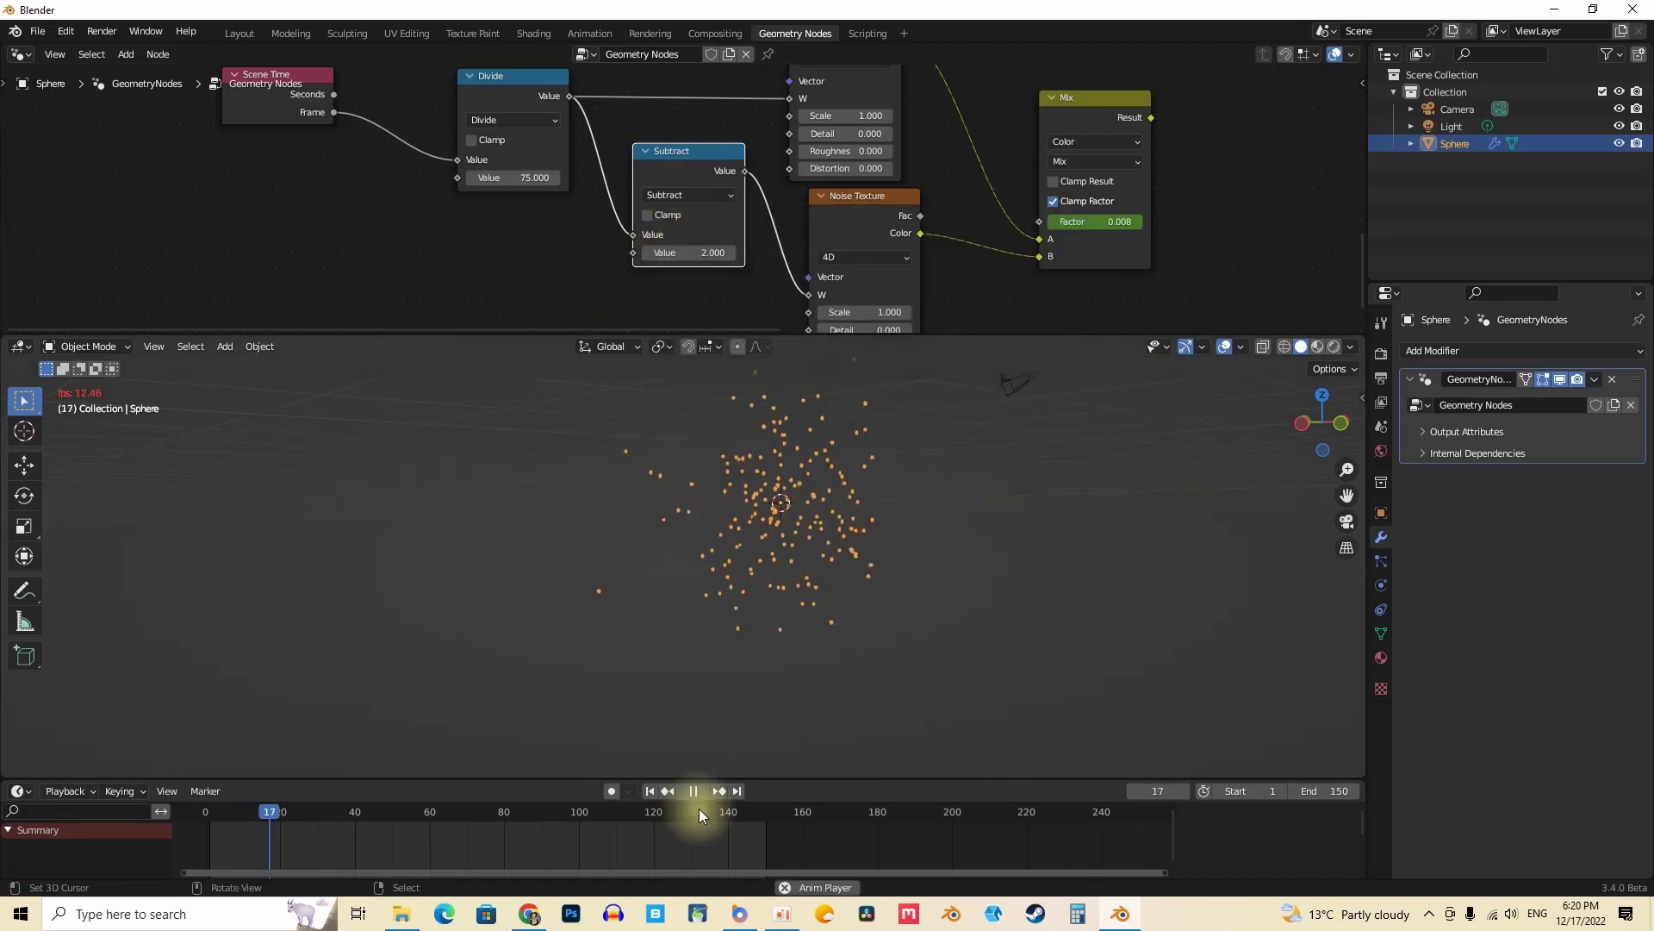
left_click(732, 818)
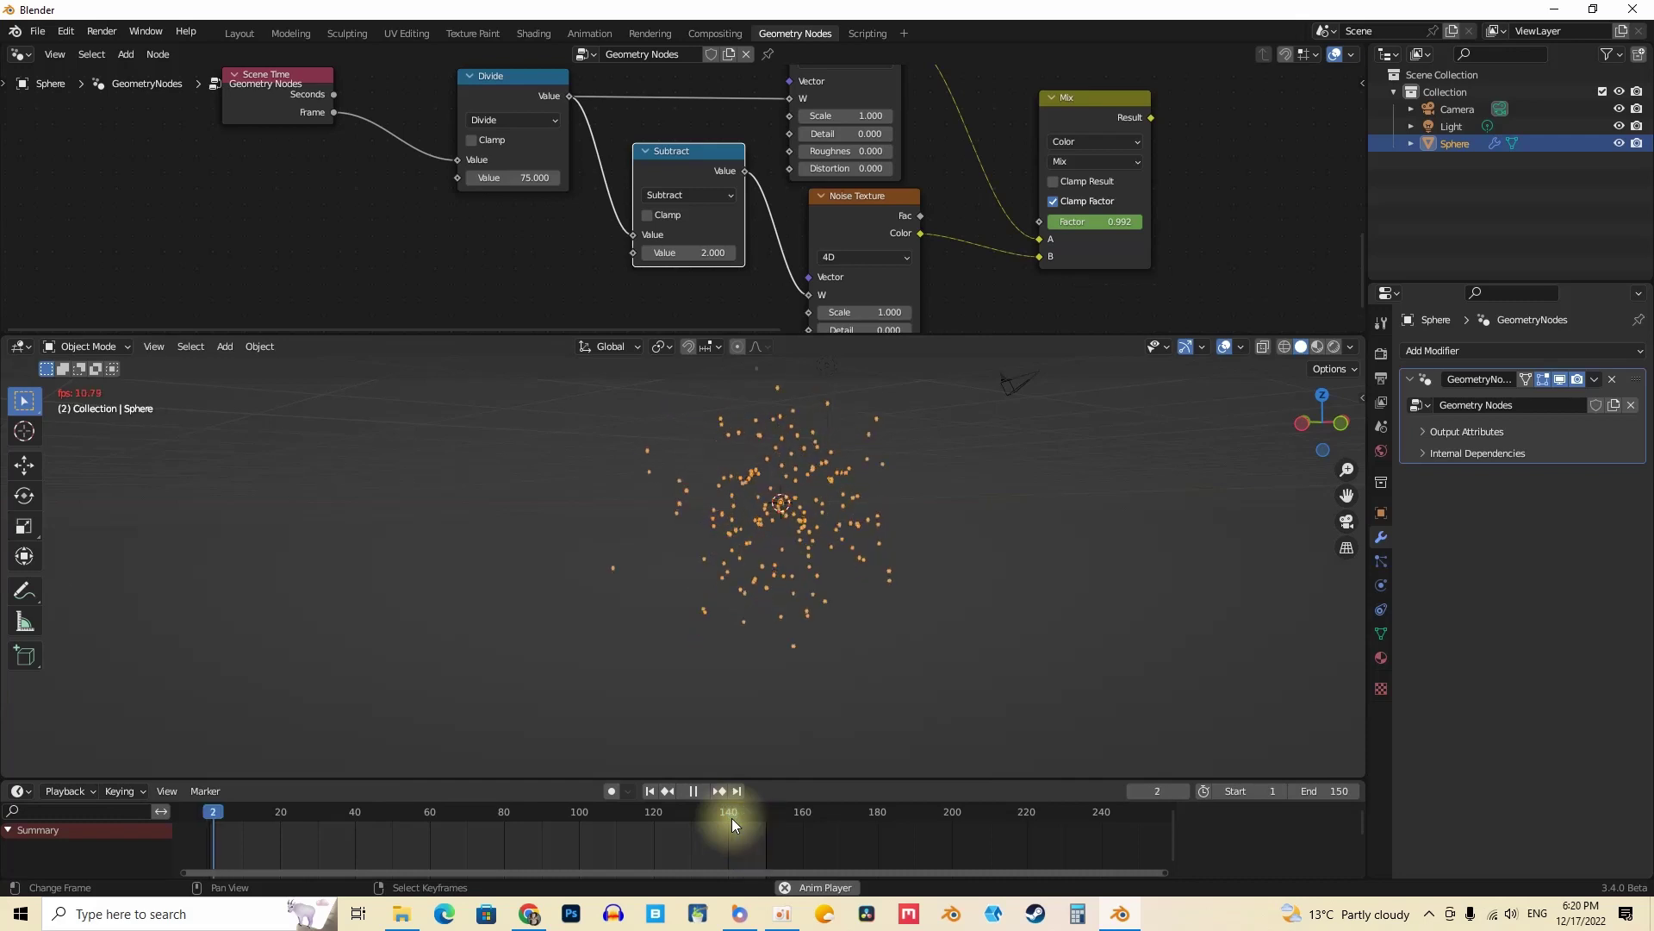
key("space")
middle_click_drag(680, 242, 572, 121)
scroll(556, 210, "down", 3)
scroll(564, 255, "up", 3)
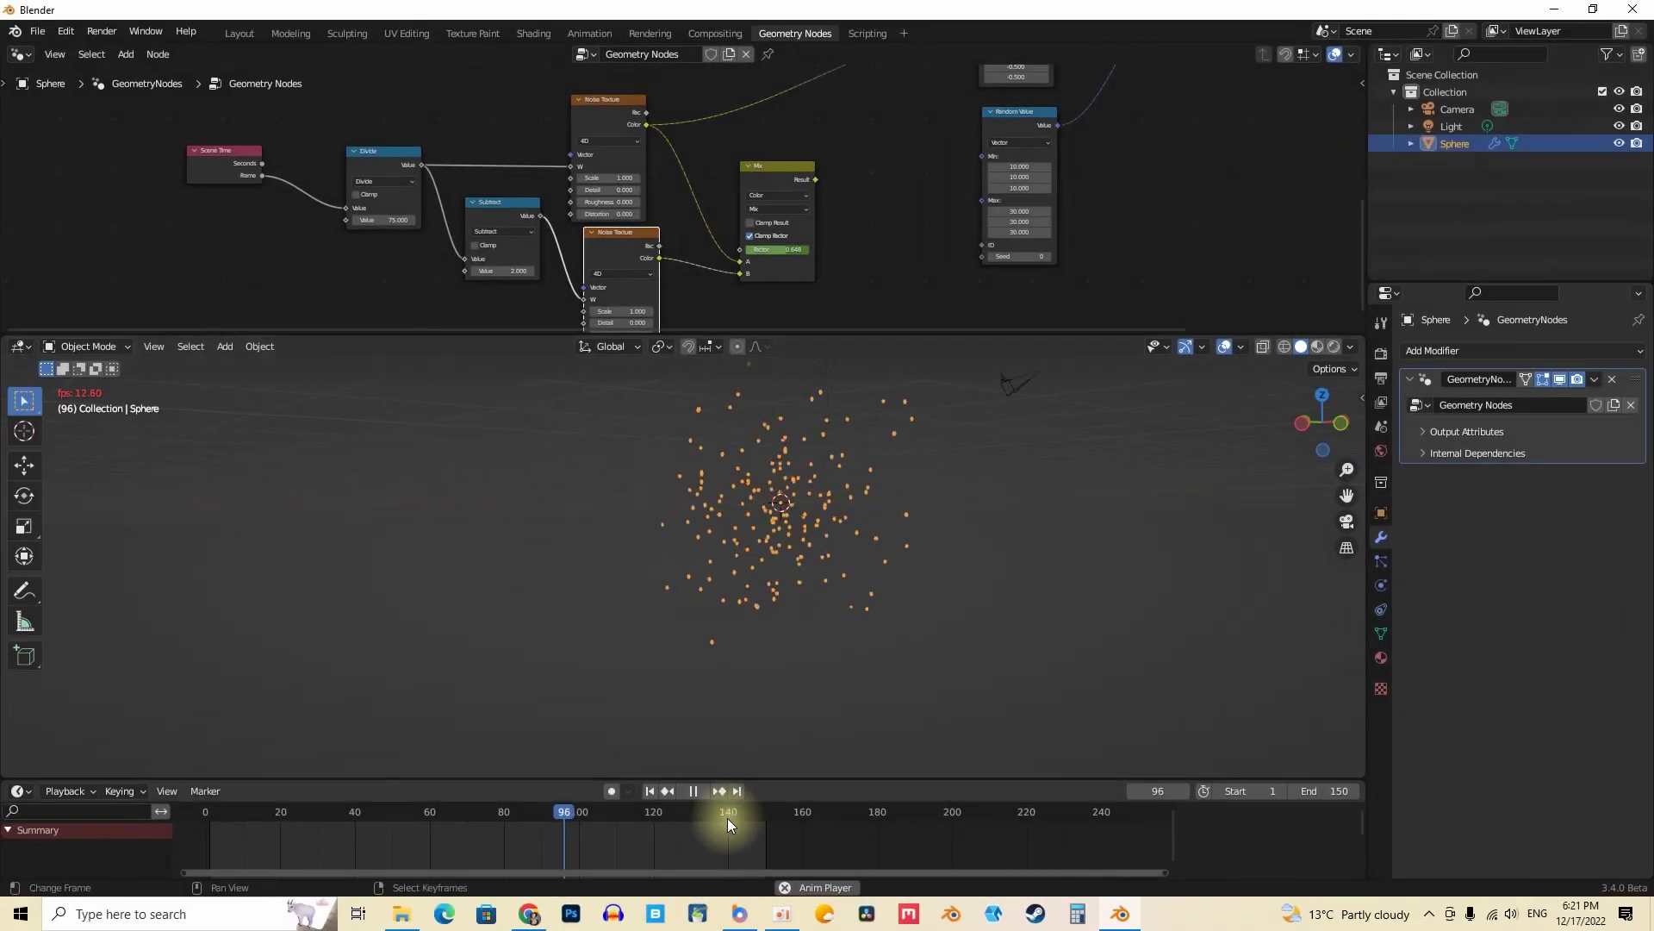
Step: Connect the Mix node's Result to the first vector input of the vector Add node
middle_click_drag(764, 155, 665, 258)
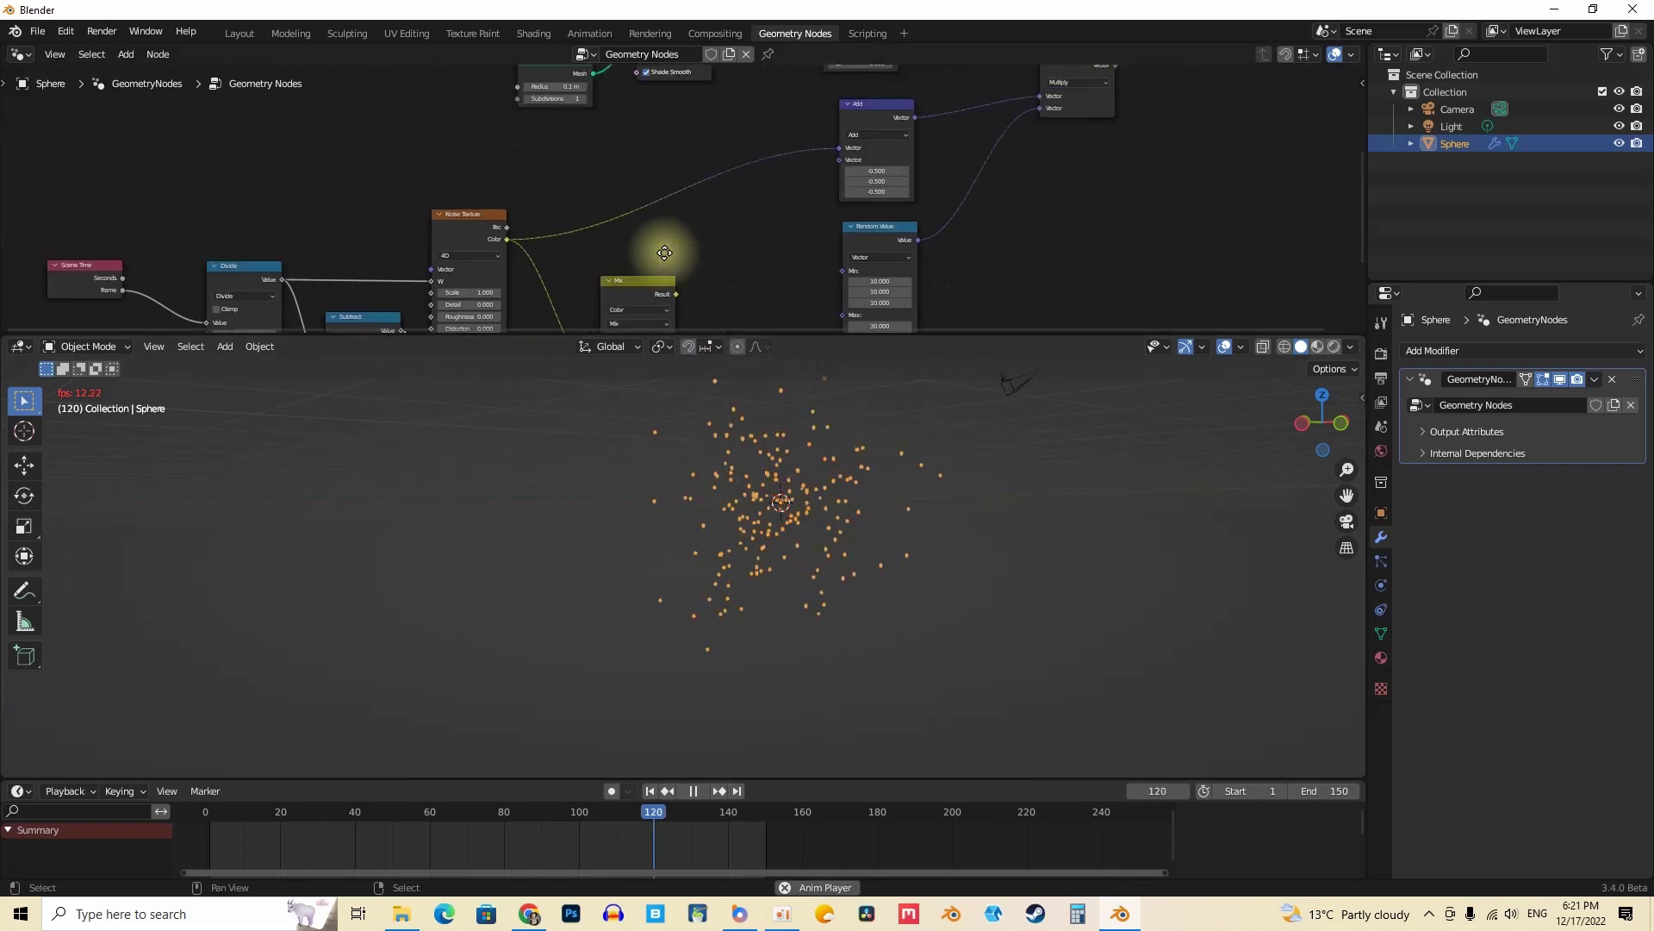
left_click_drag(677, 294, 700, 224)
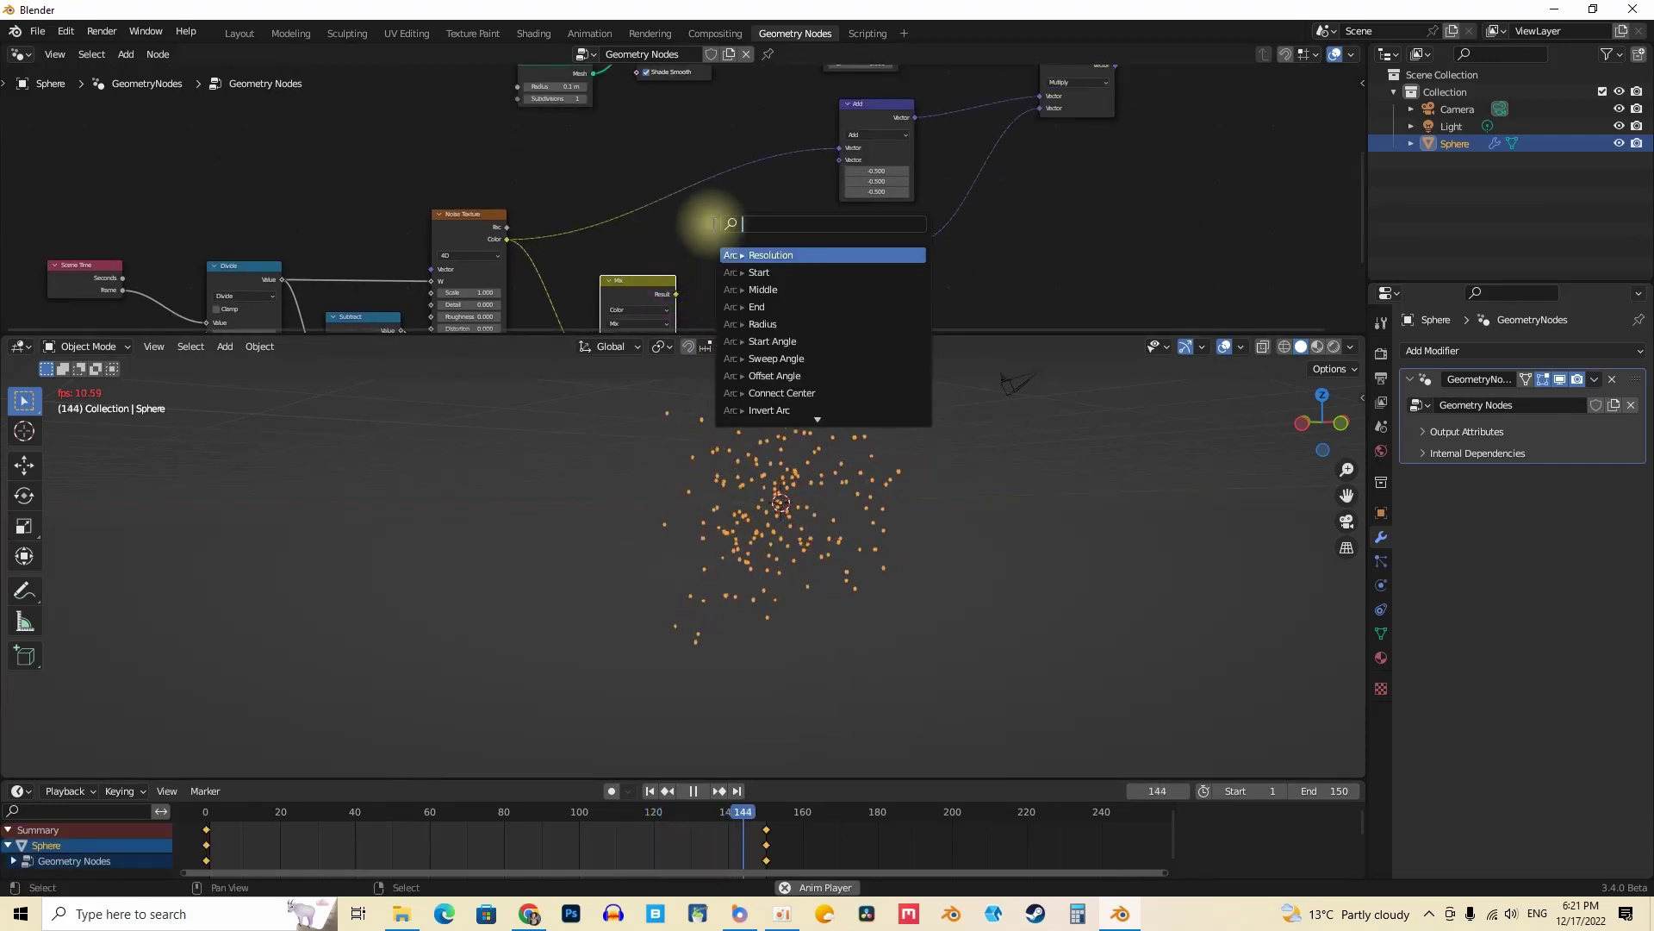
key("Escape")
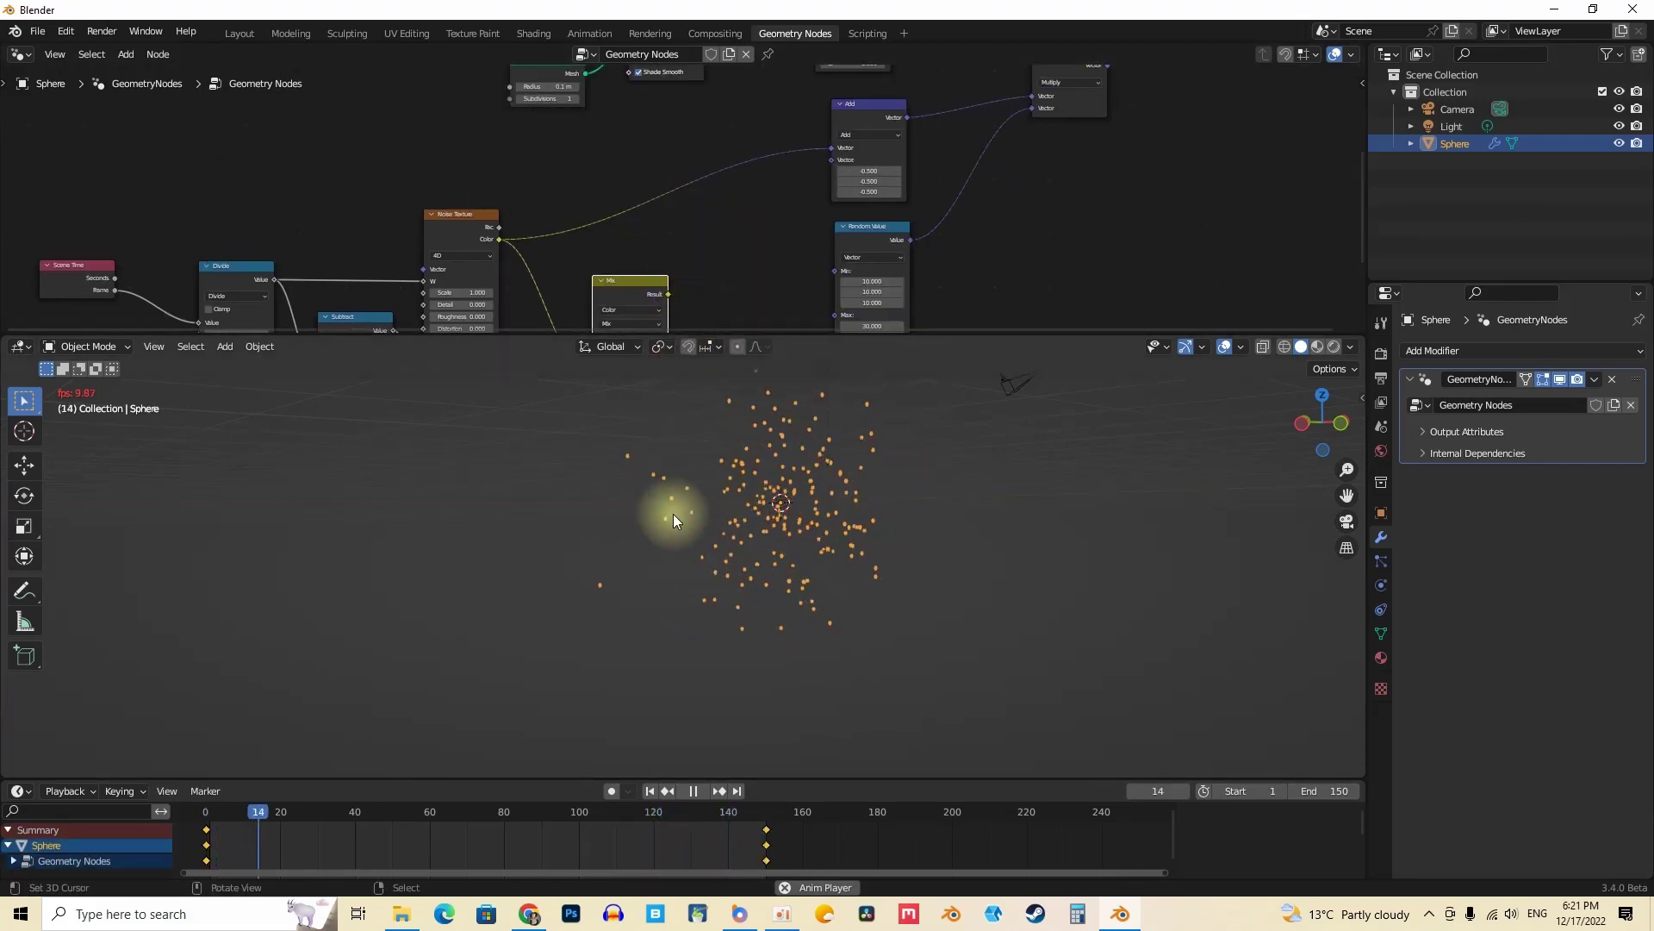
left_click(634, 824)
left_click(674, 287)
left_click_drag(713, 214, 830, 149)
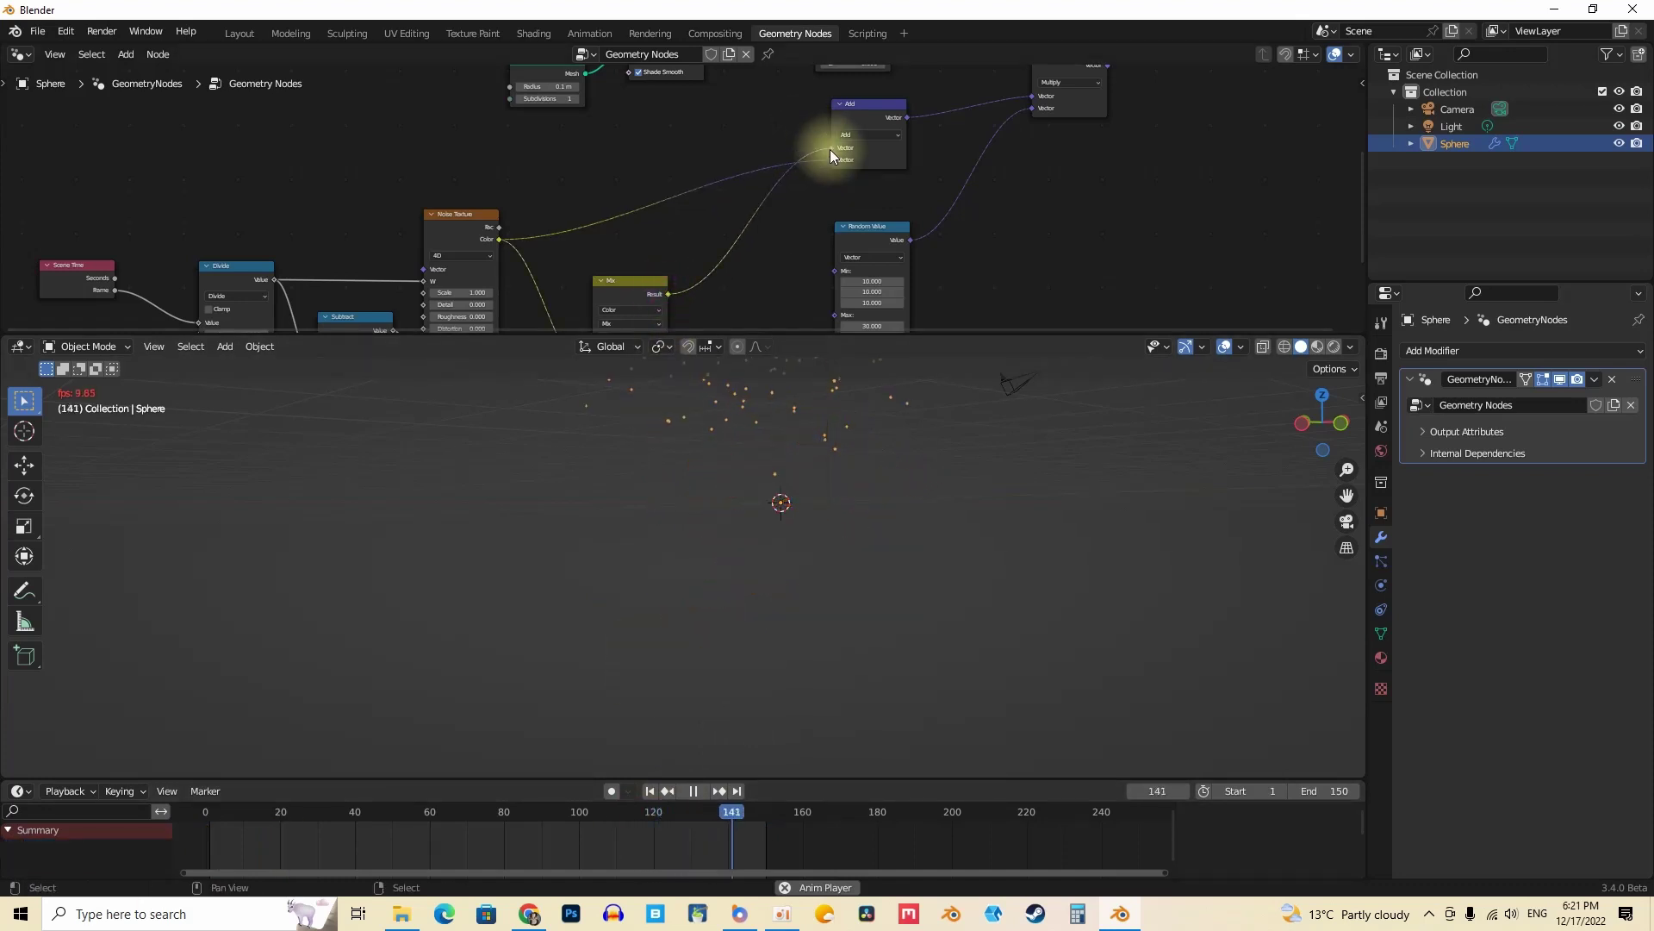
Step: Stop the playback and cut the direct link from the original Noise Texture to the vector Add node
mouse_move(784, 443)
middle_mouse_down()
mouse_move(774, 489)
mouse_move(788, 468)
middle_mouse_up()
key("space")
scroll(760, 150, "up", 2)
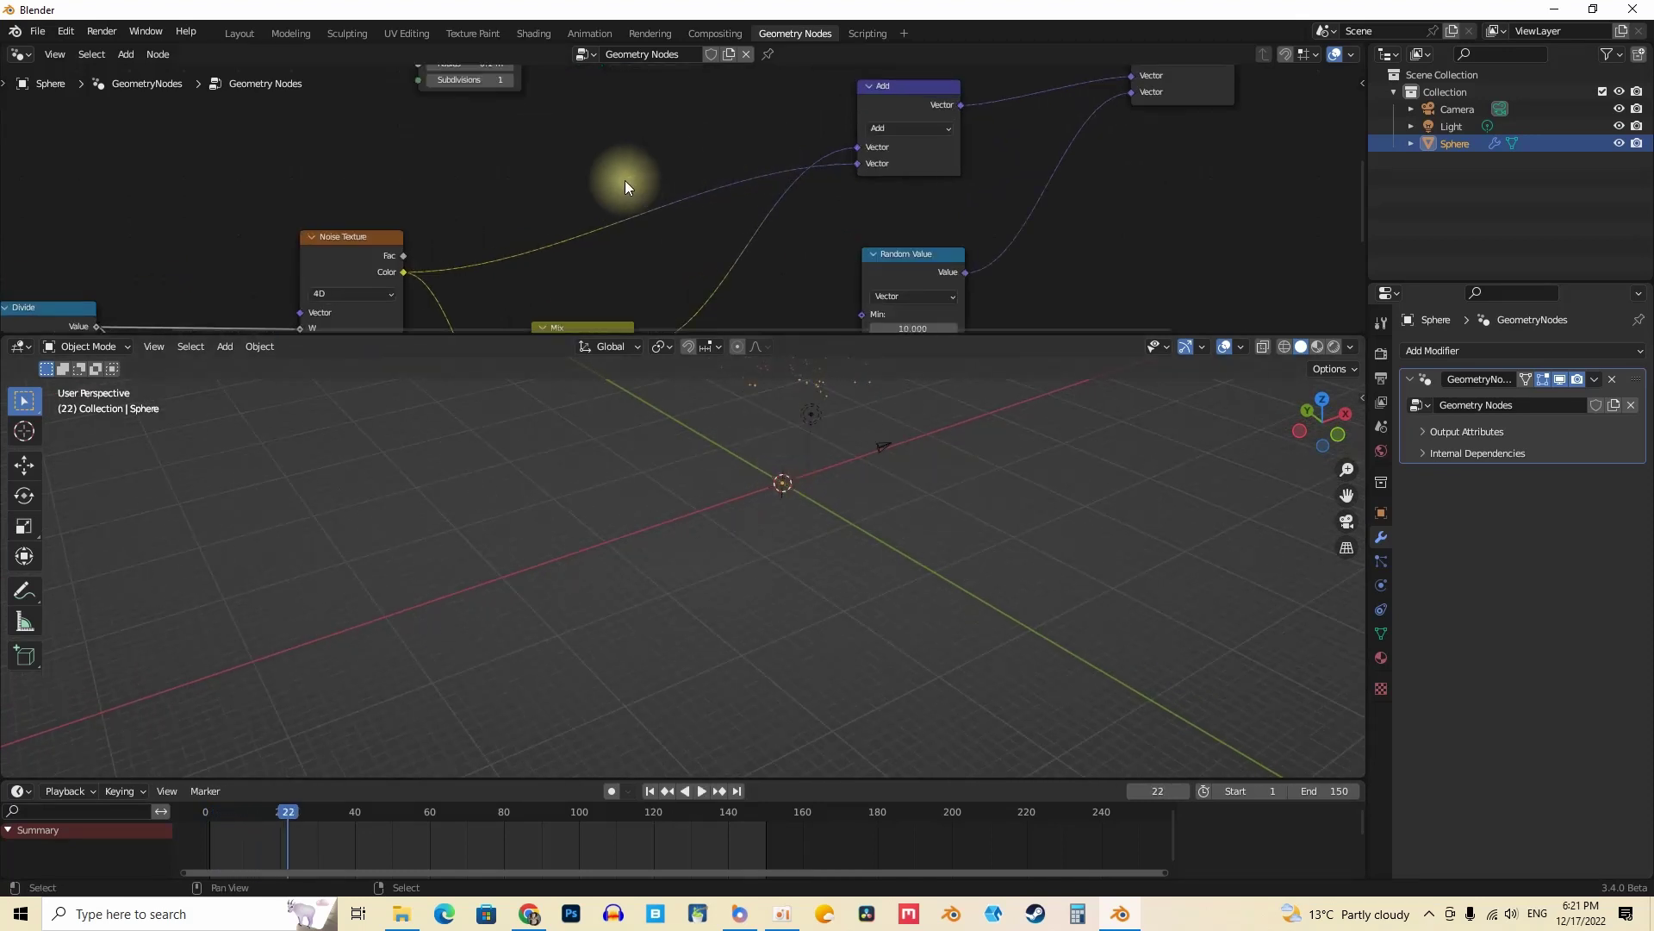
mouse_move(641, 188)
right_mouse_down("ctrl")
mouse_move(655, 192)
mouse_move(650, 269)
right_mouse_up("ctrl")
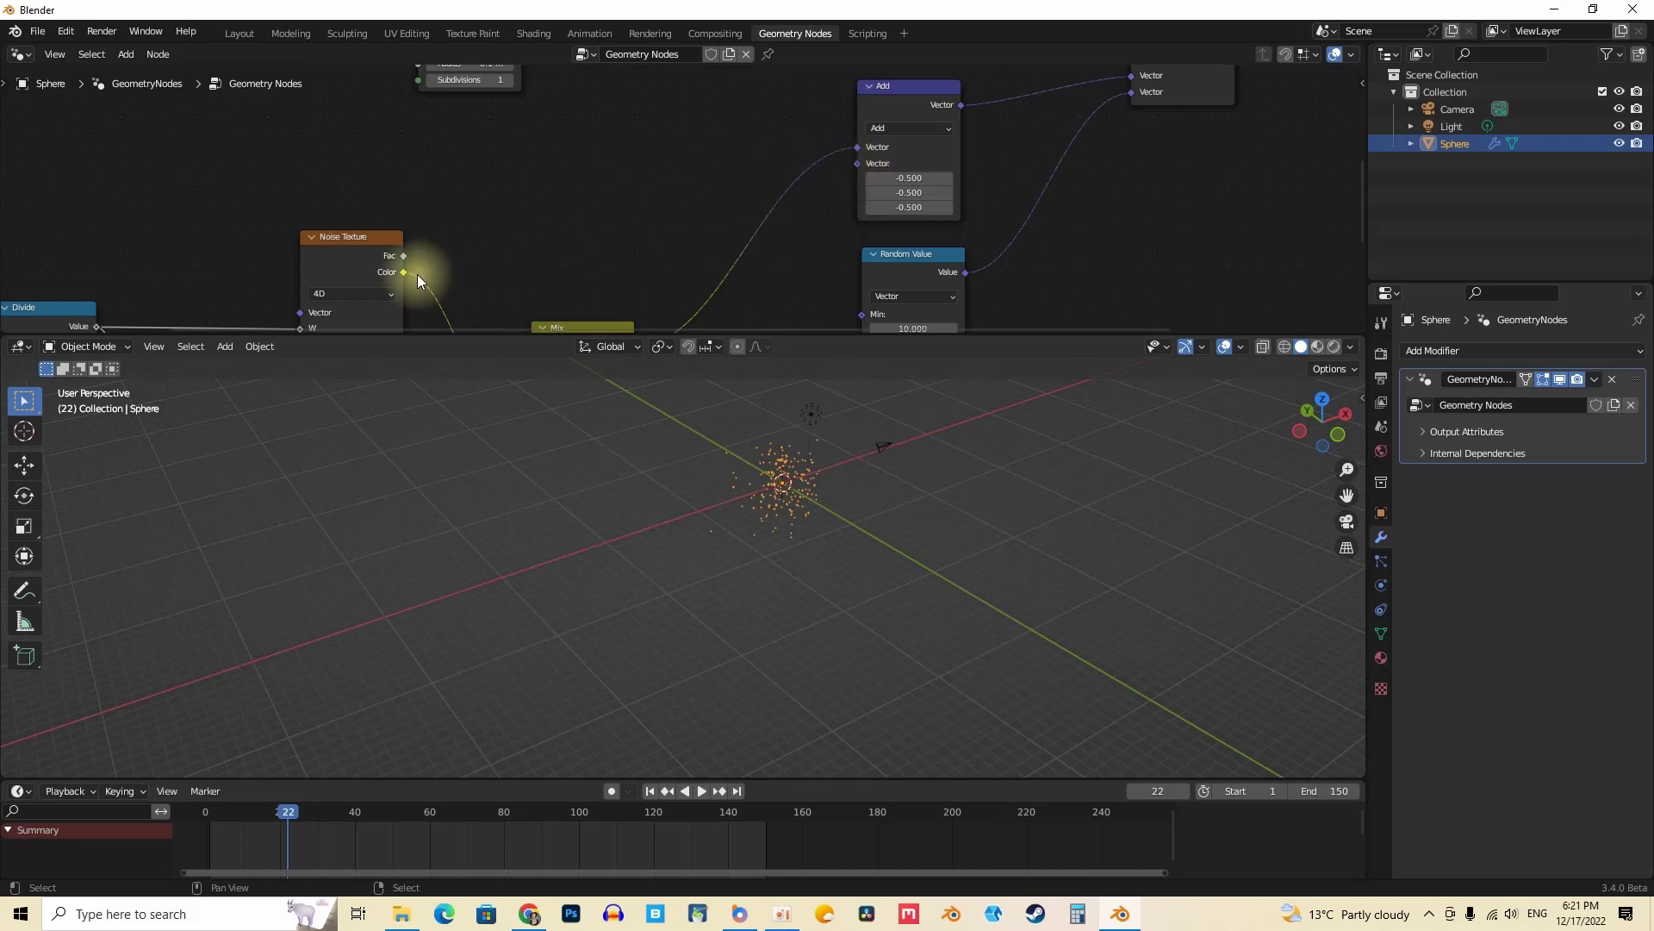
Step: Preview the mixed-noise animation from frame 119 and from near its end to check the loop transition
middle_click_drag(796, 208, 779, 160)
scroll(827, 463, "up", 6)
middle_click_drag(736, 484, 766, 443)
left_click(650, 820)
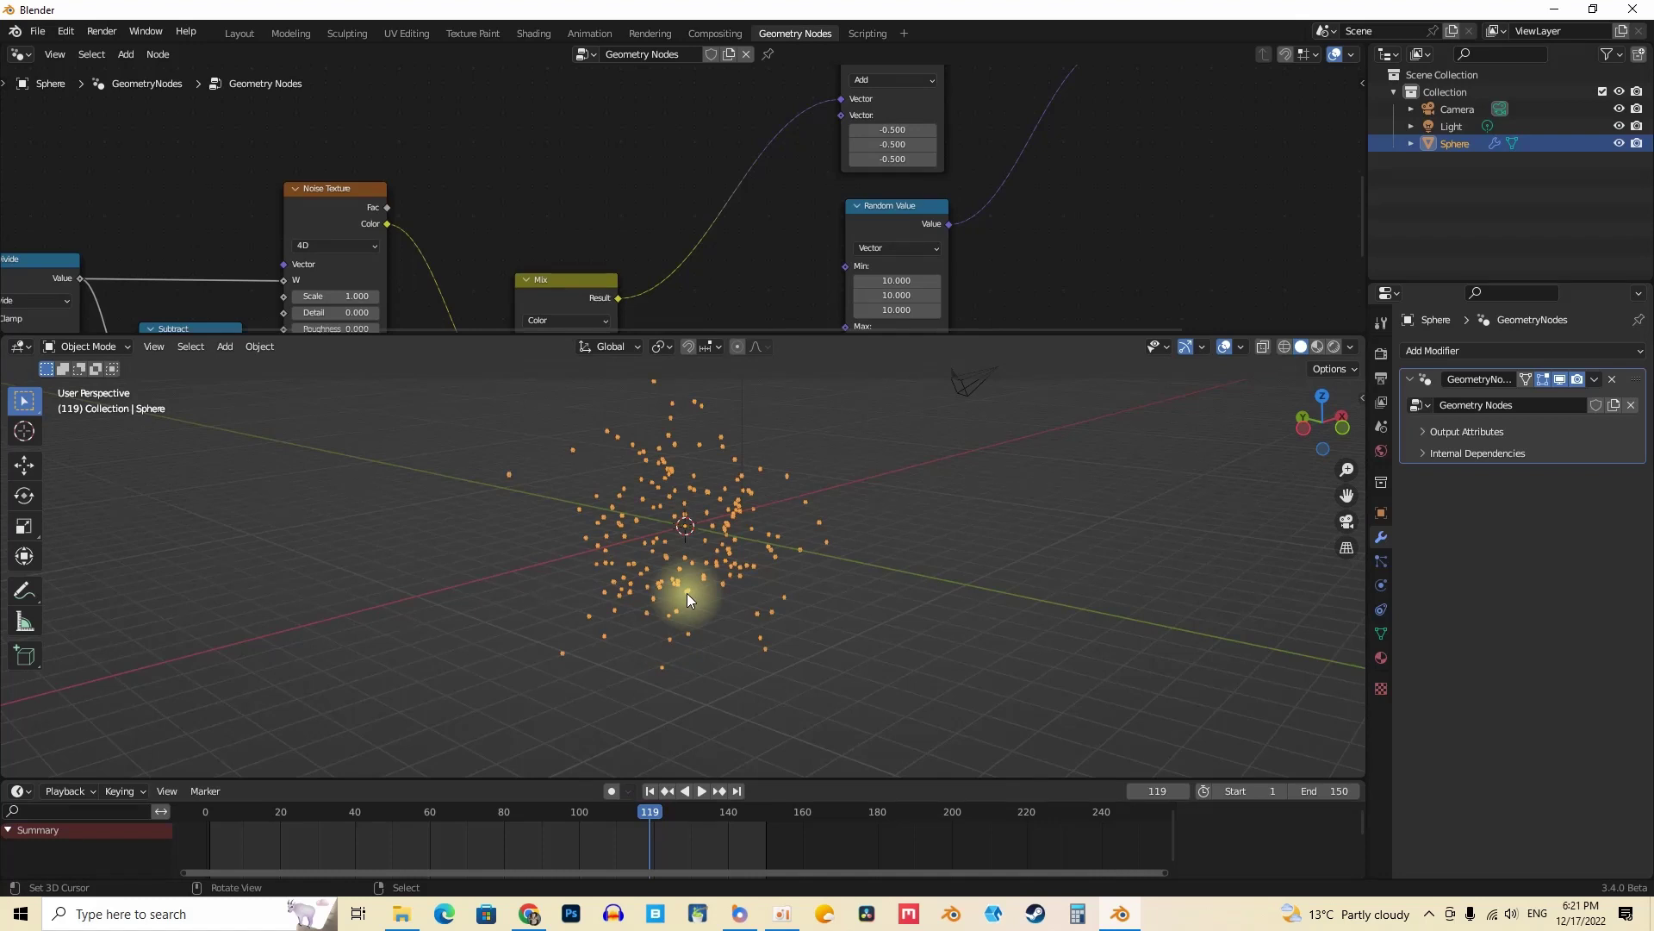
key("space")
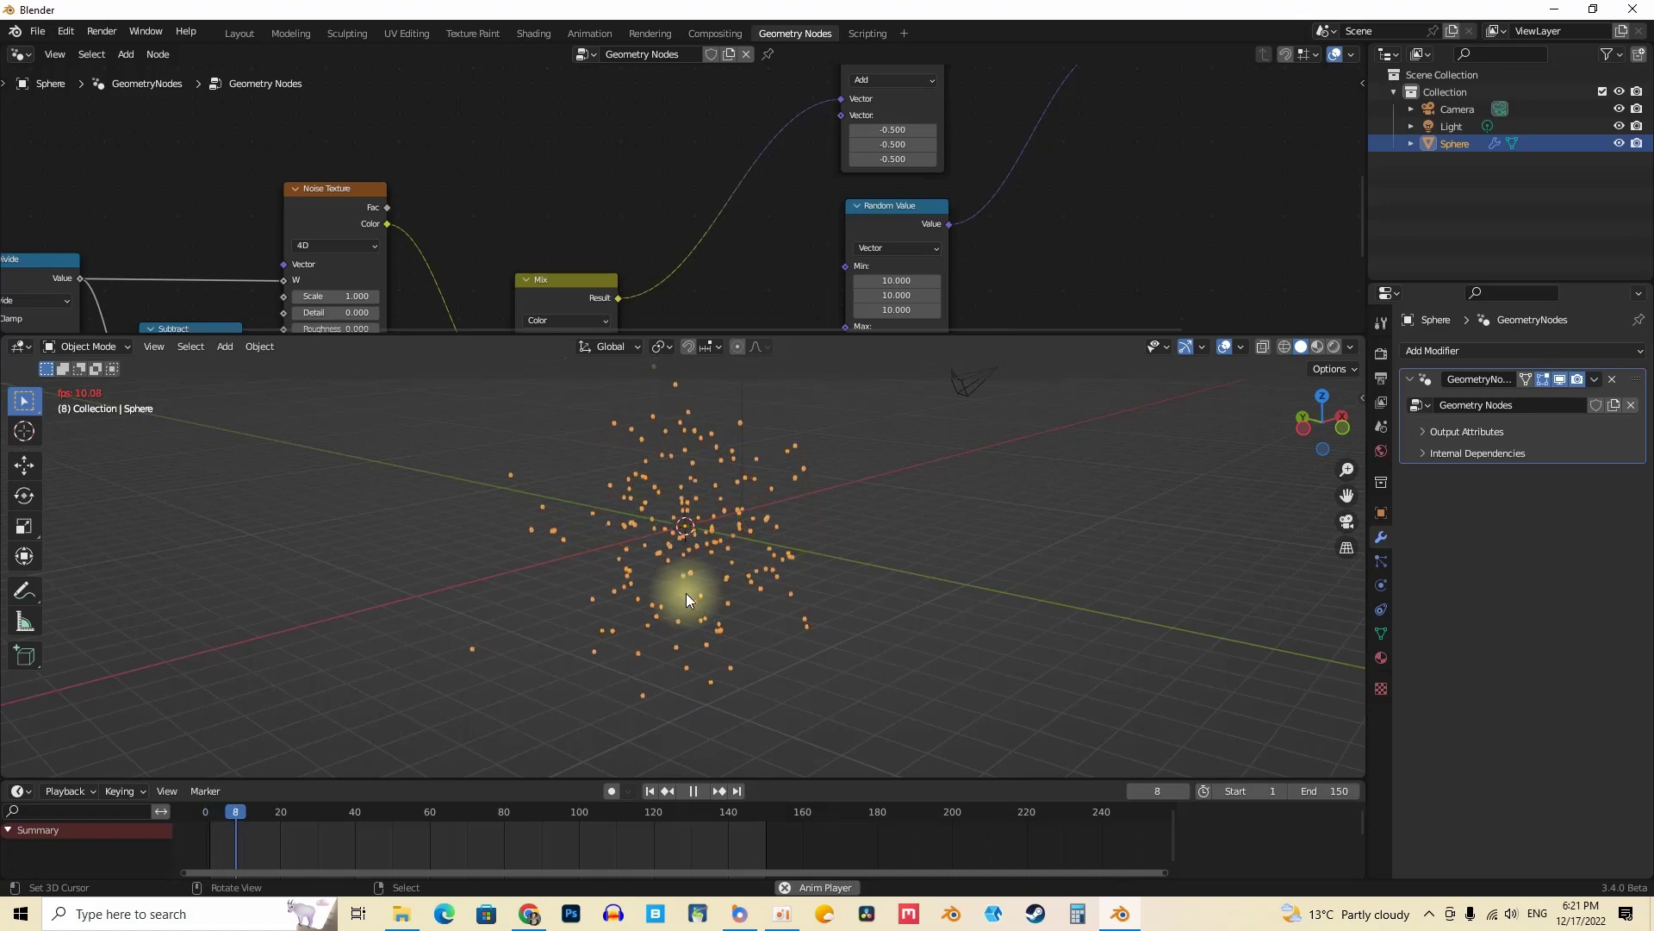
left_click(735, 812)
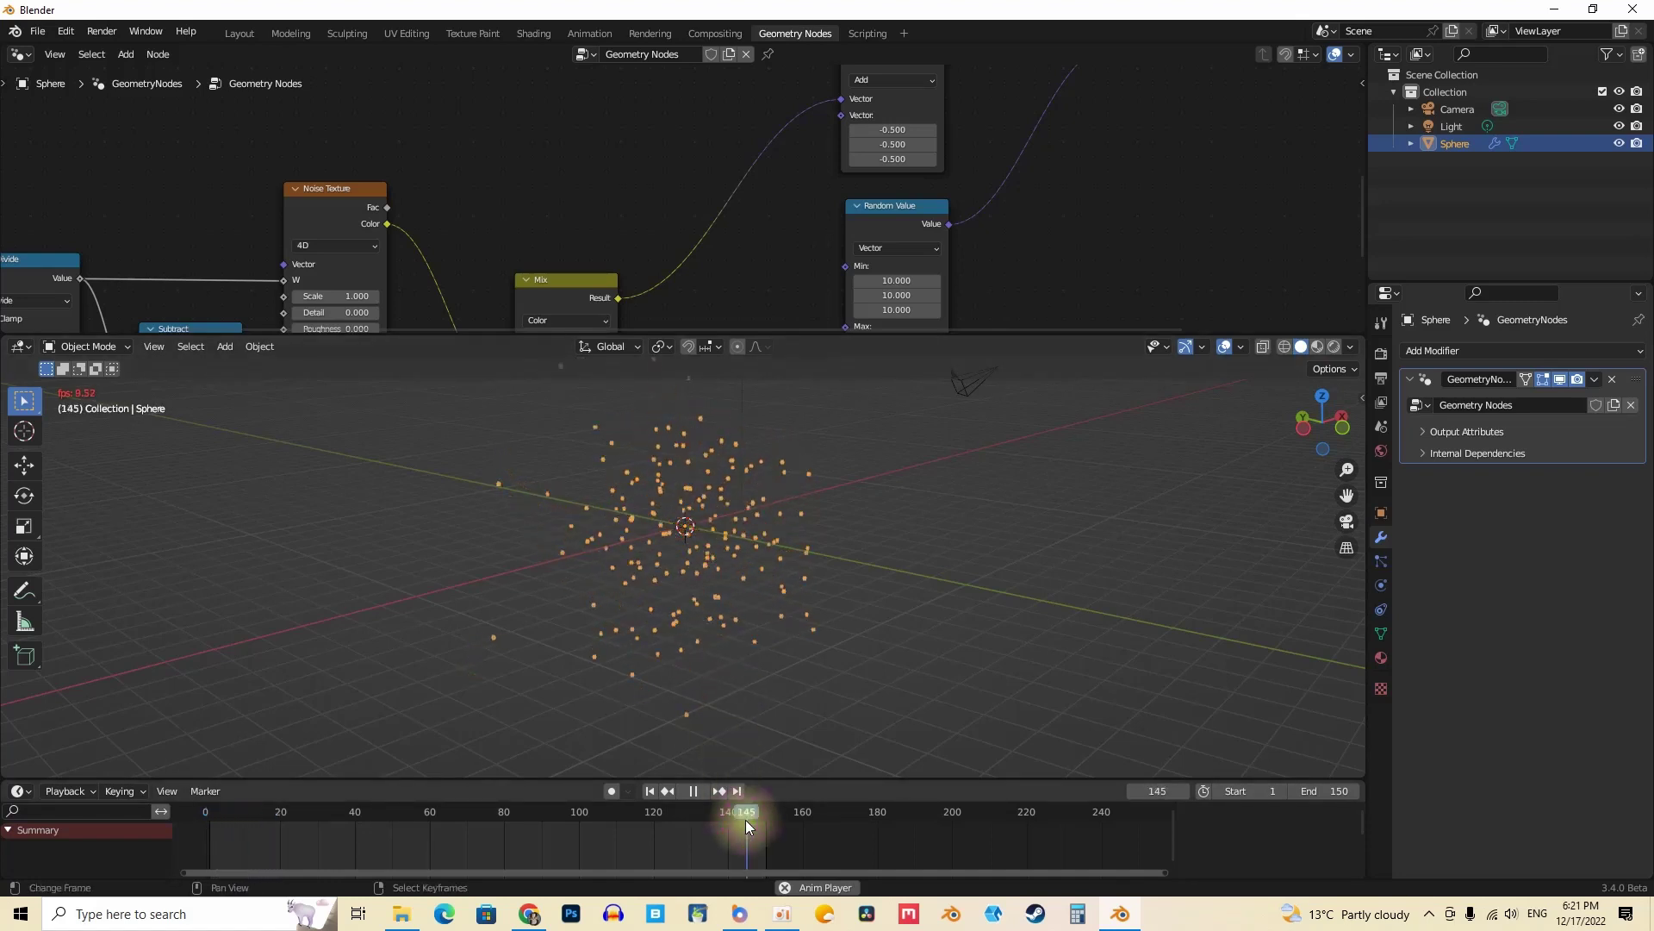
key("space")
Step: Deselect the sphere and replay the end of the animation with the instances viewed up close
middle_click_drag(648, 705, 627, 569)
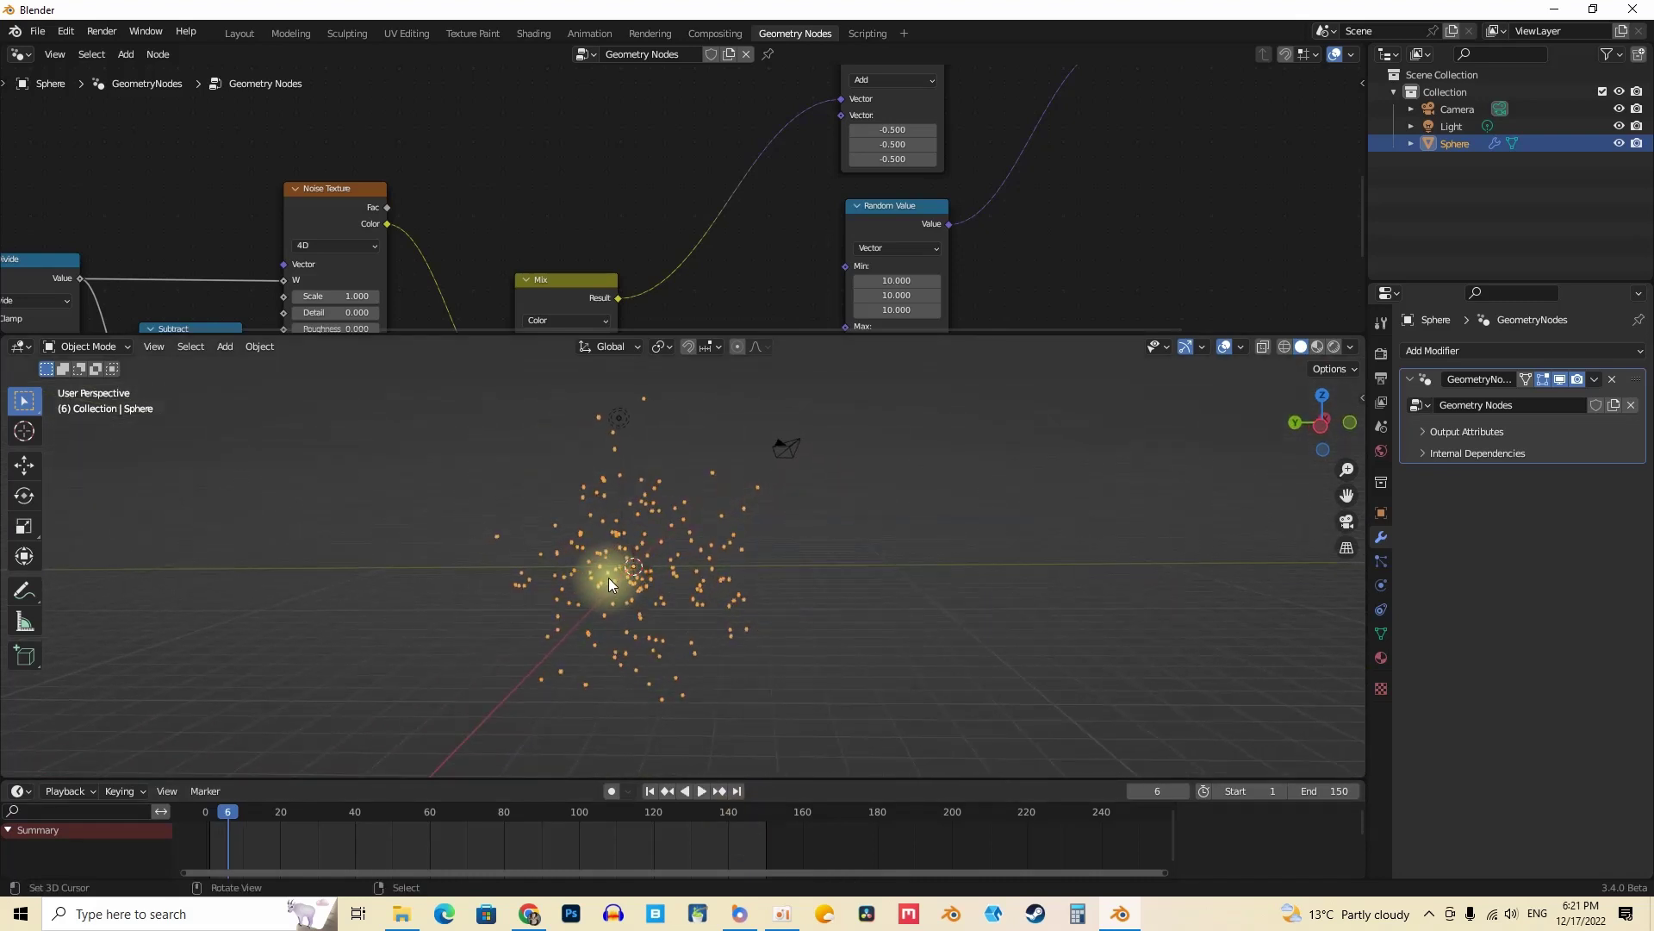
key("alt+a")
scroll(608, 577, "up", 5)
key("space")
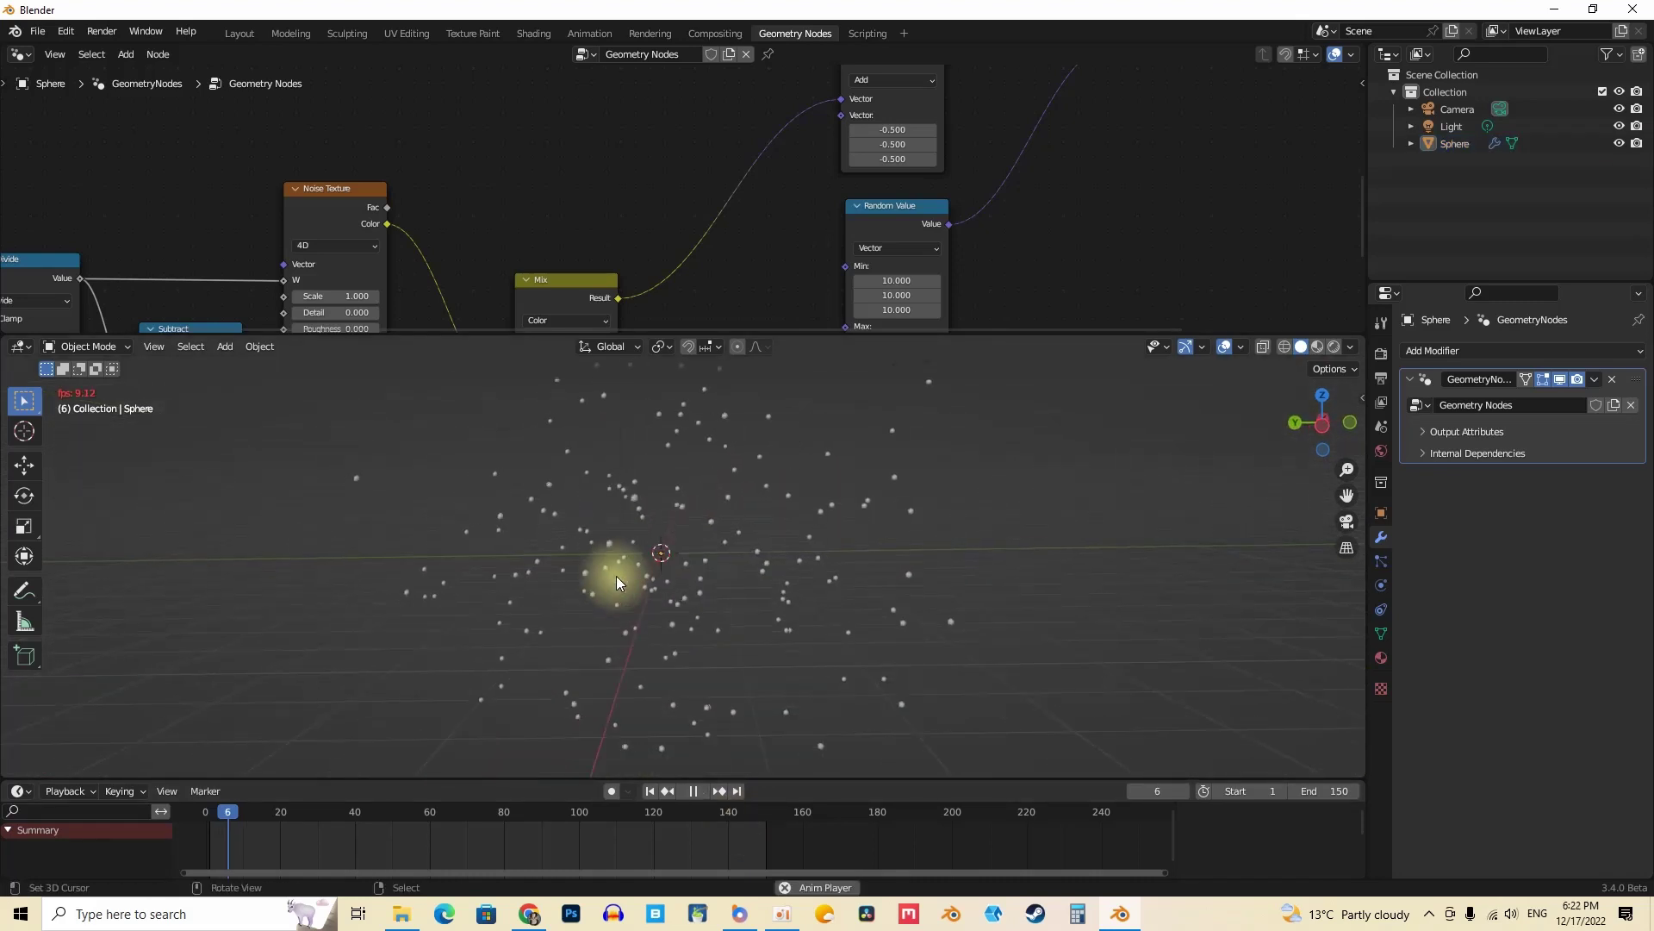
left_click(730, 816)
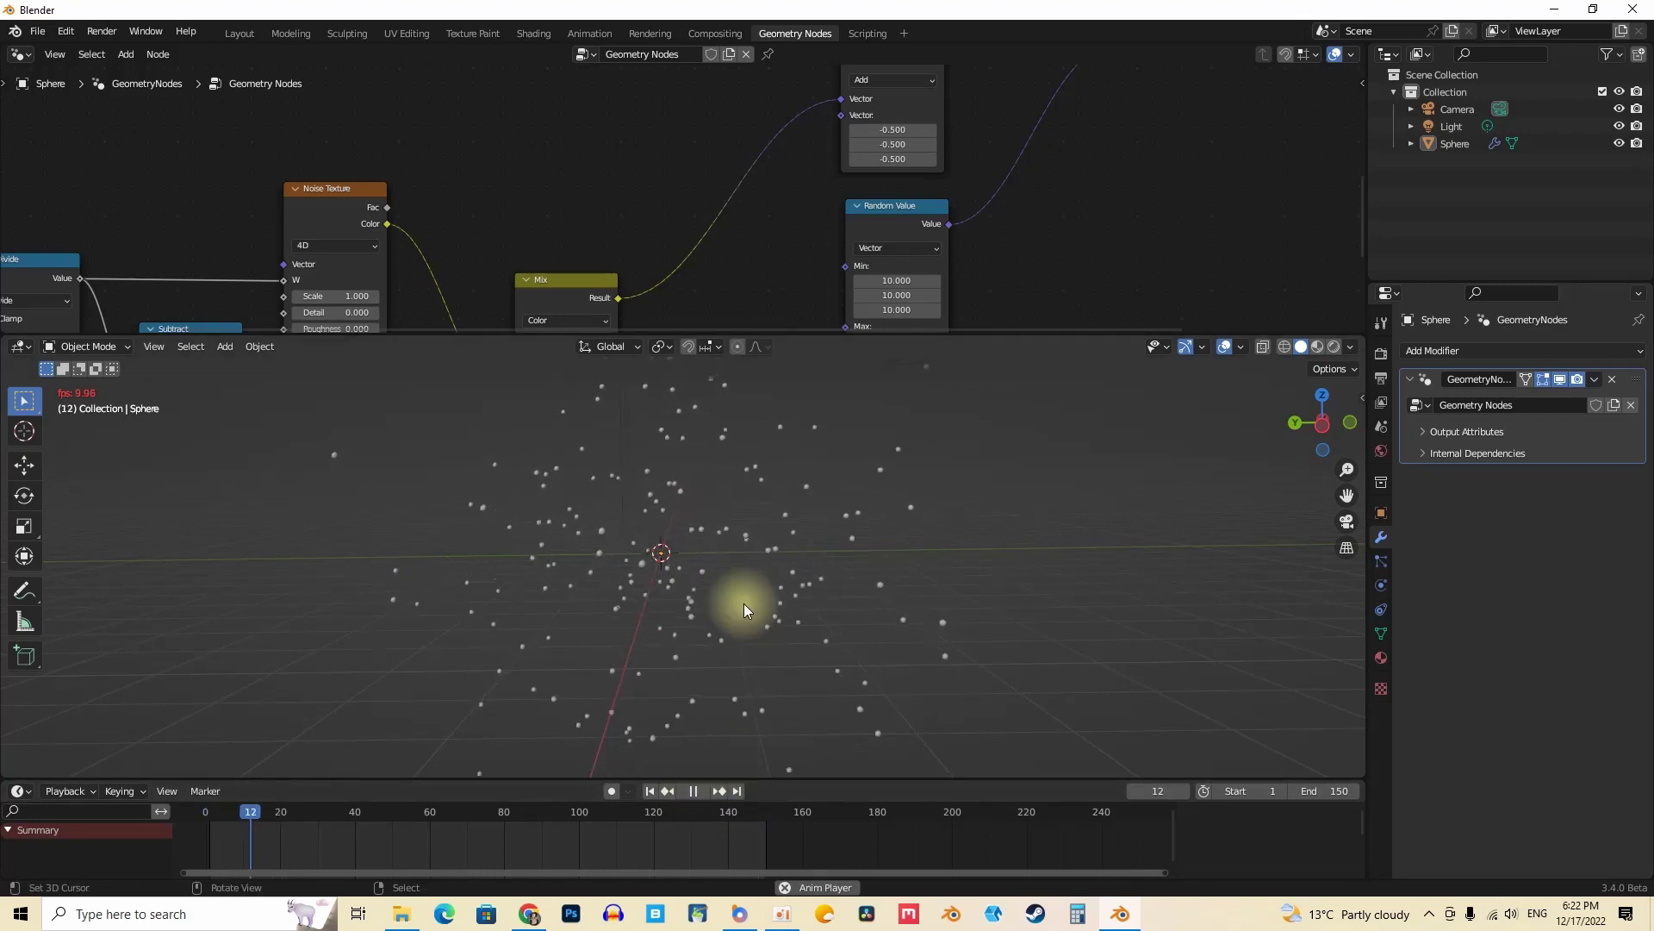
key("space")
Step: Open the file-saving dialog and close it without saving
key("ctrl+s")
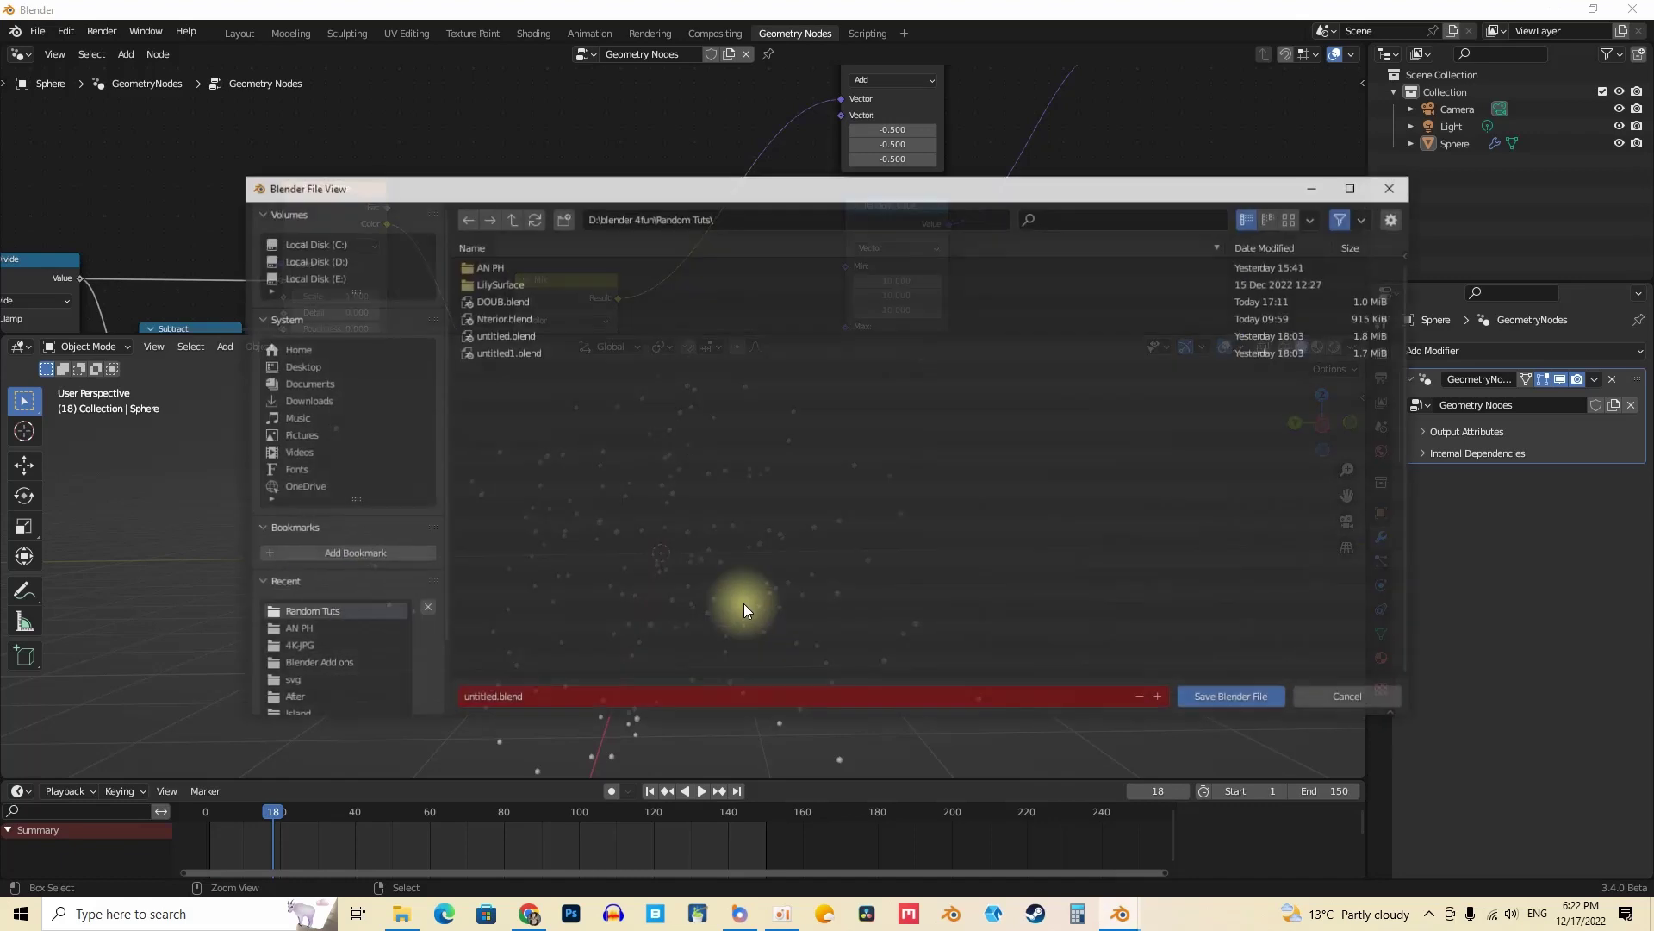
left_click(1388, 184)
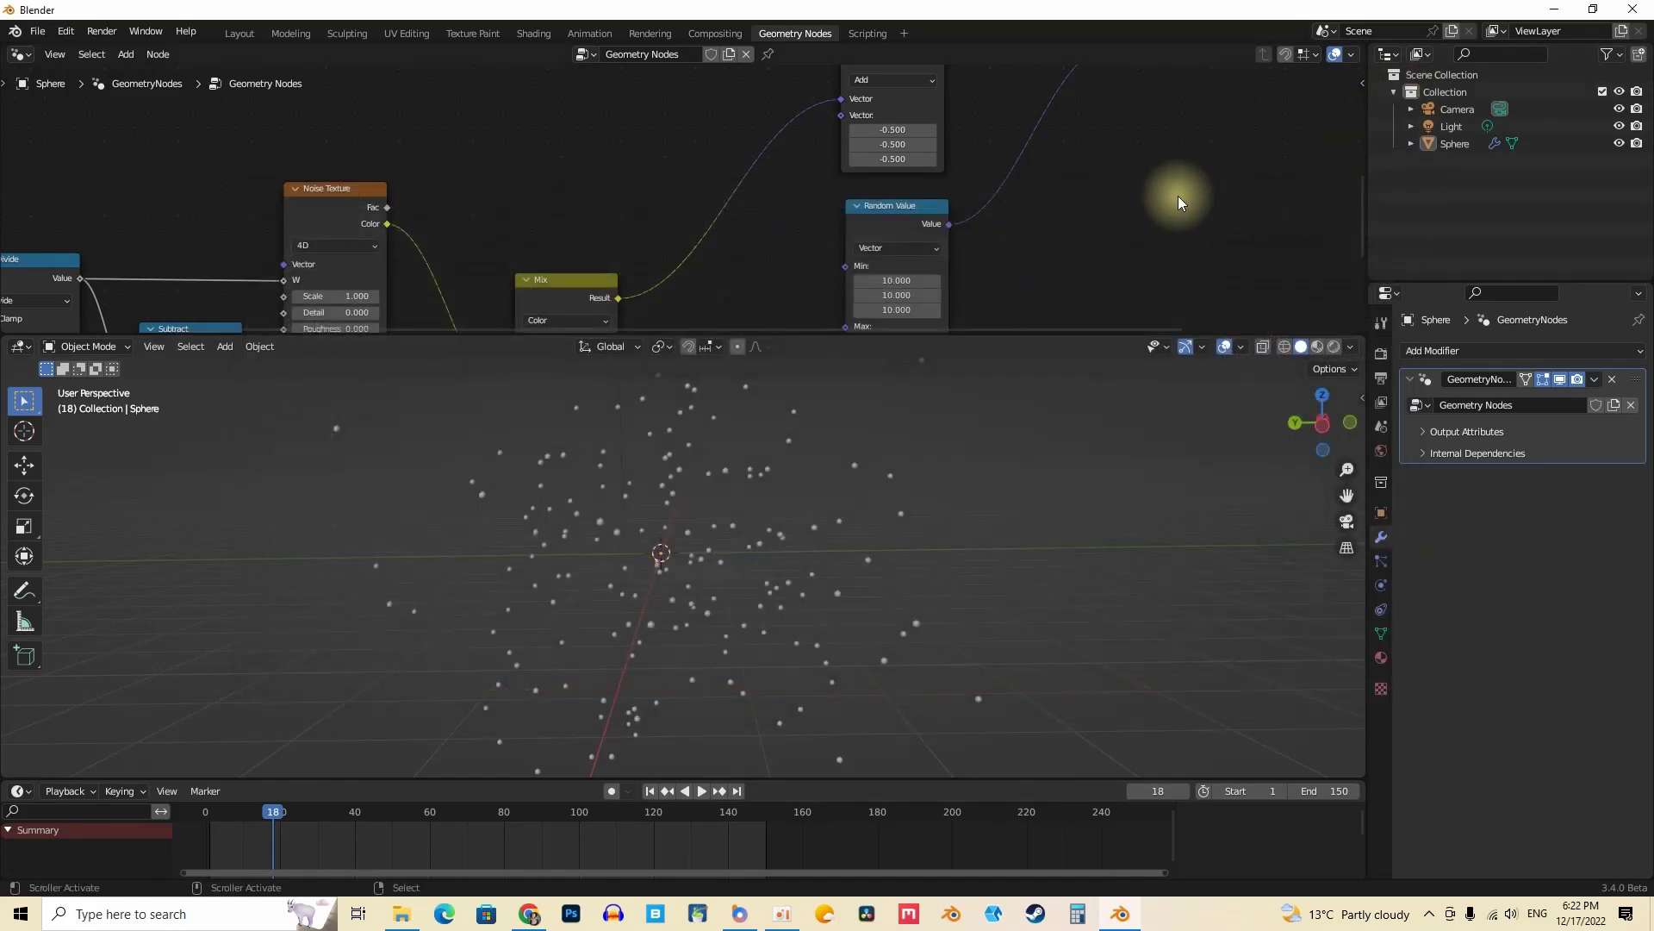